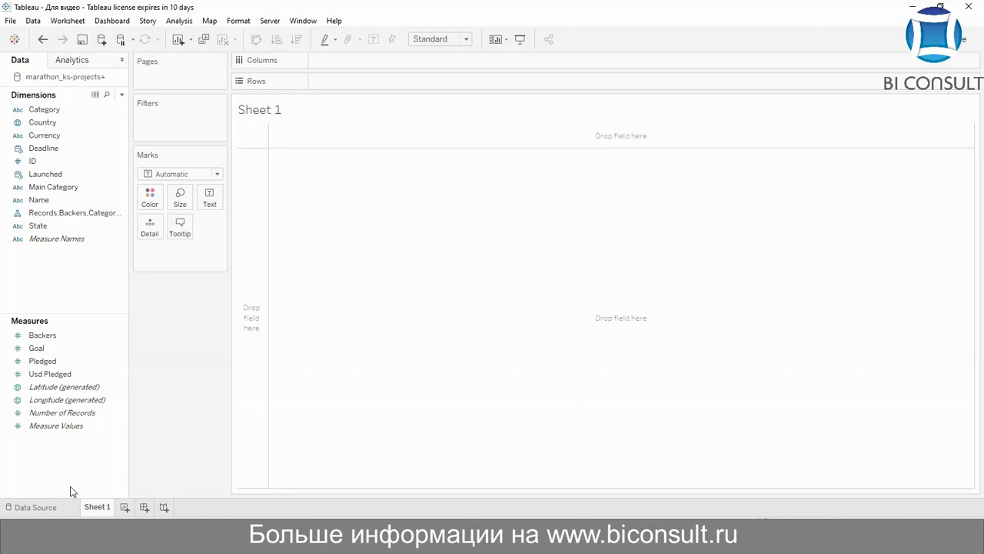
right_click(70, 491)
left_click(163, 356)
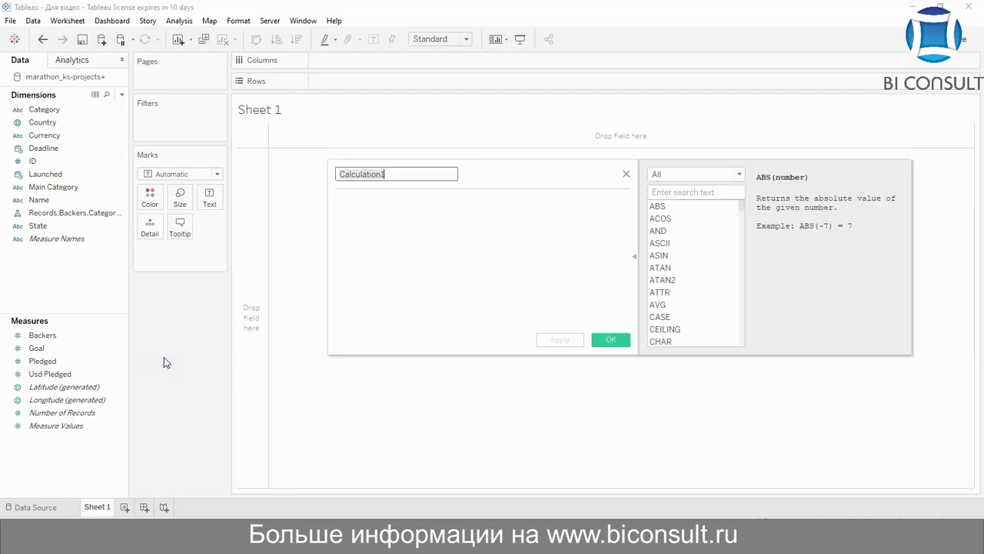
left_click(626, 173)
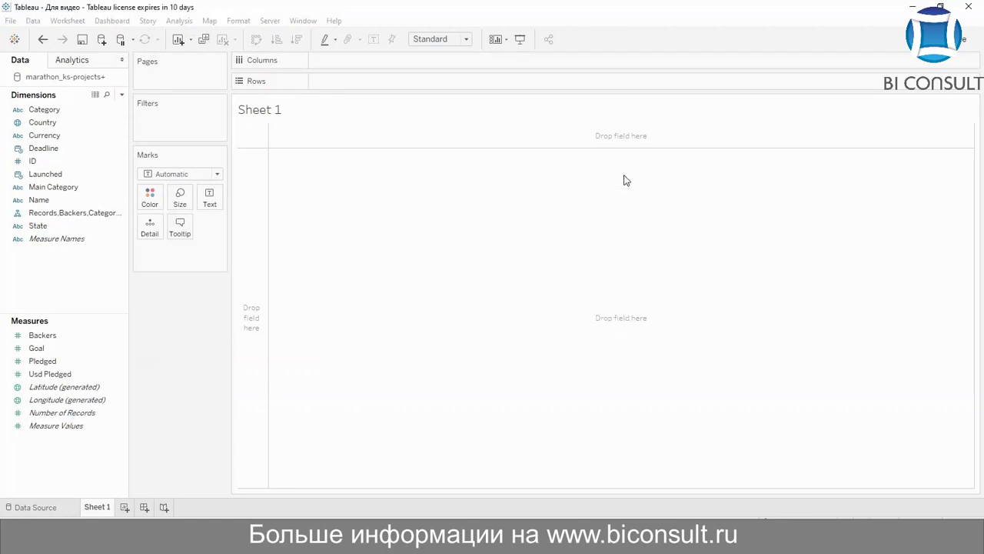
- Start a new parameter named "choose date category" with the String data type and a list of allowable values
right_click(80, 472)
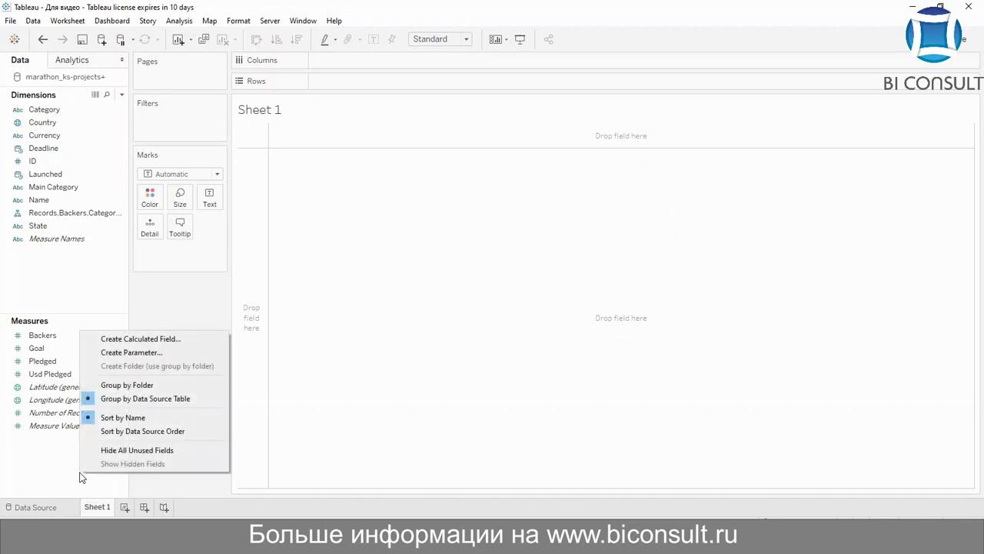
left_click(161, 353)
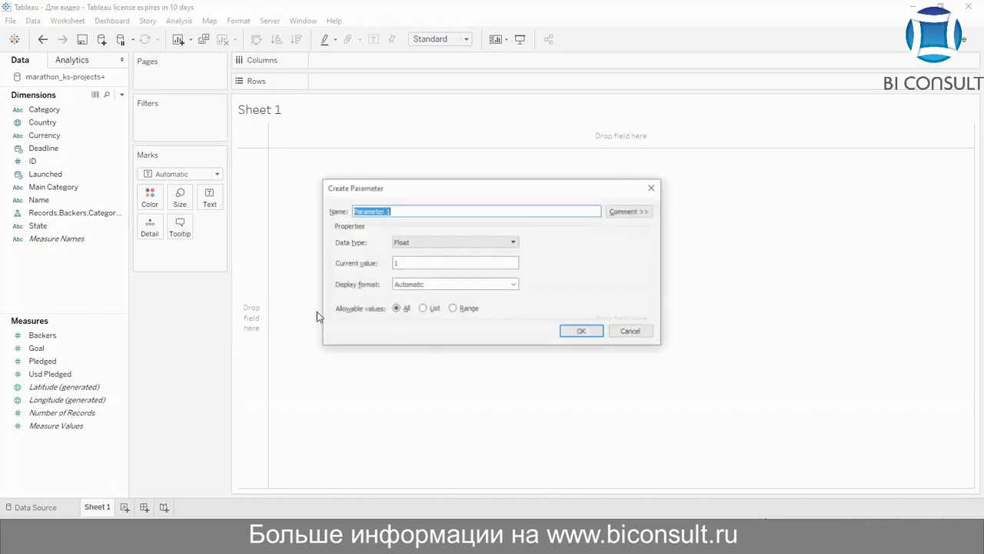
key("BackSpace")
type("c")
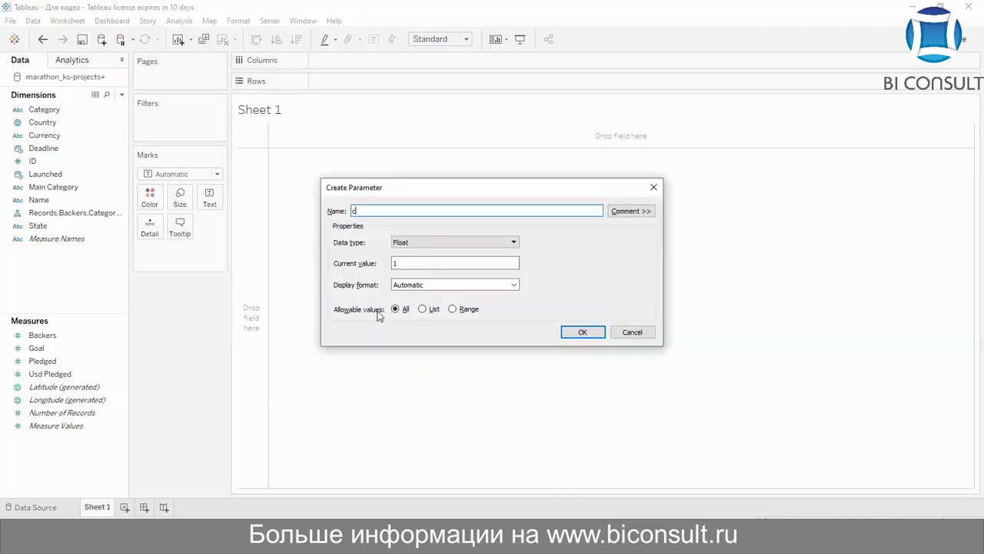
type("hoose date category")
left_click(500, 242)
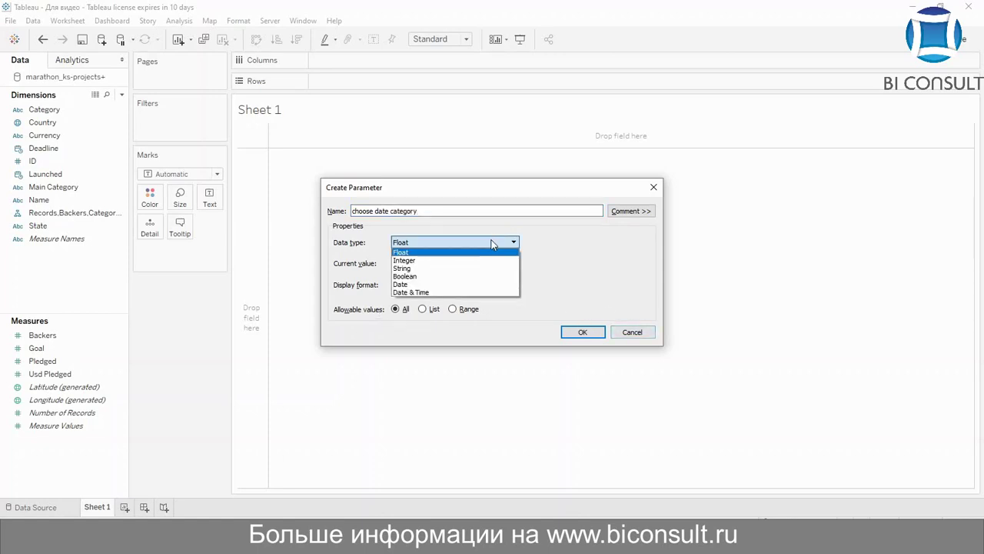
left_click(458, 274)
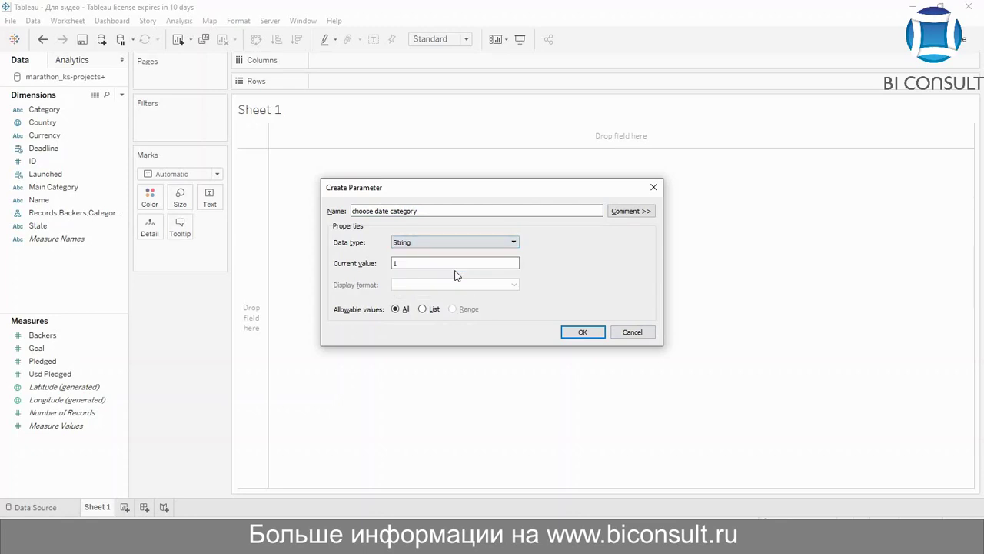
left_click(424, 309)
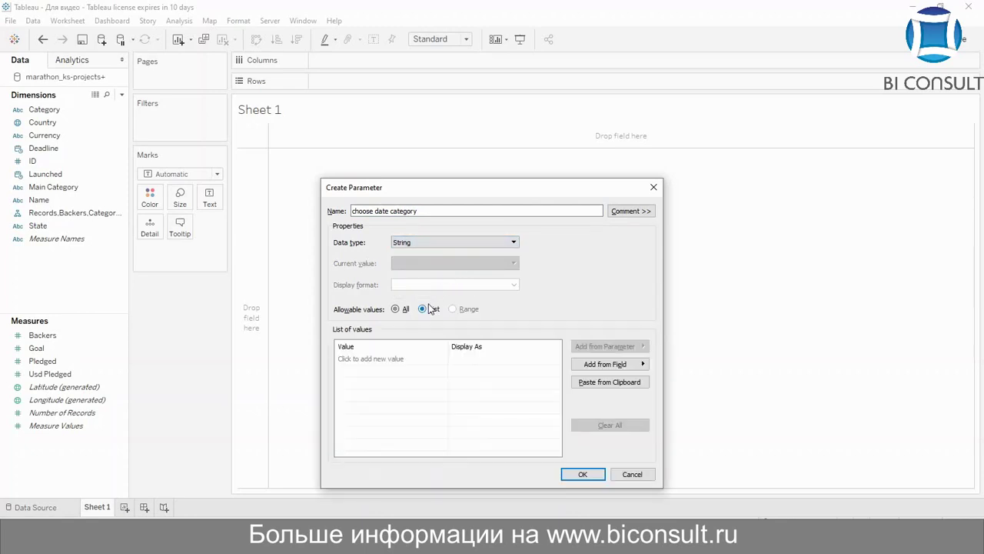
- Fill the parameter's list with the values hour, weekday, day and month, and save the parameter
left_click(367, 360)
type("hour")
key("Return")
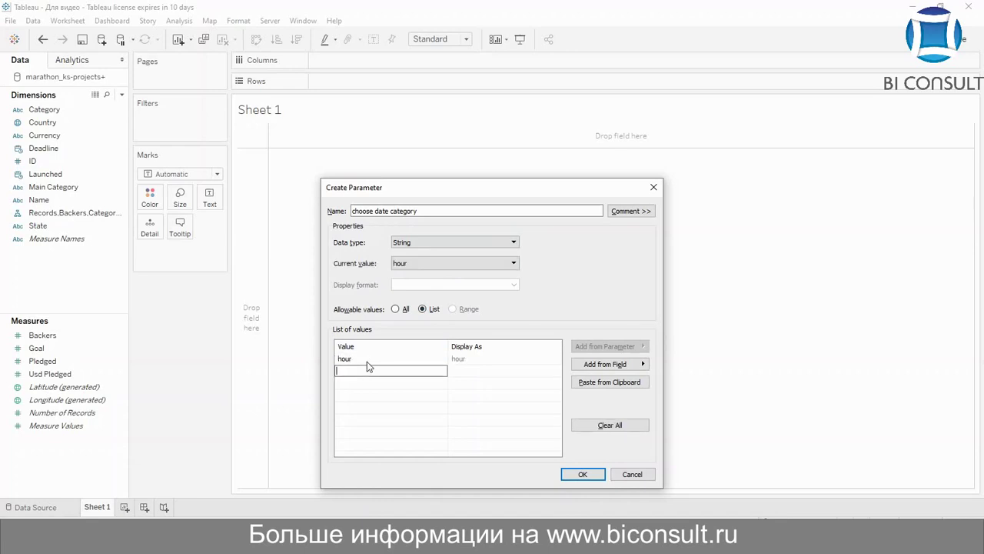
type("weekday")
key("Return")
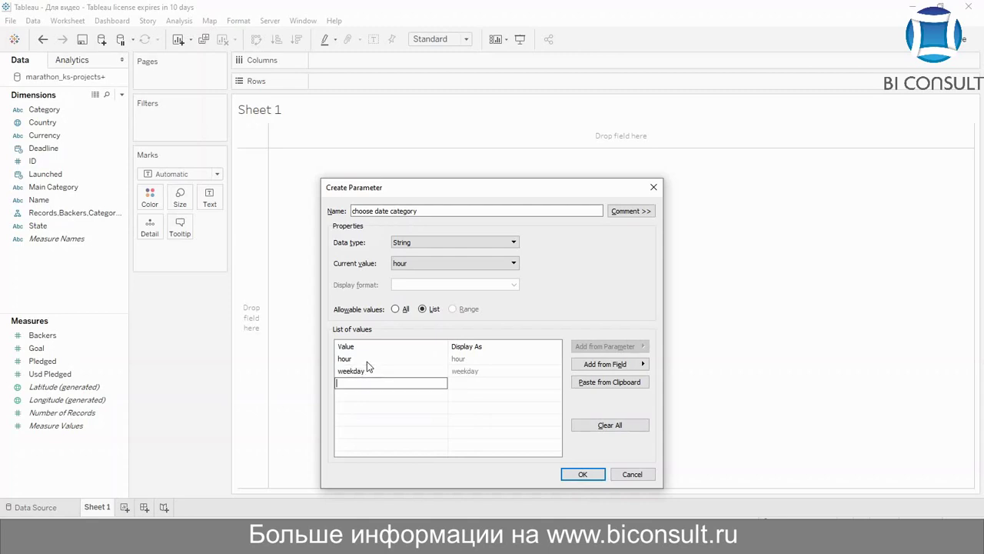
type("day")
key("Return")
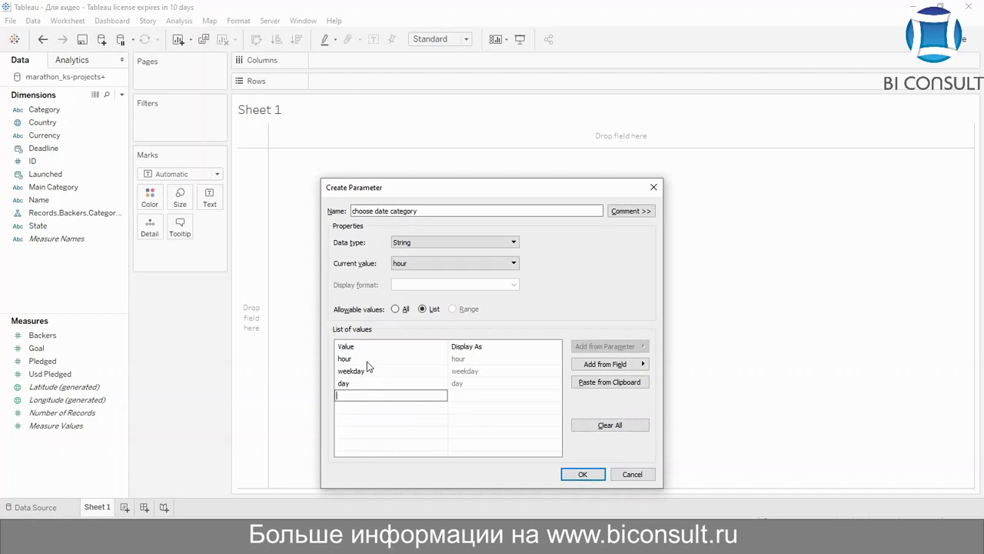
type("month")
left_click(447, 436)
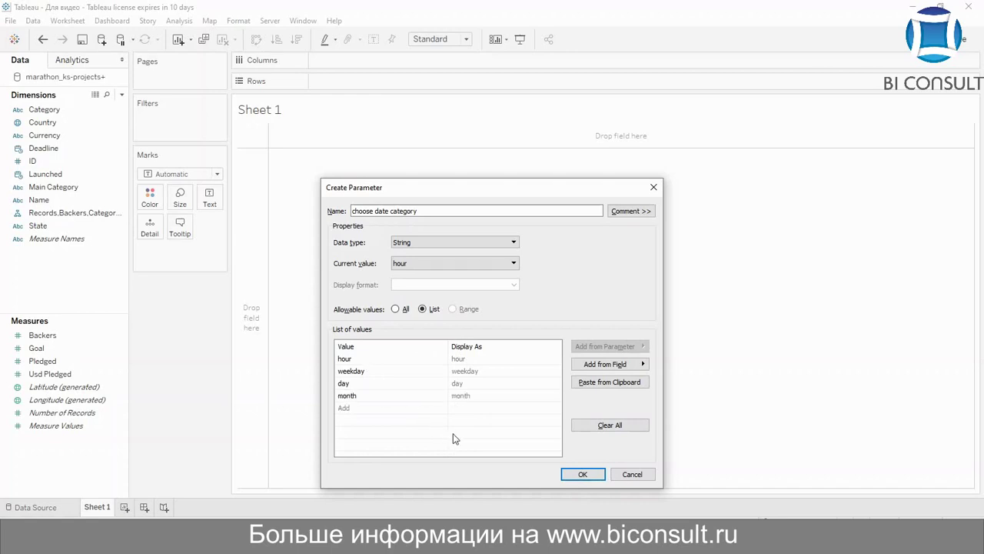
left_click(595, 475)
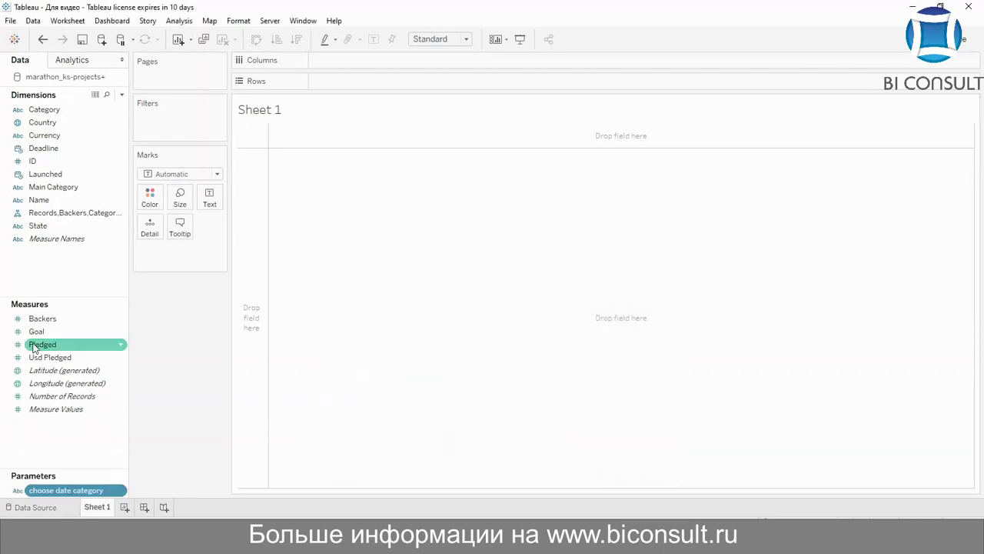
- Start a new calculated field and name it "Date category"
right_click(40, 267)
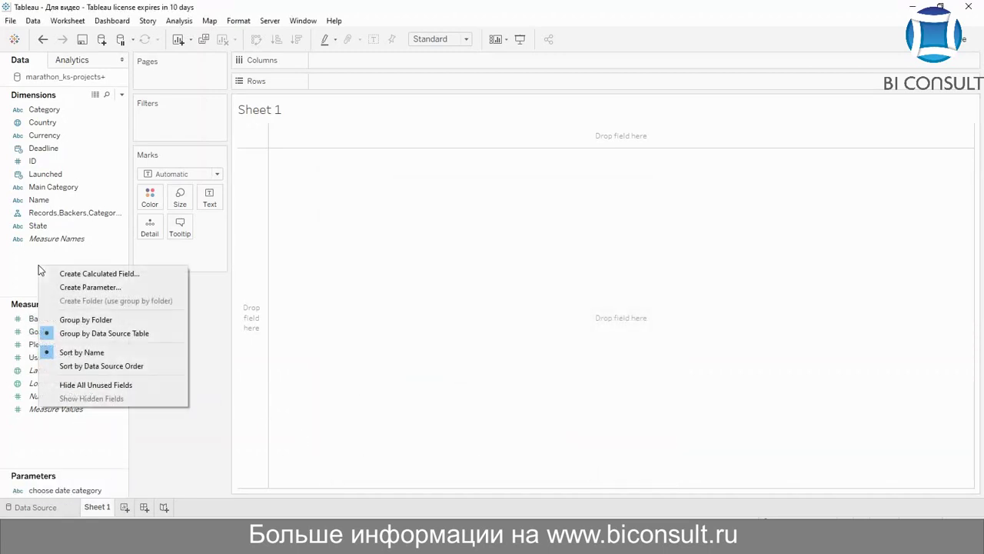
left_click(95, 275)
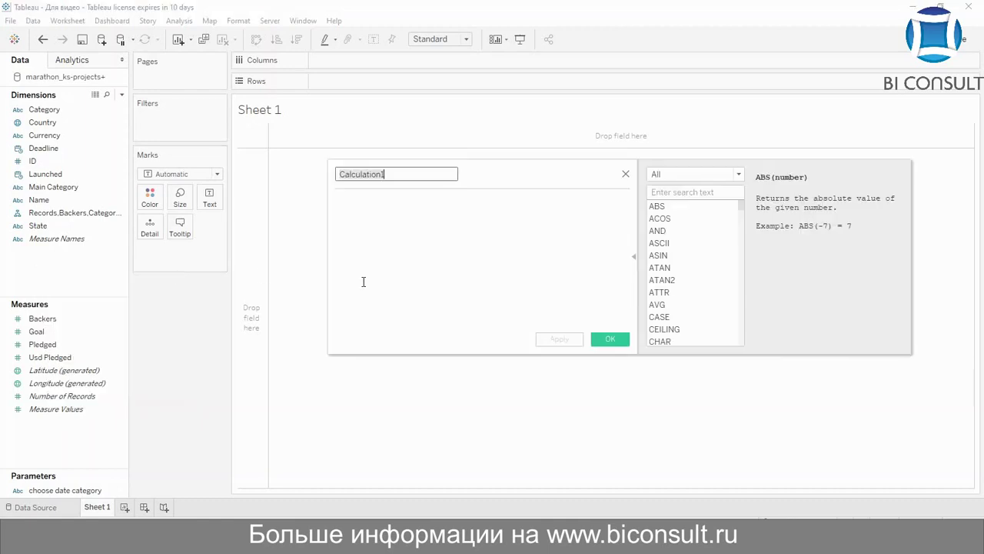
key("BackSpace")
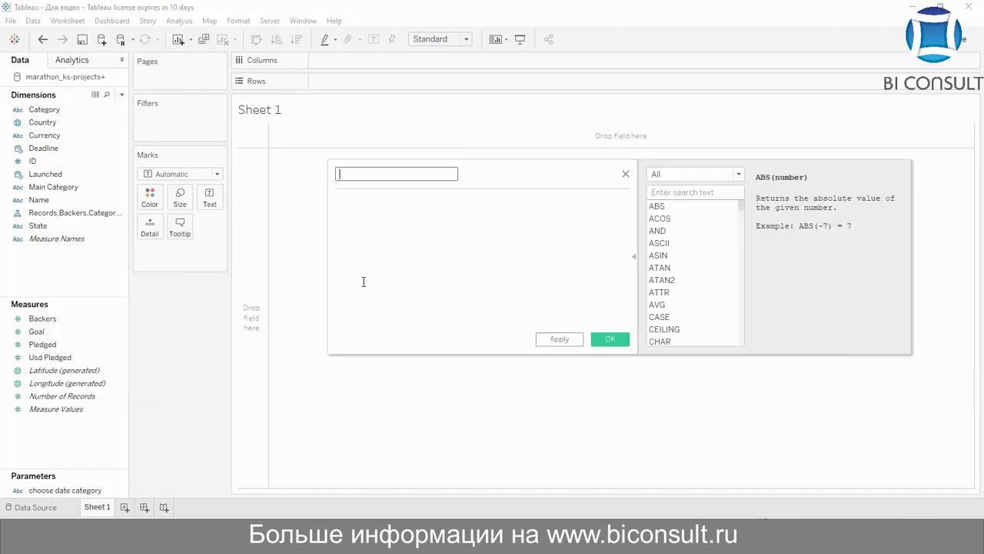
type("Date category")
left_click(440, 234)
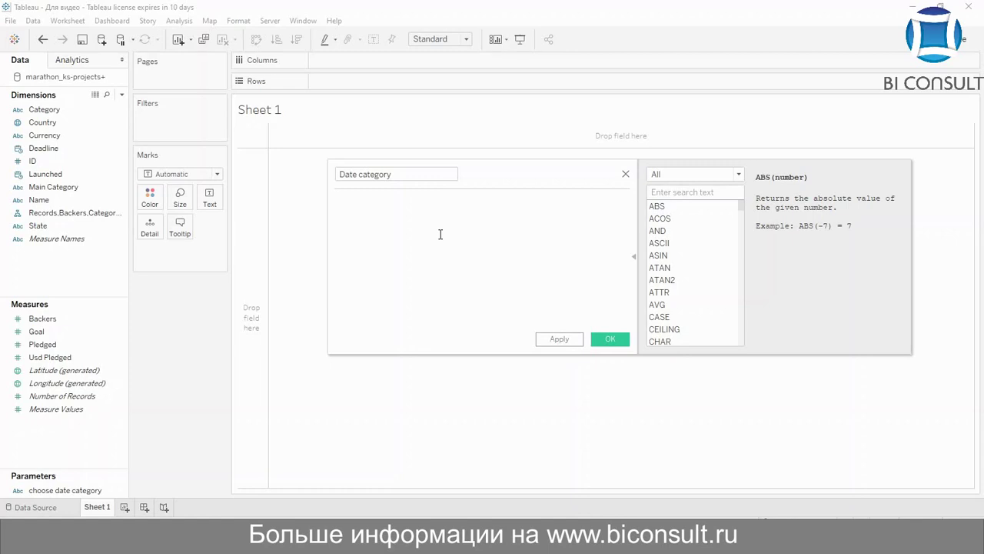
- Enter a DATEPART function in the formula with the [choose date category] parameter as its date part
type("DAT")
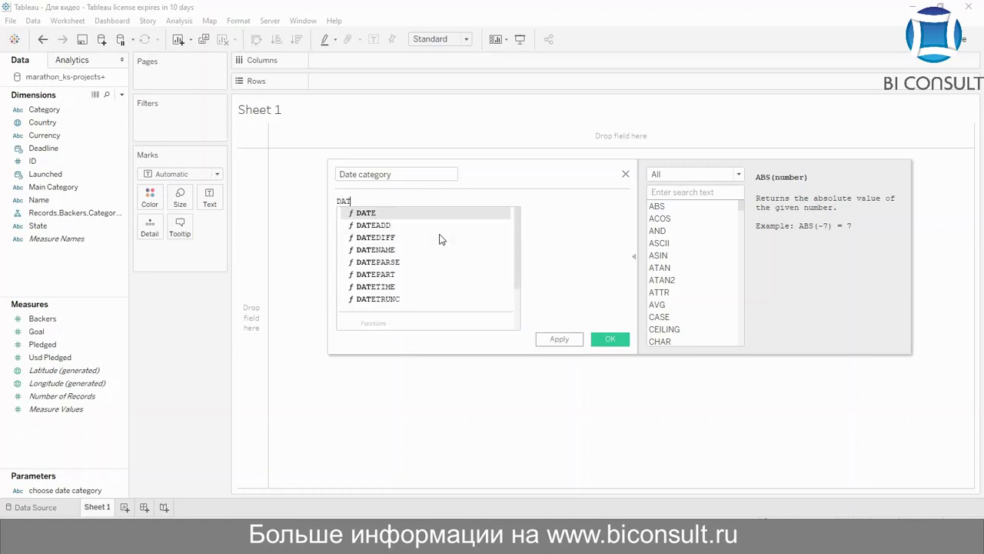
type("E")
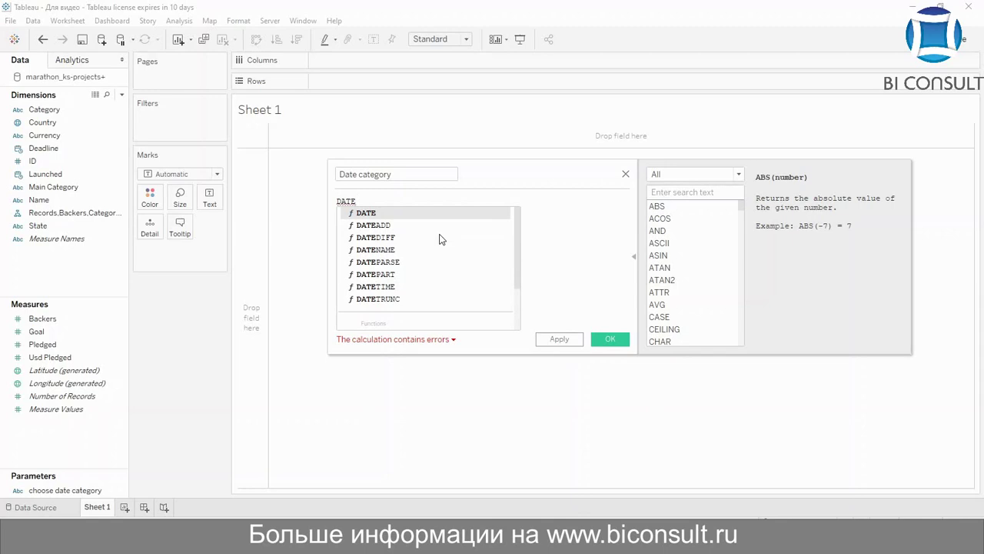
key("Down")
key("Down")
key("Down")
key("Down")
key("Down")
key("Return")
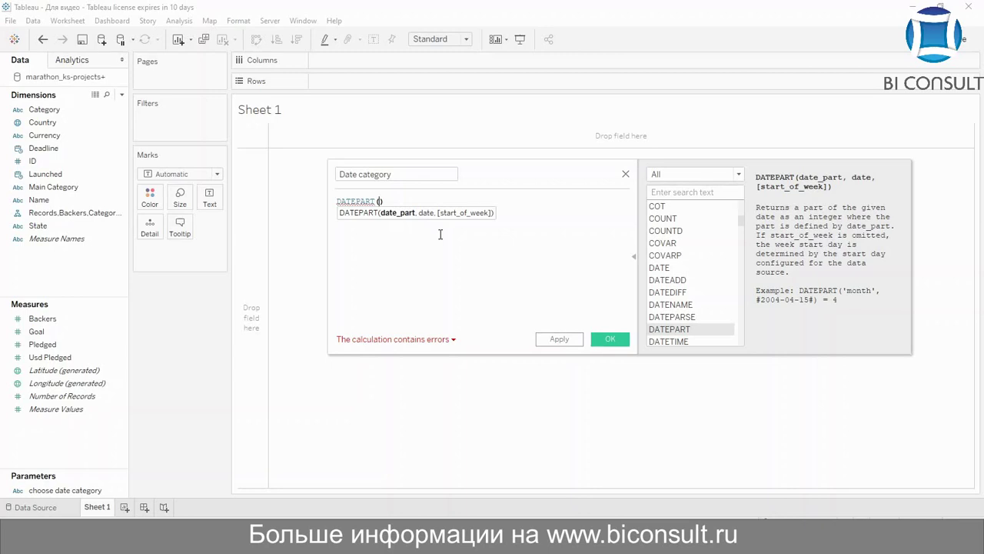
type("choo")
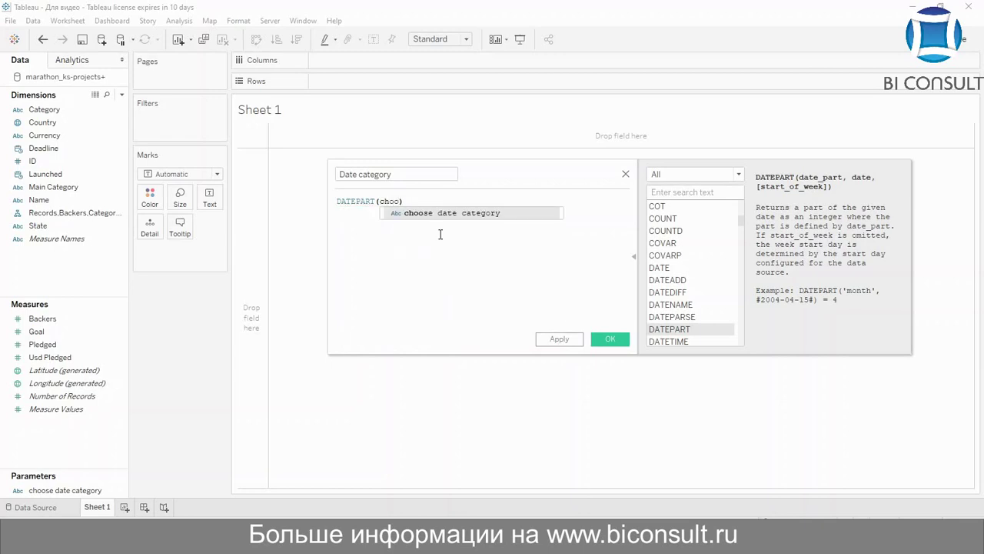
type("s")
key("Return")
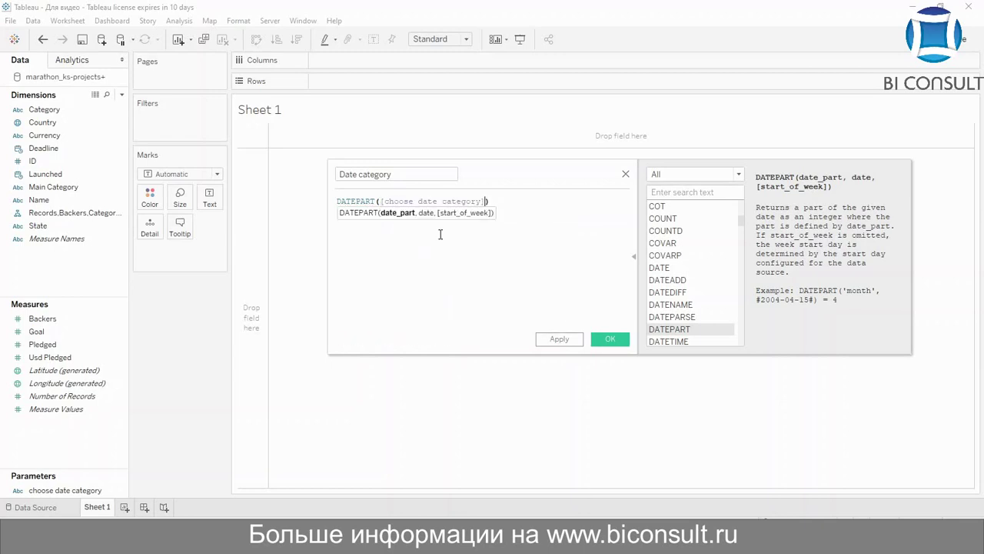
- Add the quoted text "Launched" as the second argument of the DATEPART function
type(", \"\"")
type("!")
type("aunc")
type("hed")
key("End")
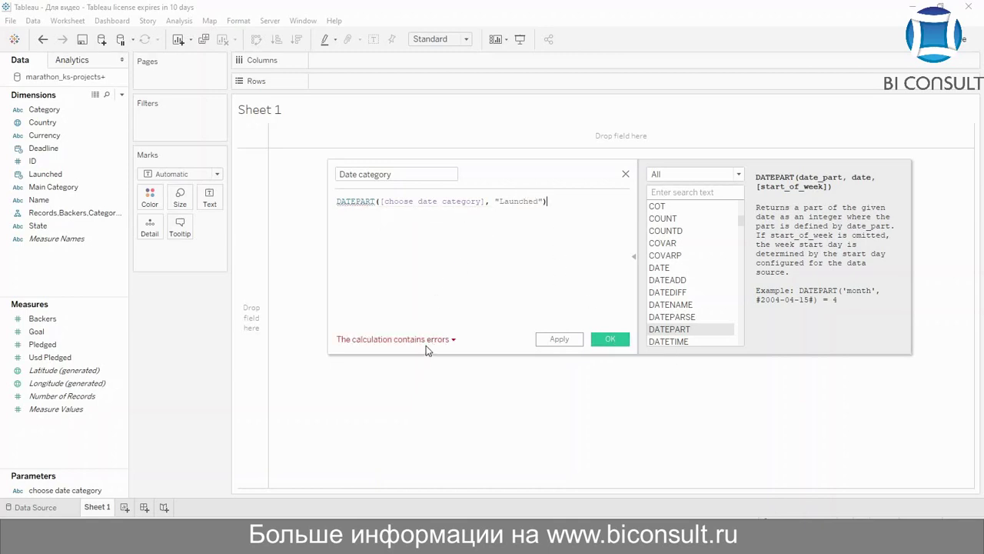
- Replace the quoted "Launched" text in the formula with the Launched field and save the calculated field
left_click(542, 201)
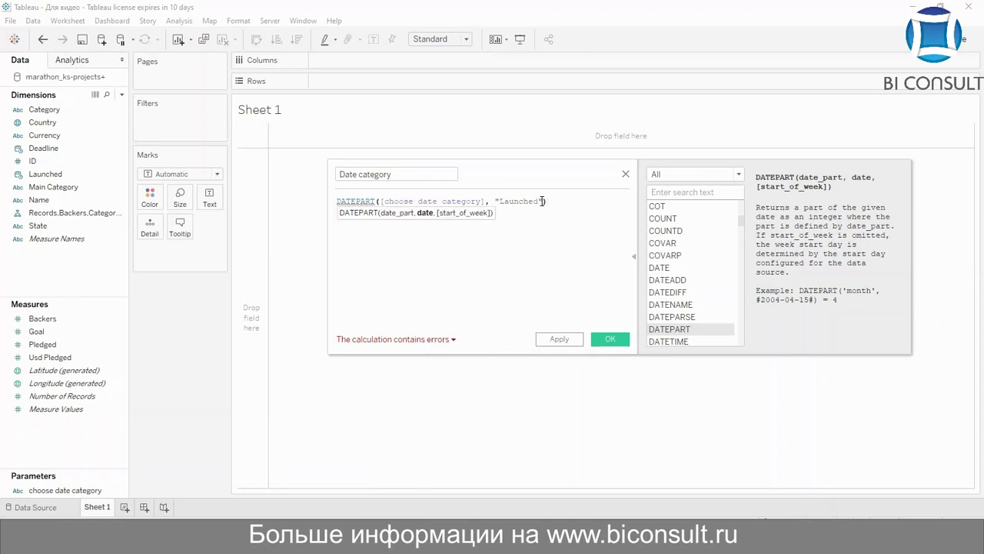
key("BackSpace")
key("BackSpace")
key("BackSpace")
key("BackSpace")
key("BackSpace")
key("BackSpace")
key("BackSpace")
key("BackSpace")
key("BackSpace")
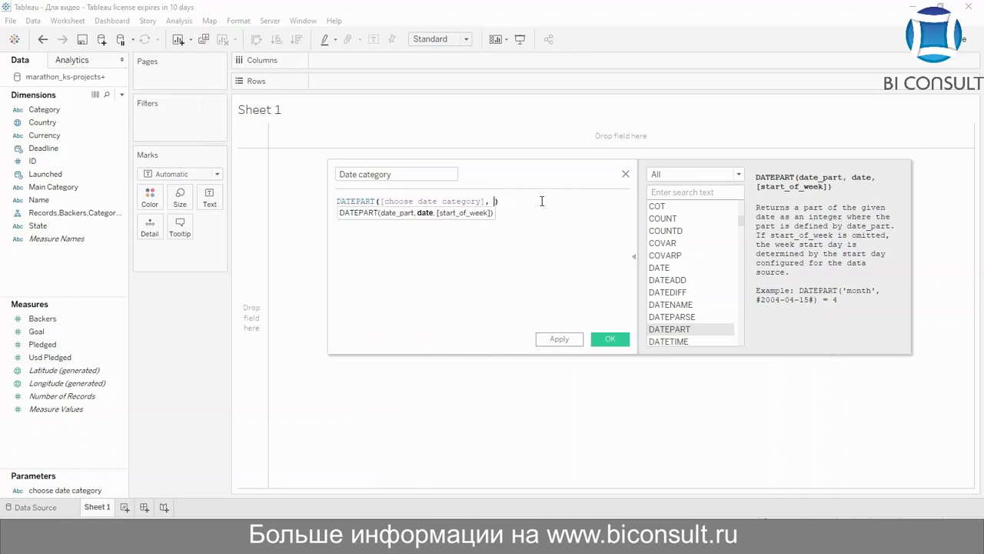
type("La")
left_click(542, 225)
left_click(606, 341)
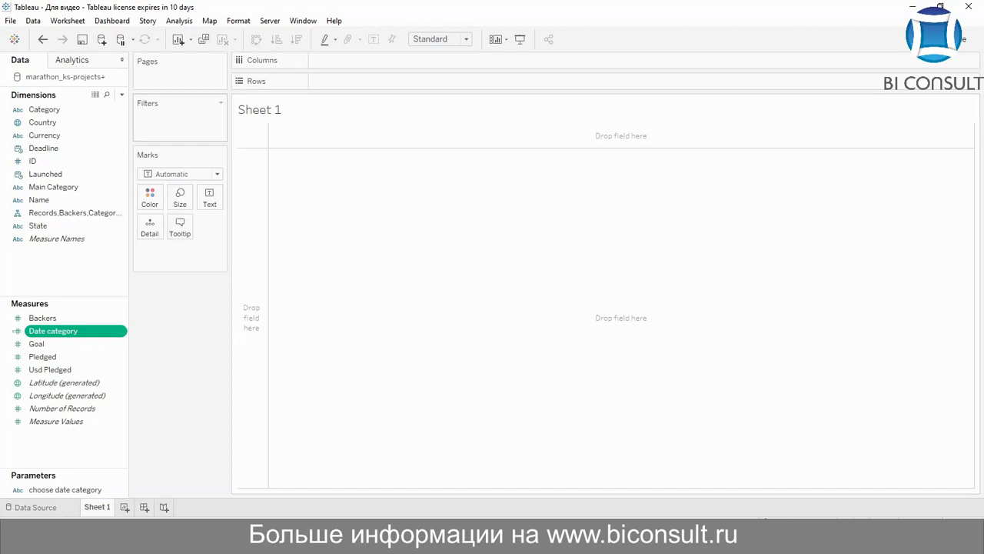
- Filter the worksheet by State, keeping only the value successful
left_click_drag(44, 225, 272, 129)
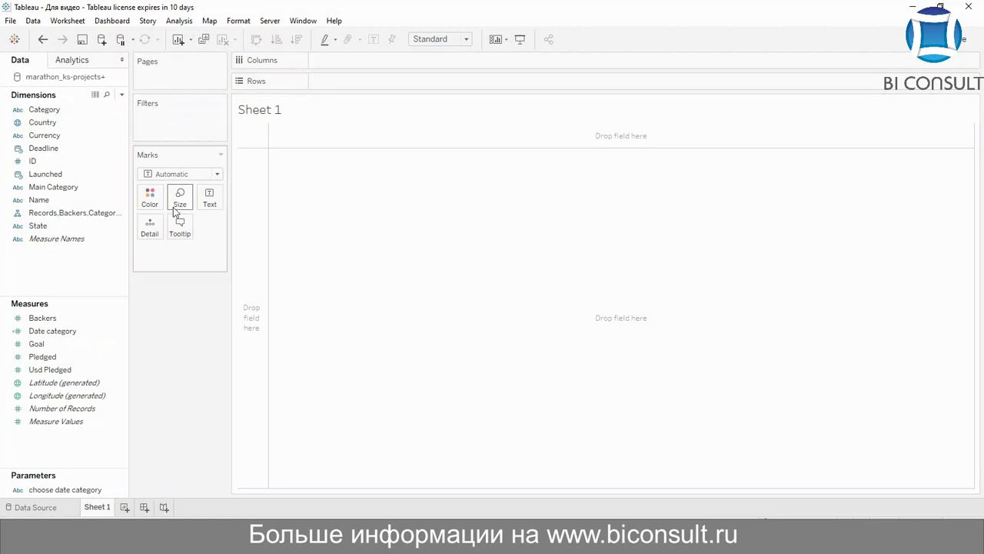
left_click_drag(38, 226, 167, 131)
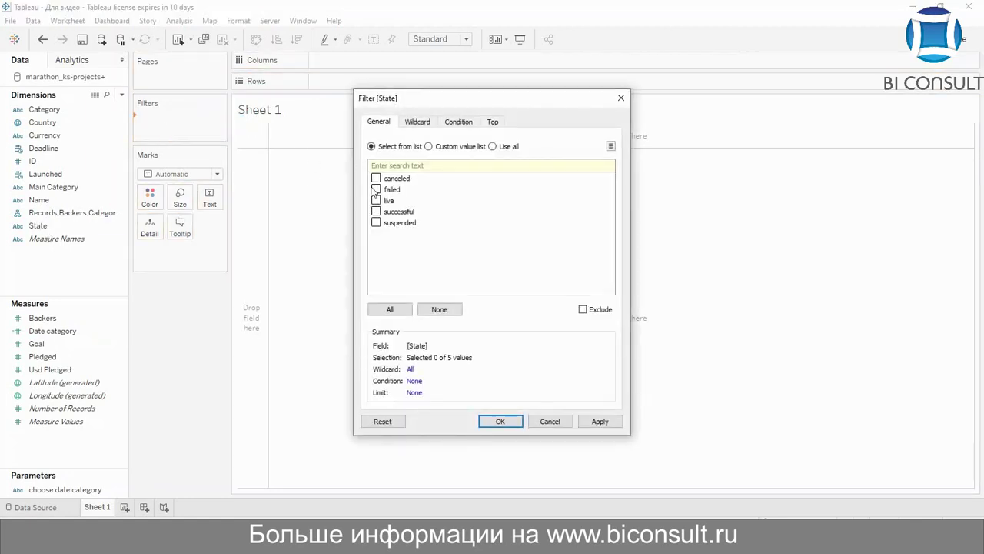
left_click(376, 212)
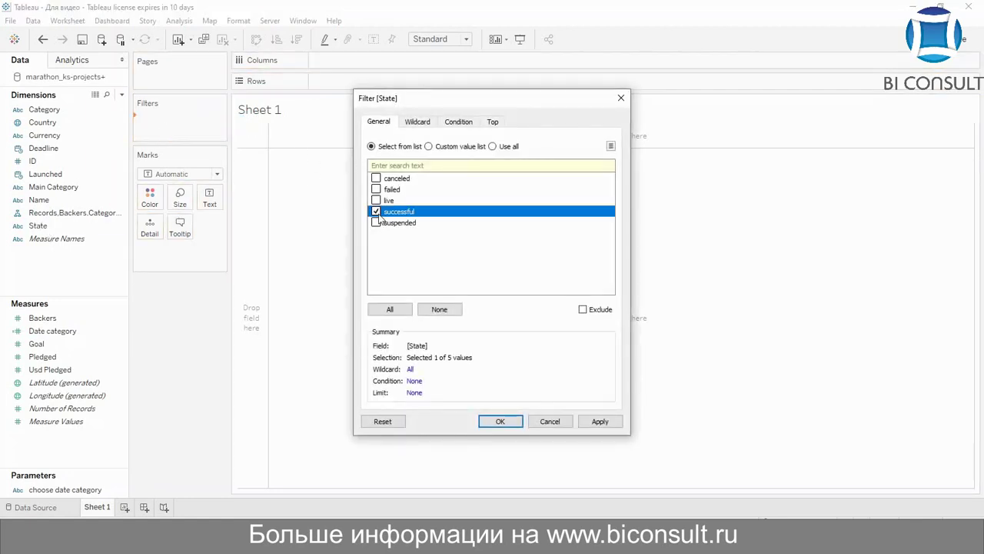
left_click(496, 422)
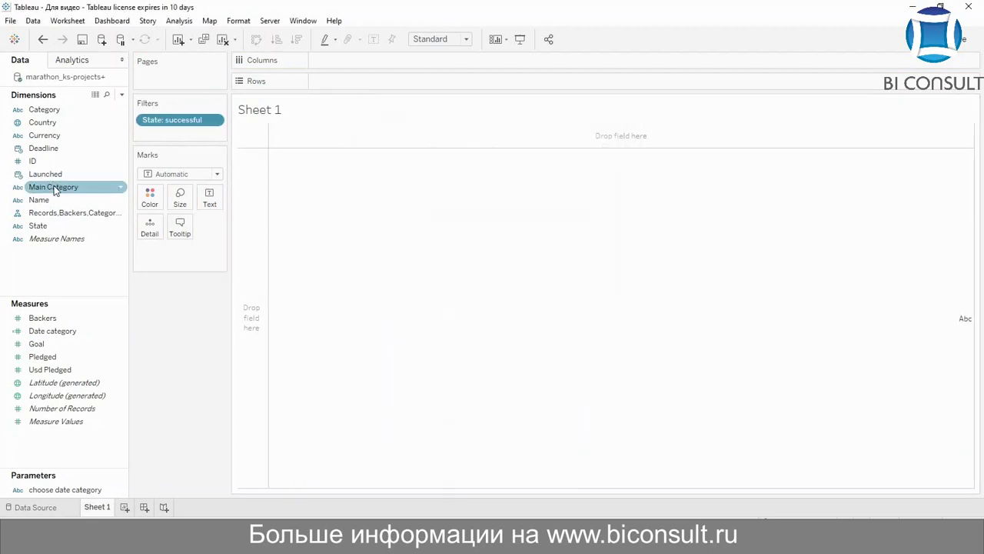
- Add a Country filter to the worksheet that keeps only AU
left_click_drag(57, 123, 163, 132)
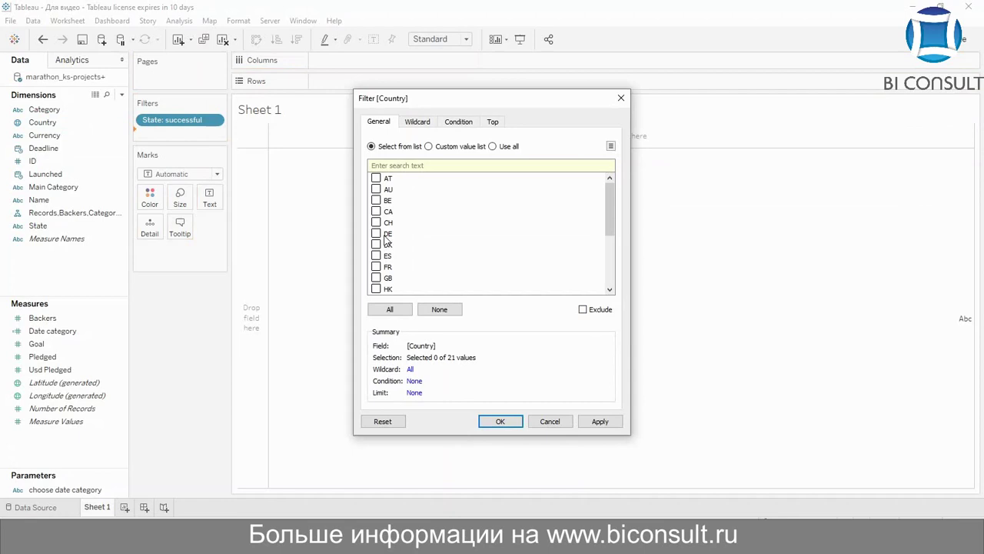
left_click(379, 190)
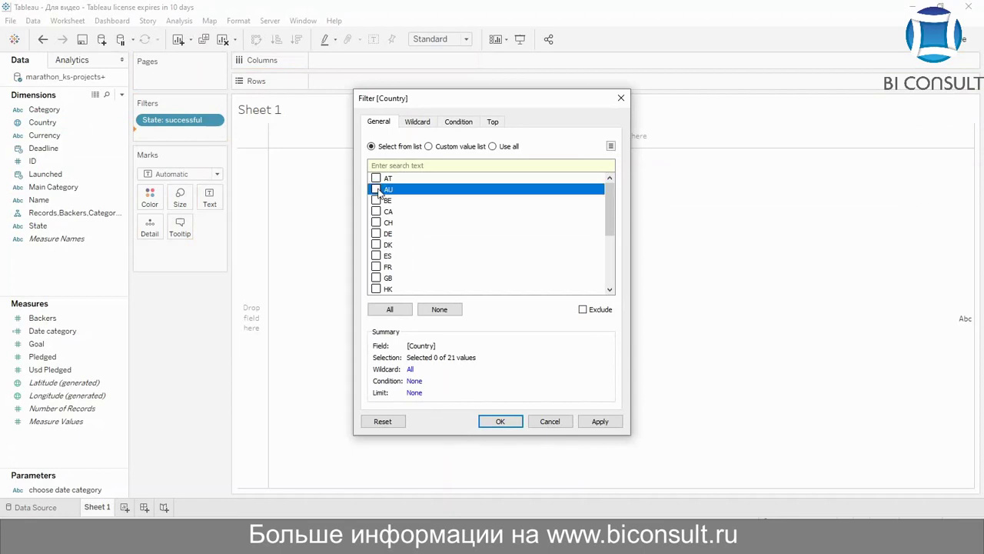
left_click(499, 422)
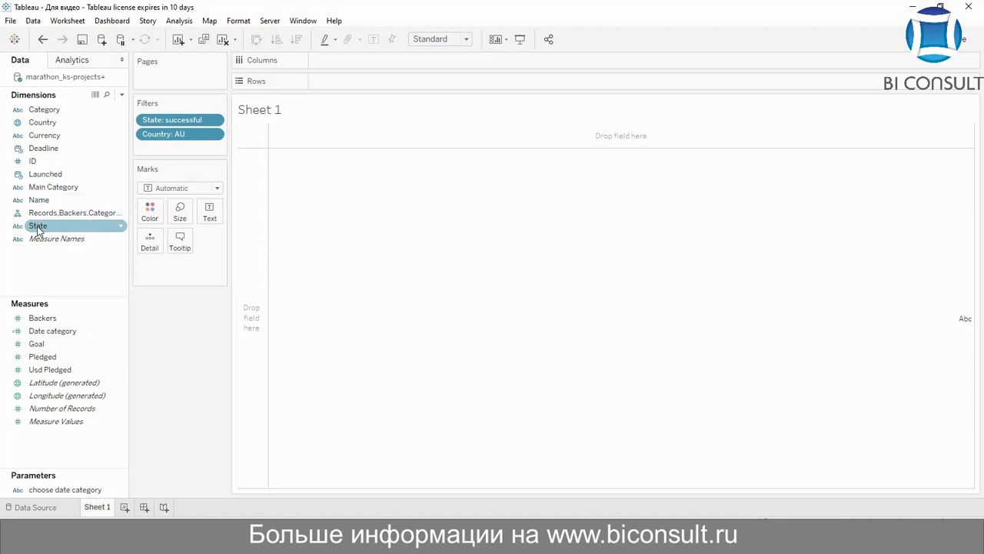
- Place State on the rows, followed by the sum of Usd Pledged
left_click_drag(38, 225, 315, 87)
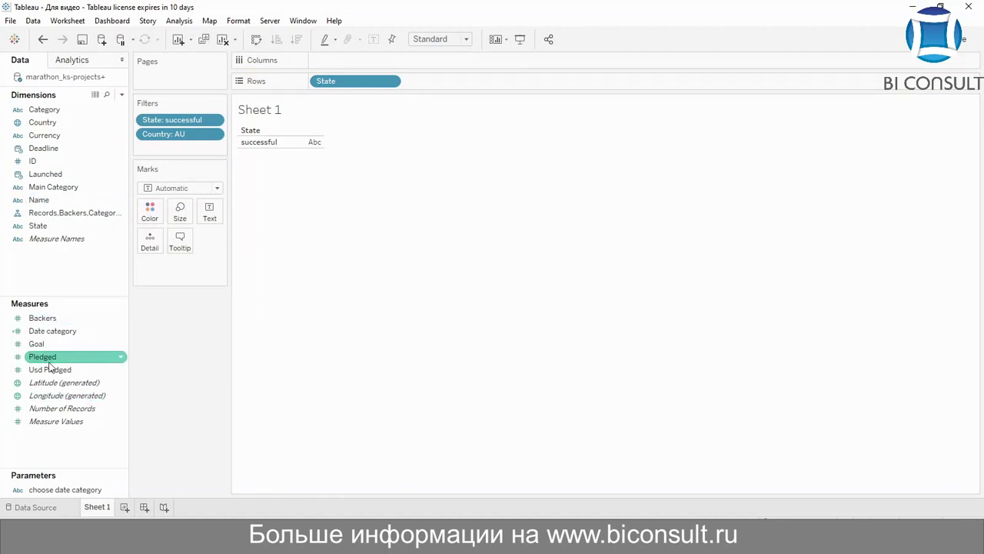
left_click_drag(49, 369, 483, 81)
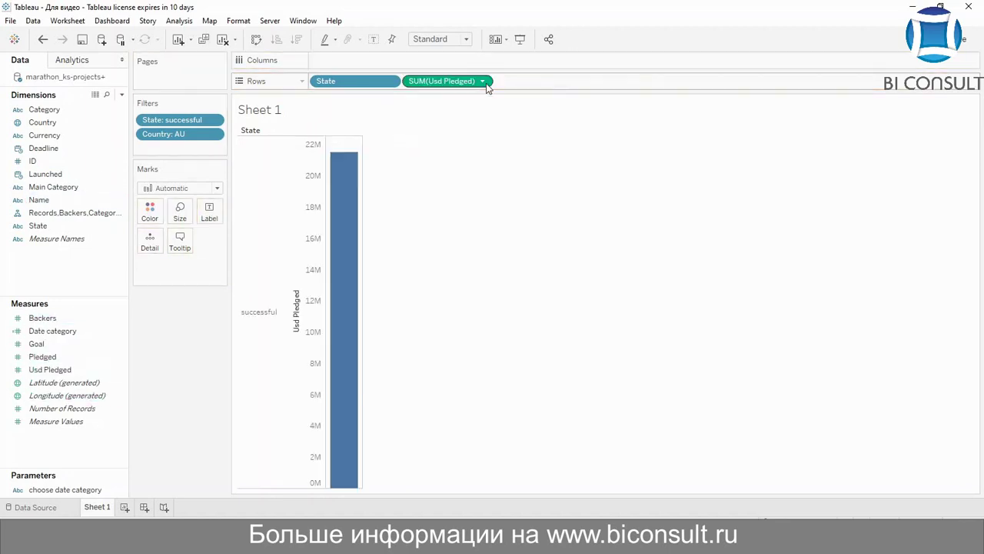
- Change the aggregation of Usd Pledged on the rows to Average
left_click(482, 81)
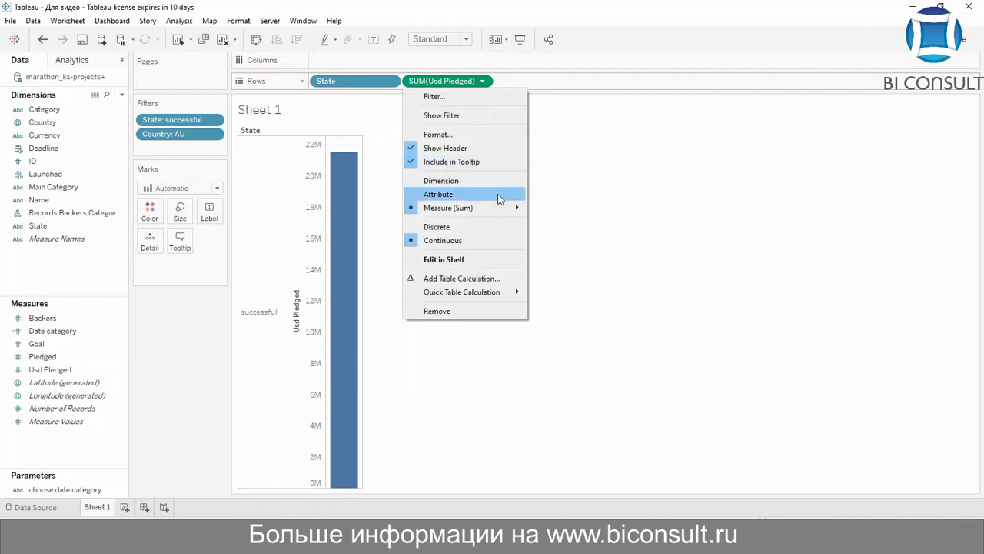
mouse_move(499, 206)
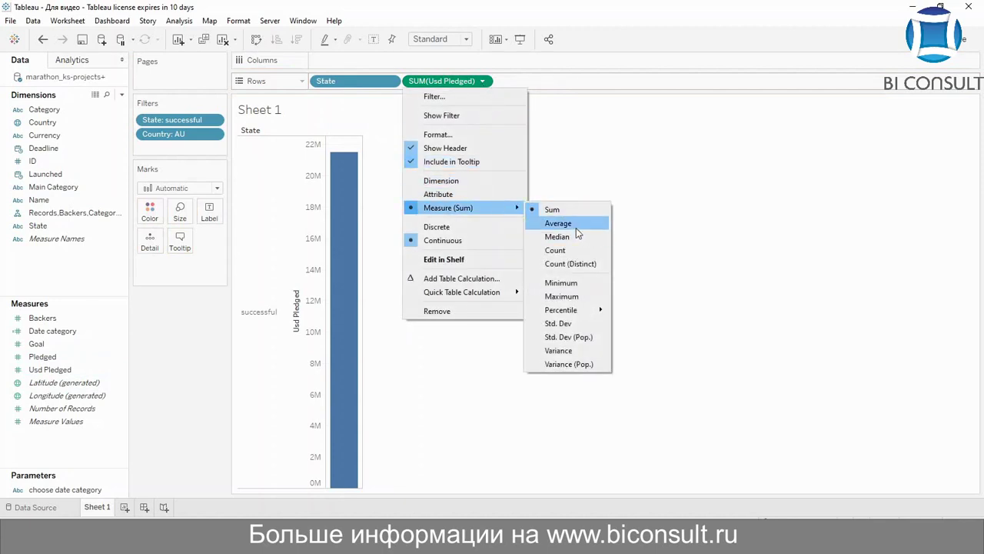
left_click(576, 228)
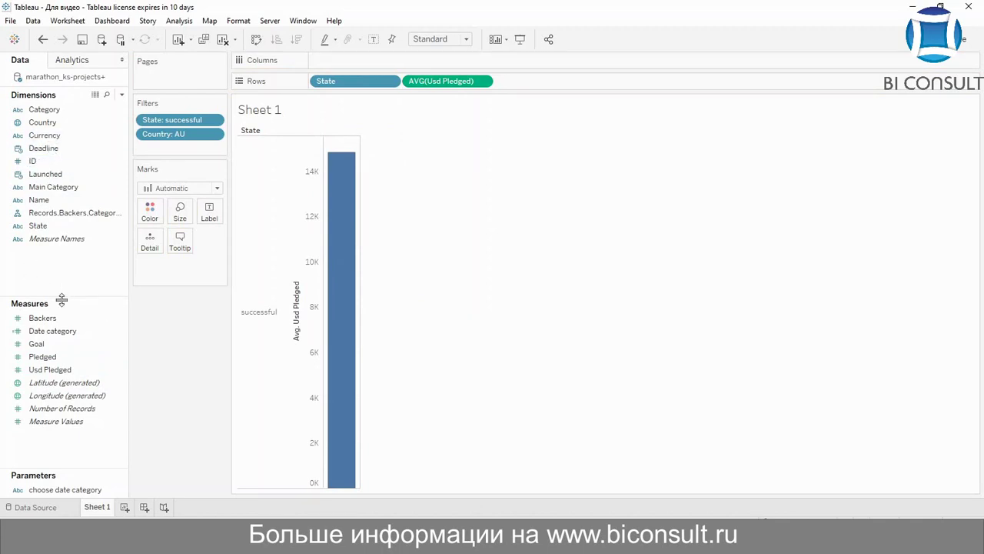
- Convert the Date category field to a dimension and place it on the columns
left_click(60, 331)
mouse_move(60, 331)
left_mouse_down()
mouse_move(262, 150)
mouse_move(193, 242)
mouse_move(61, 350)
mouse_move(62, 332)
left_mouse_up()
right_click(61, 332)
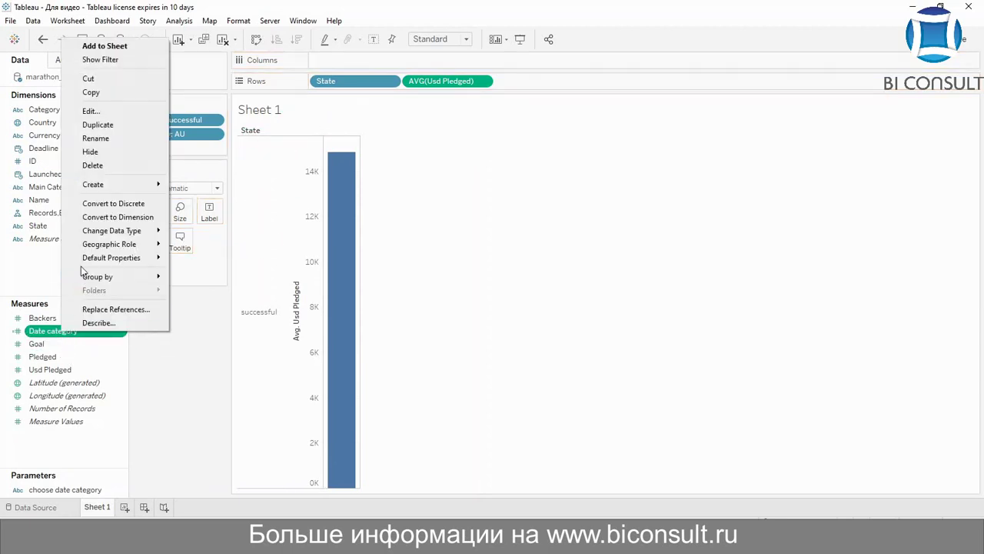
left_click(108, 217)
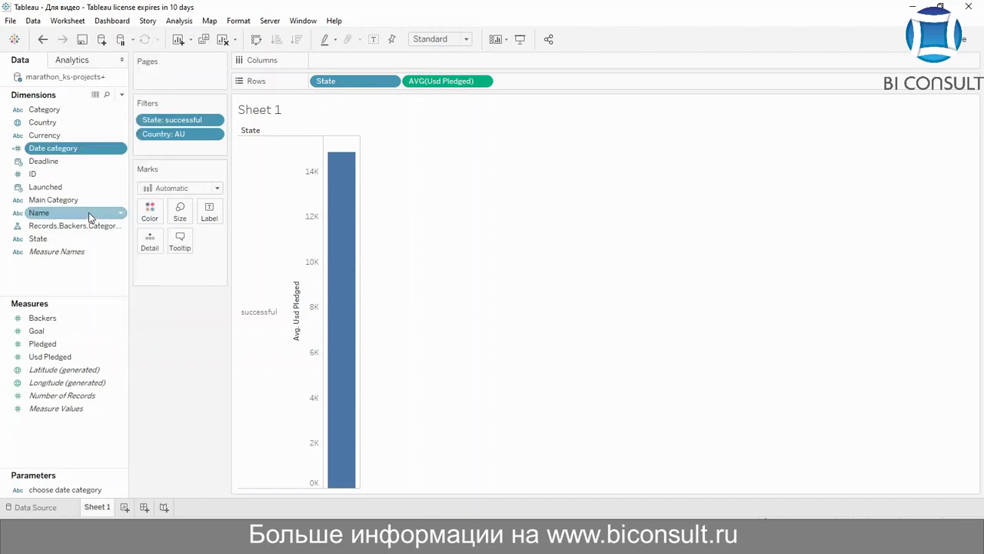
left_click_drag(73, 147, 356, 61)
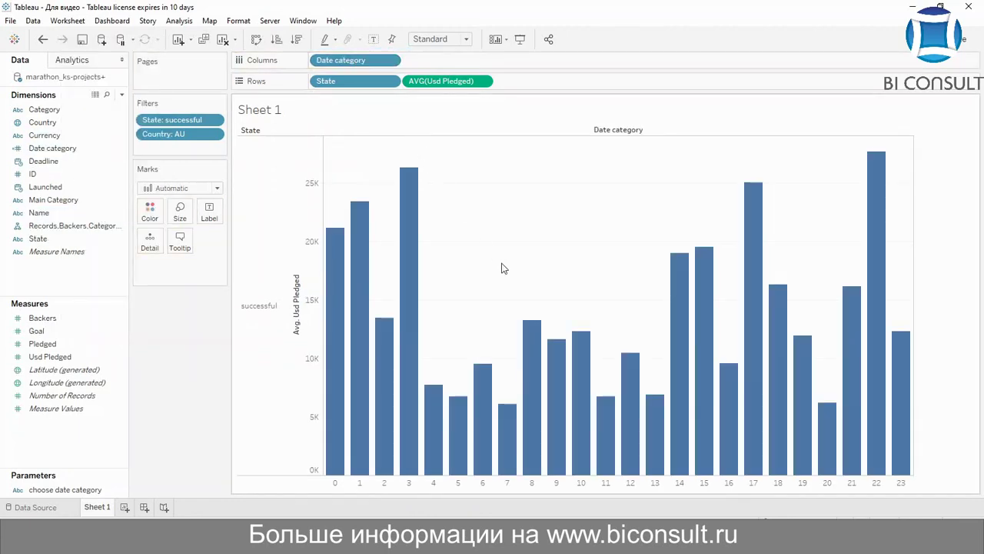
- Label the bars with the Usd Pledged measure
mouse_move(405, 240)
left_click(37, 239)
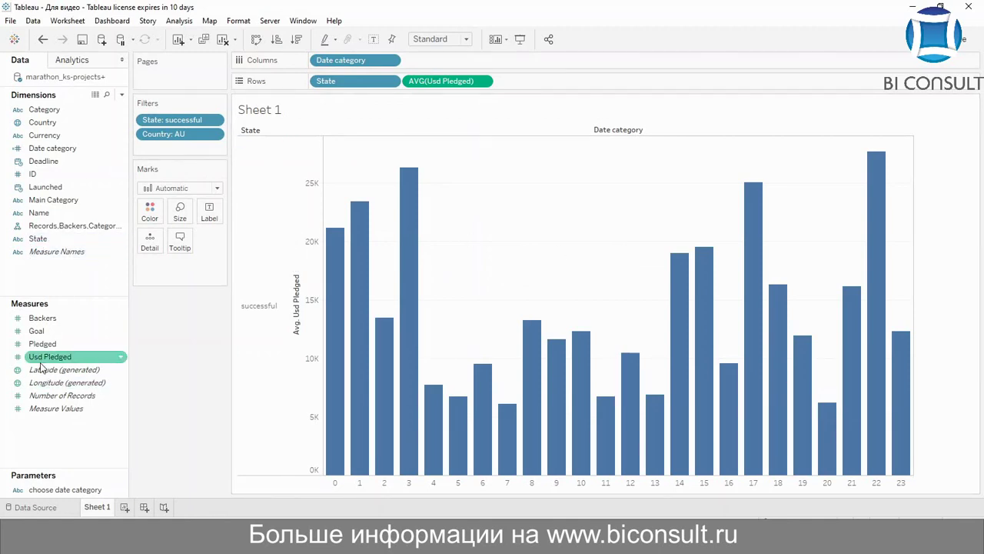
left_click_drag(40, 358, 201, 219)
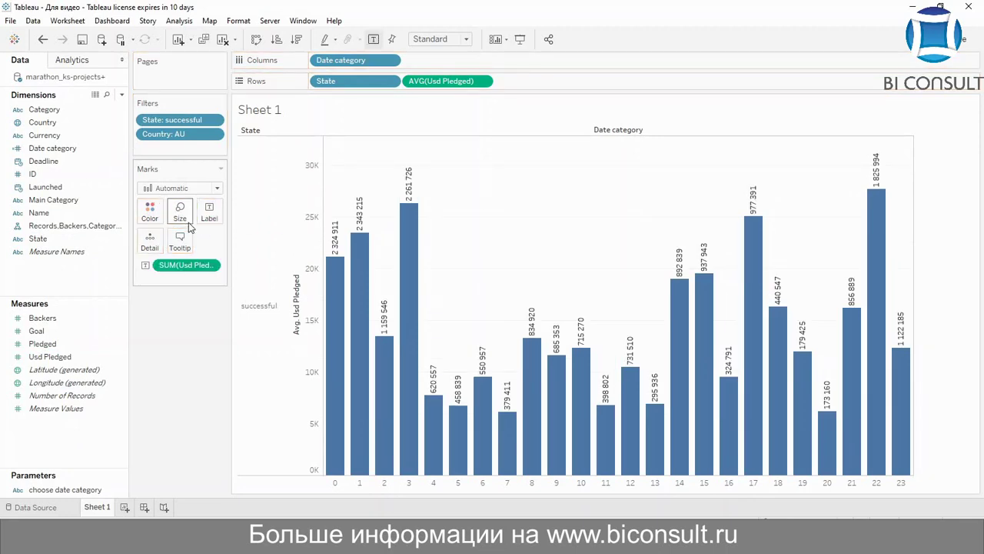
- Restrict the mark labels to Min/Max and turn off the minimum value label so only the maximum is labelled
left_click(184, 242)
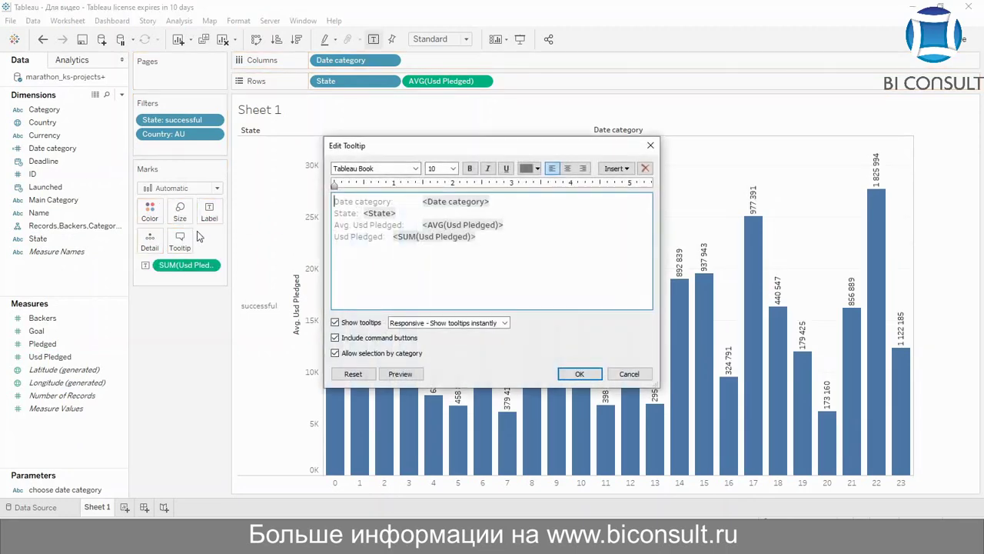
left_click(650, 146)
left_click(211, 209)
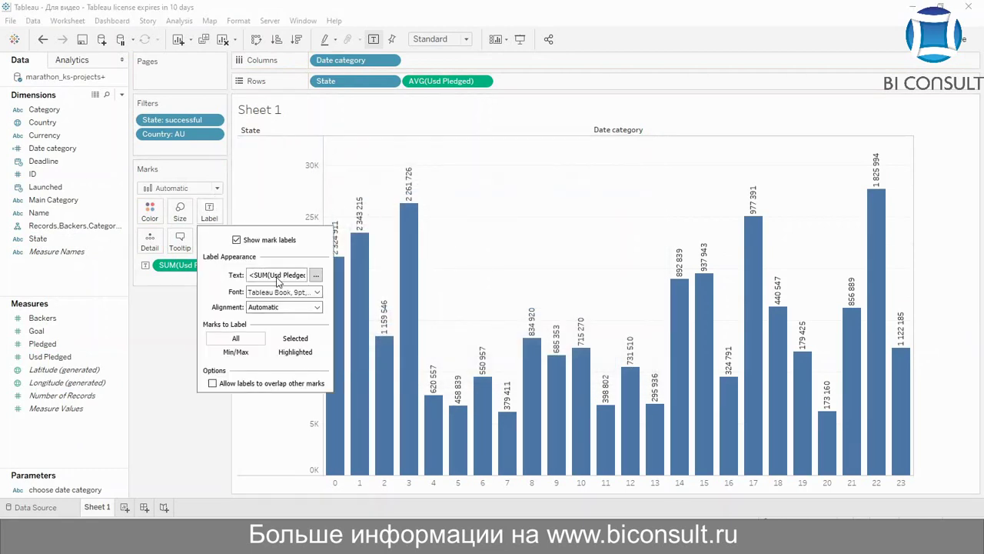
left_click(238, 352)
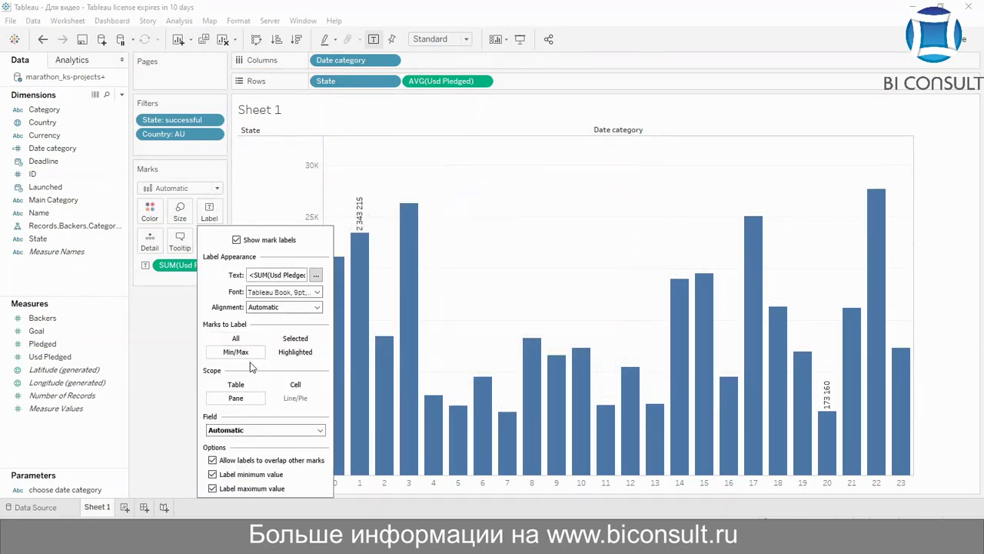
left_click(246, 473)
left_click(141, 422)
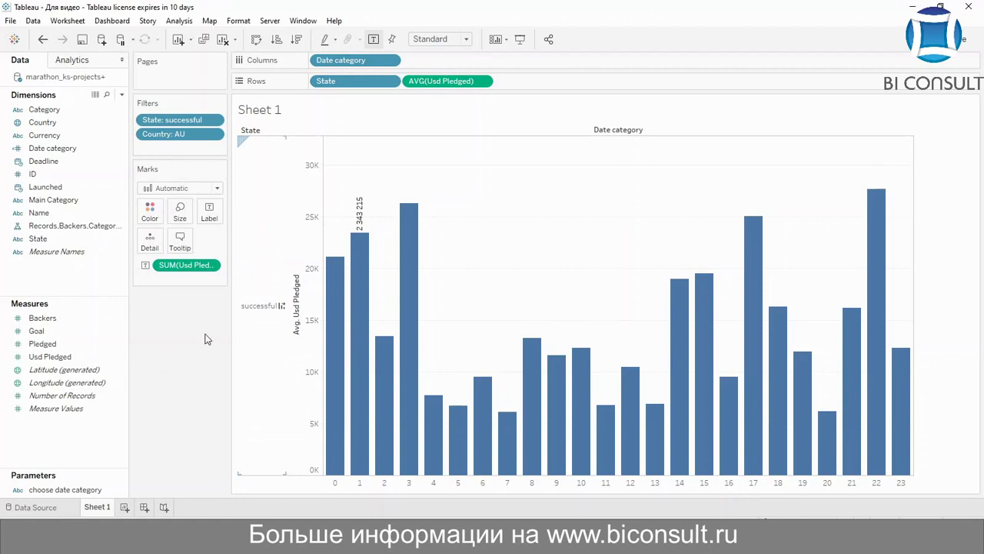
- Change the aggregation of the Usd Pledged label to Average
mouse_move(873, 244)
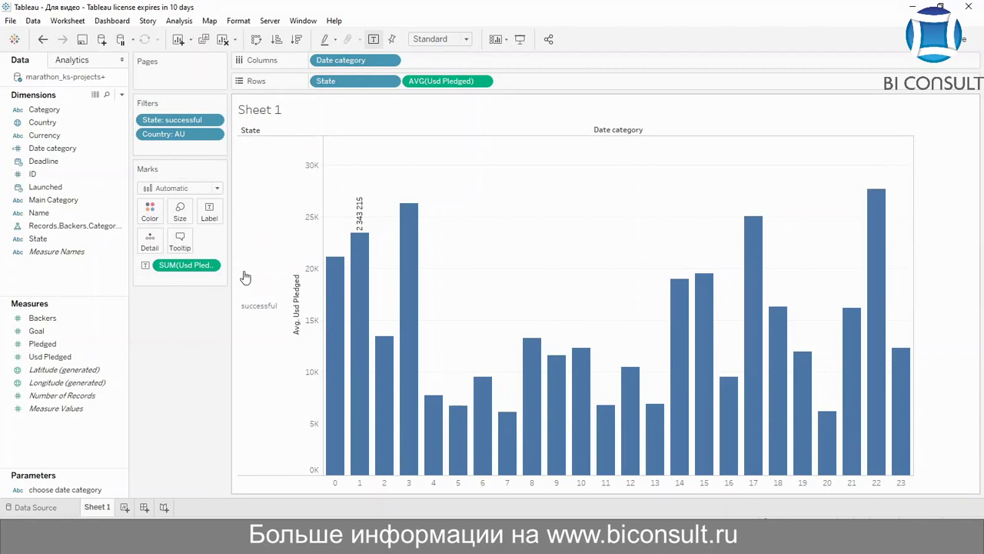
mouse_move(202, 264)
left_mouse_down()
mouse_move(50, 419)
mouse_move(77, 438)
mouse_move(210, 268)
left_mouse_up()
left_click(215, 267)
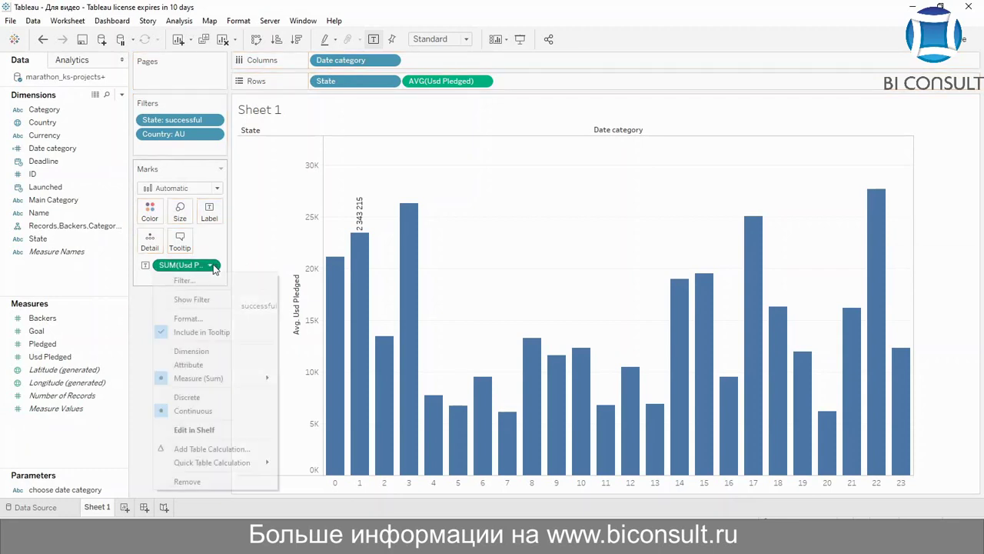
mouse_move(262, 378)
left_click(308, 393)
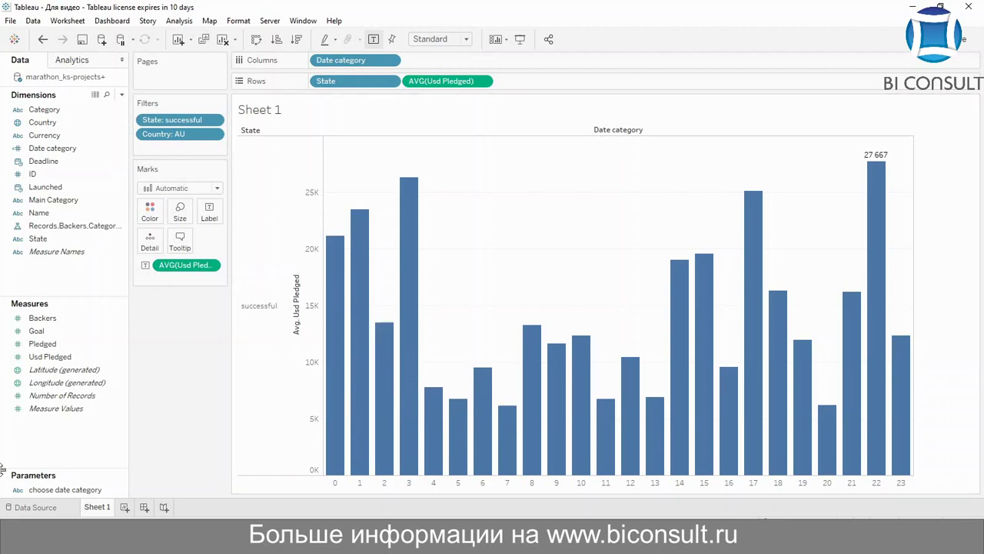
- Show the control for the choose date category parameter and set it to weekday
right_click(48, 492)
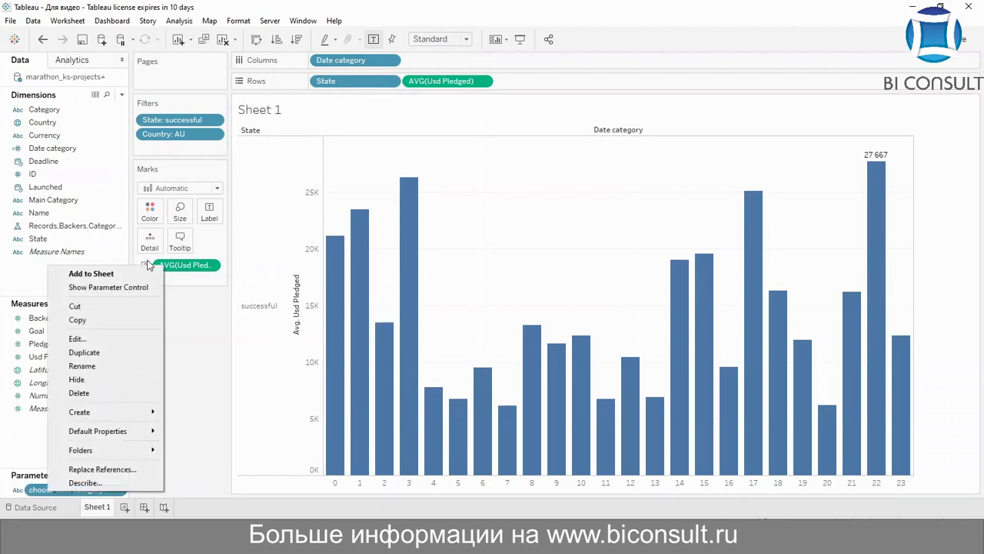
left_click(138, 286)
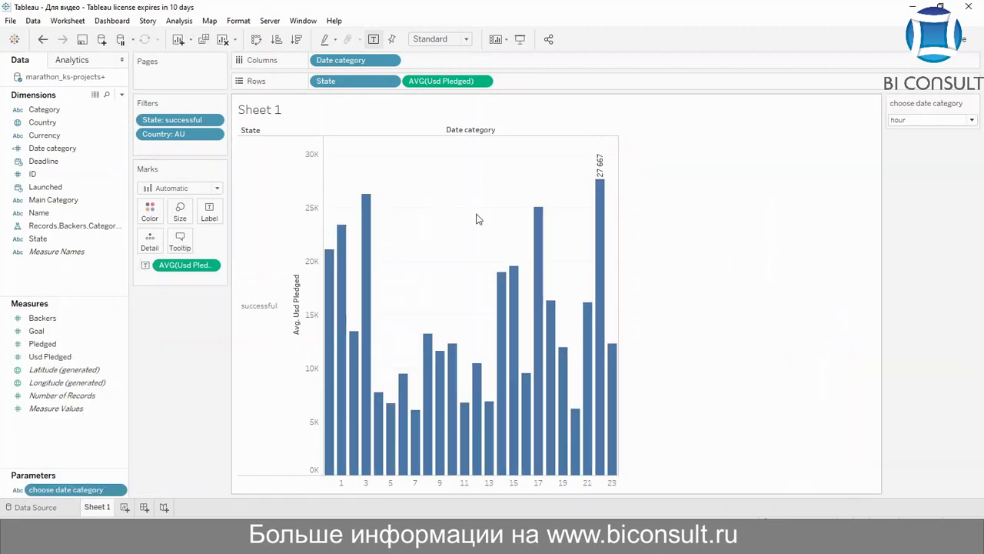
left_click(896, 122)
left_click(897, 129)
left_click(939, 119)
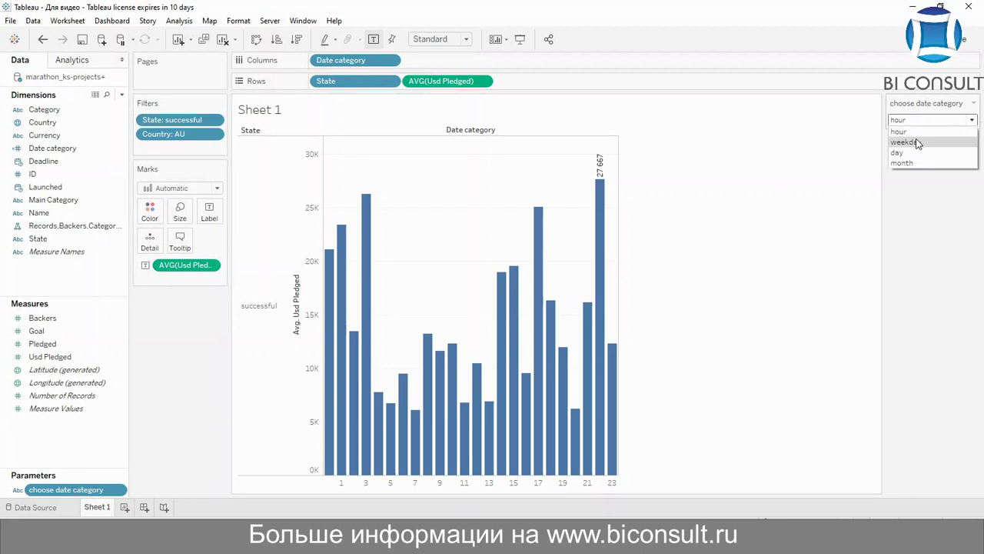
left_click(917, 143)
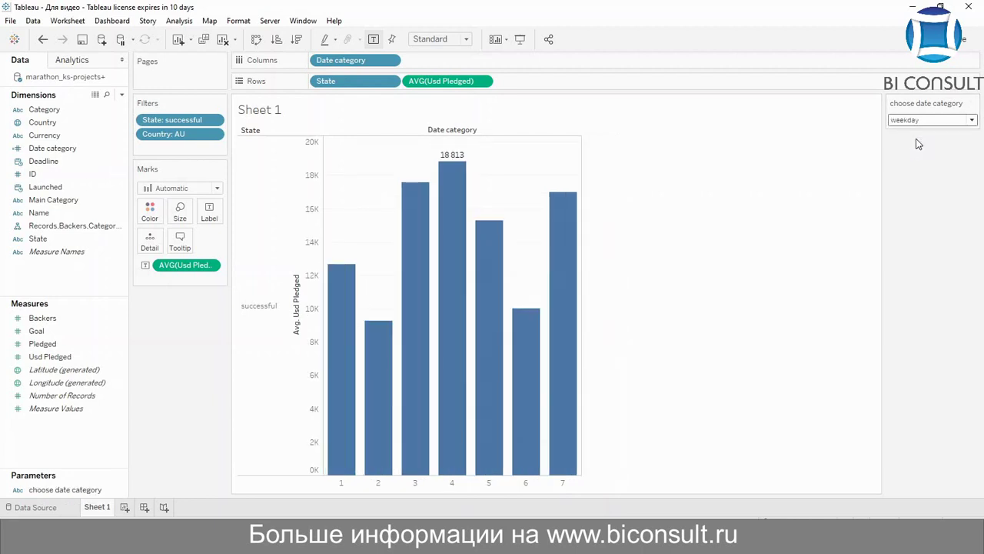
- Switch the choose date category parameter to day, followed by month, and inspect the tallest month bar
left_click(949, 120)
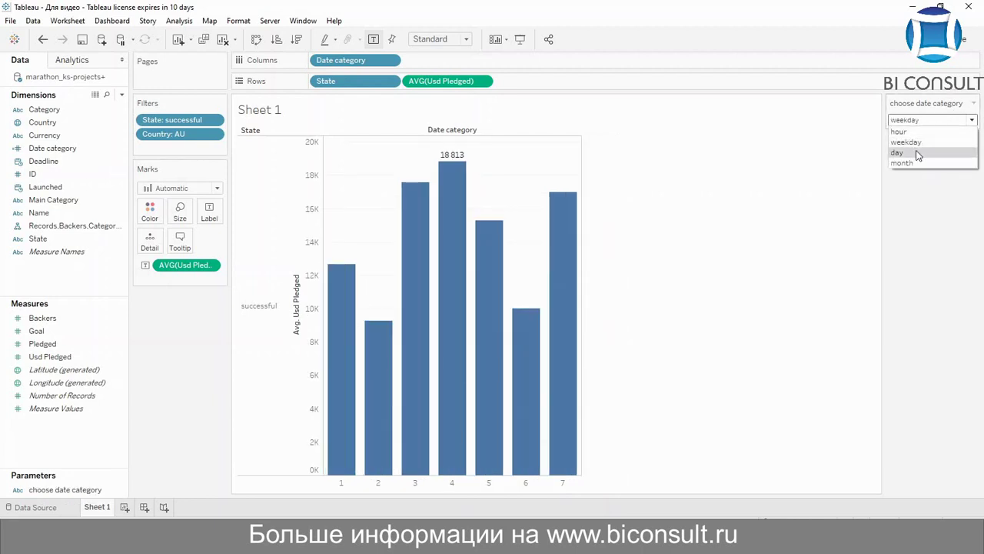
left_click(918, 153)
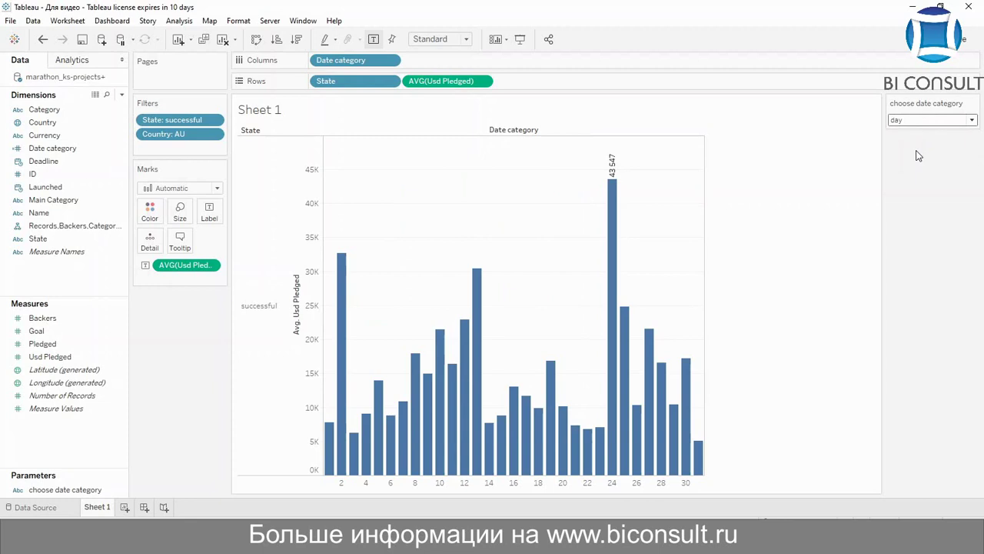
left_click(942, 121)
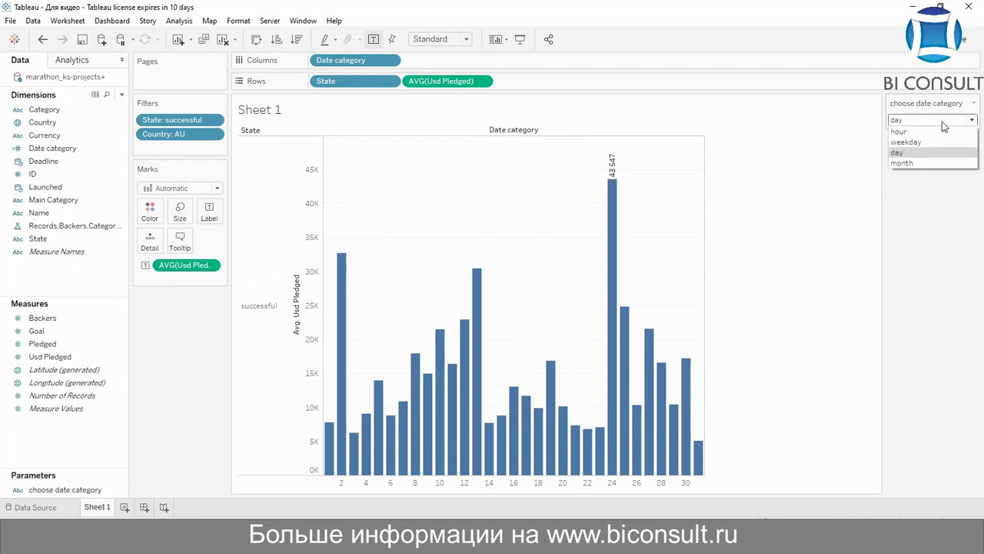
left_click(918, 161)
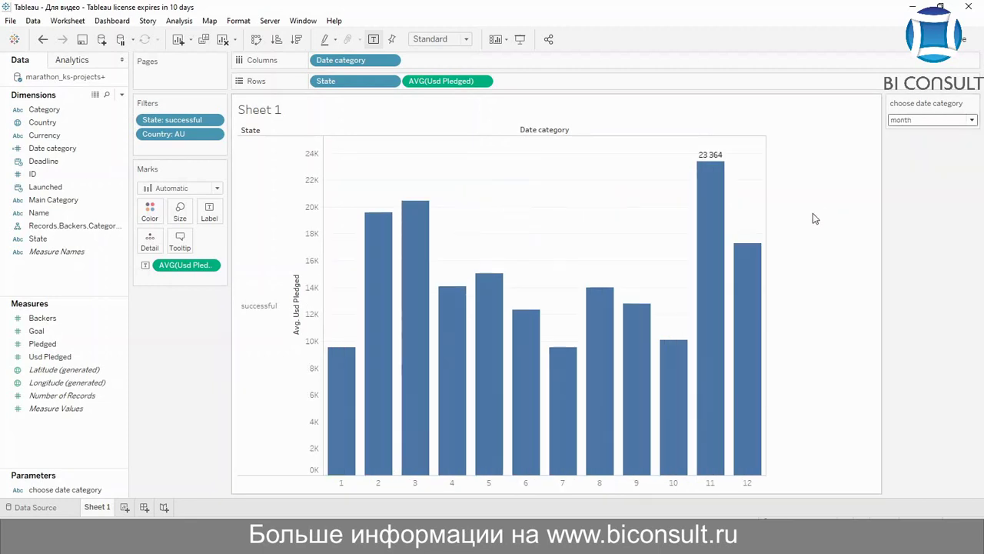
mouse_move(711, 360)
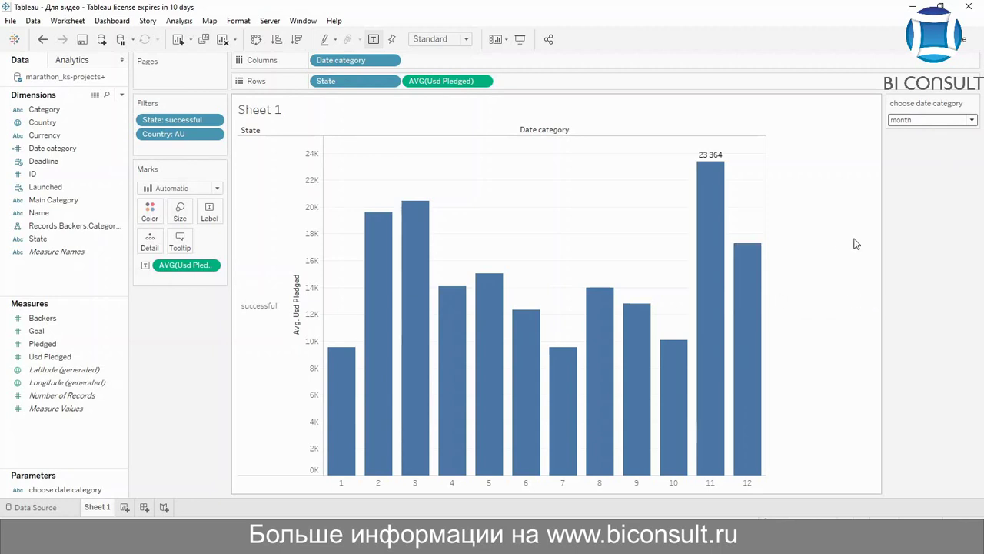
- Add a new worksheet and create a calculated field named "Avg length of the project"
left_click(124, 508)
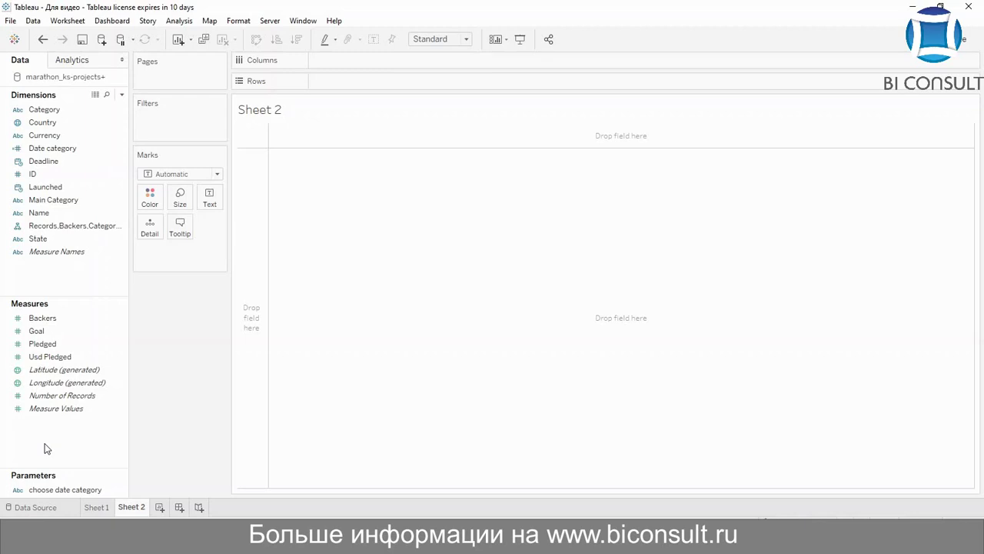
right_click(91, 431)
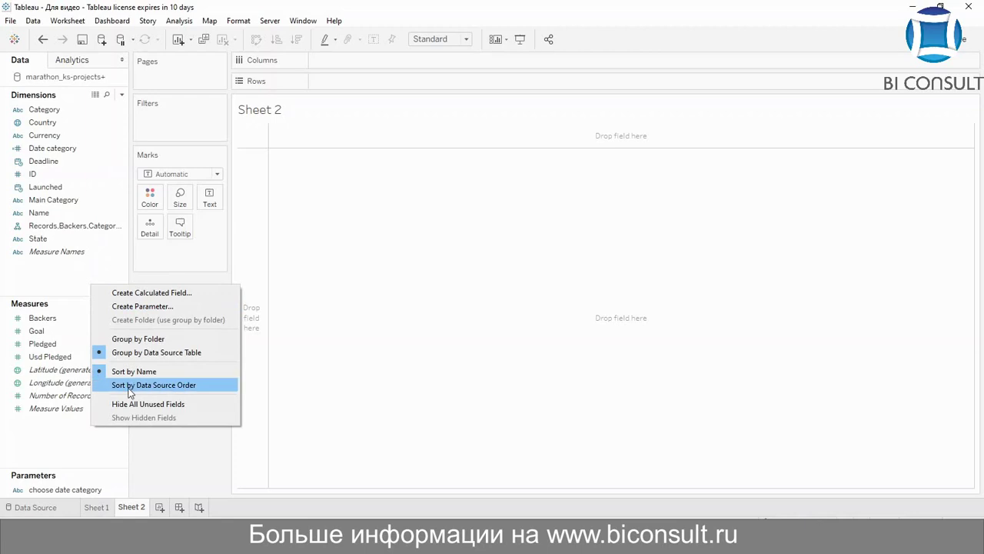
left_click(63, 435)
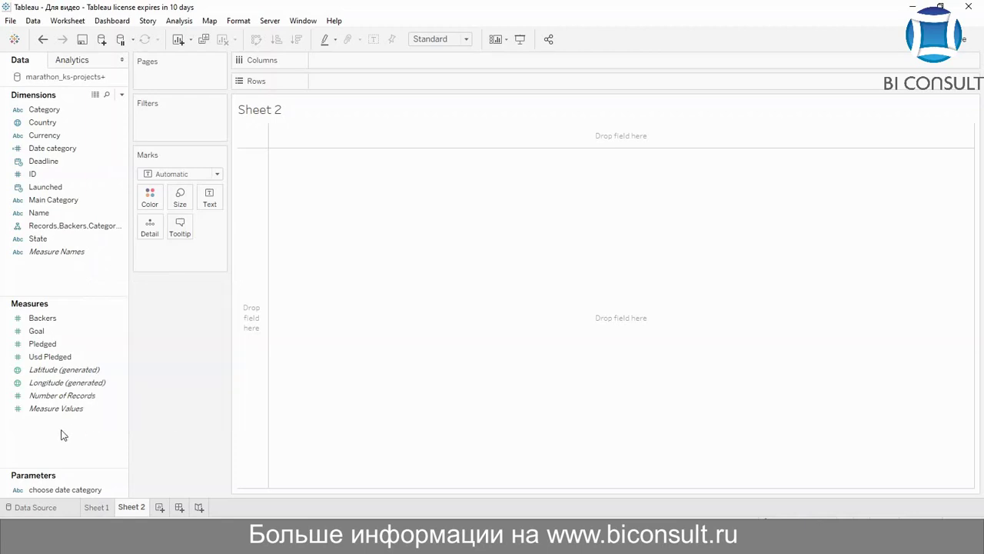
right_click(63, 435)
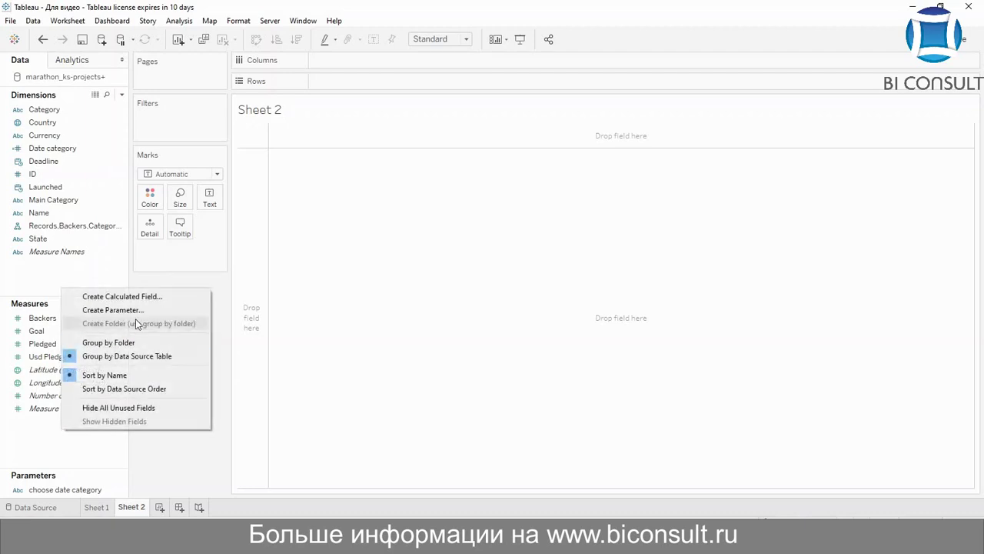
left_click(146, 297)
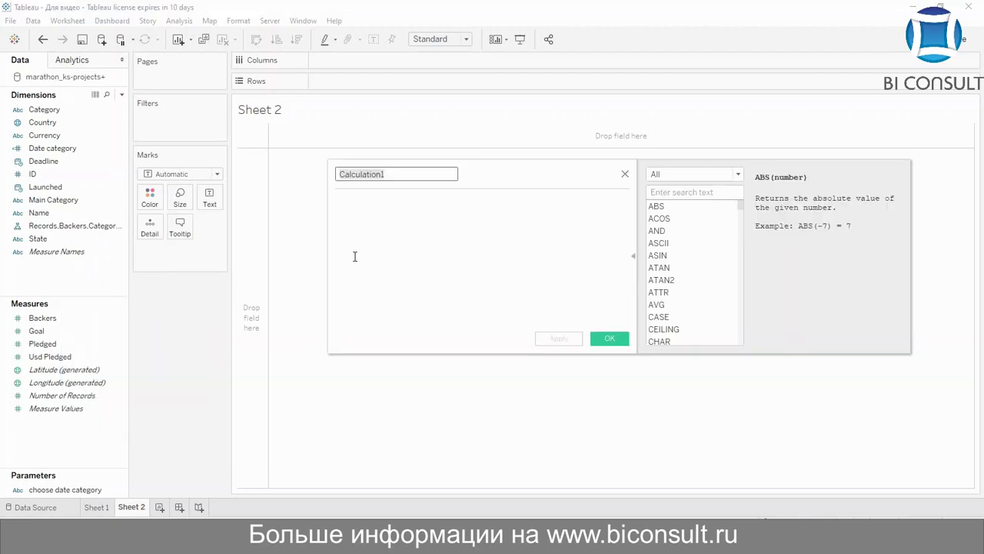
key("BackSpace")
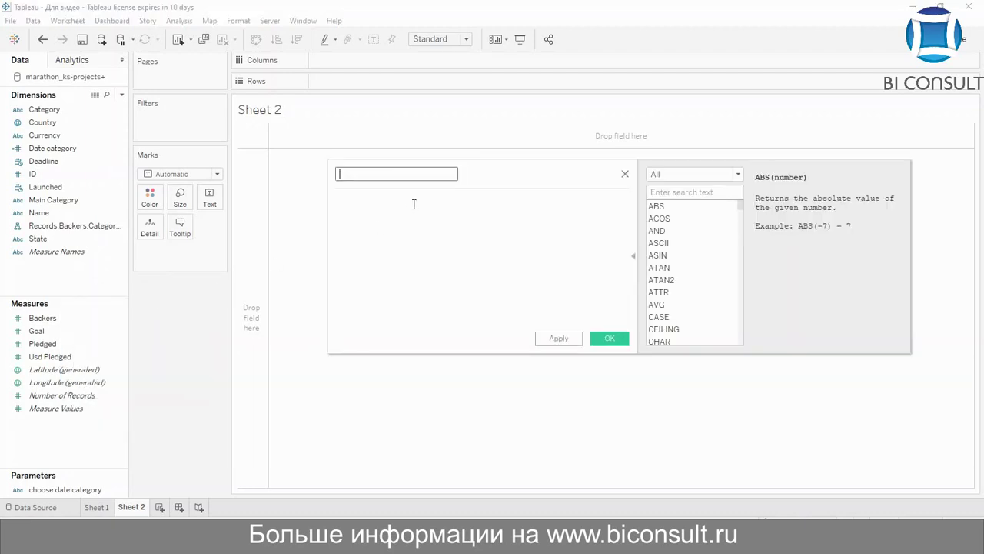
type("Avg length of the project")
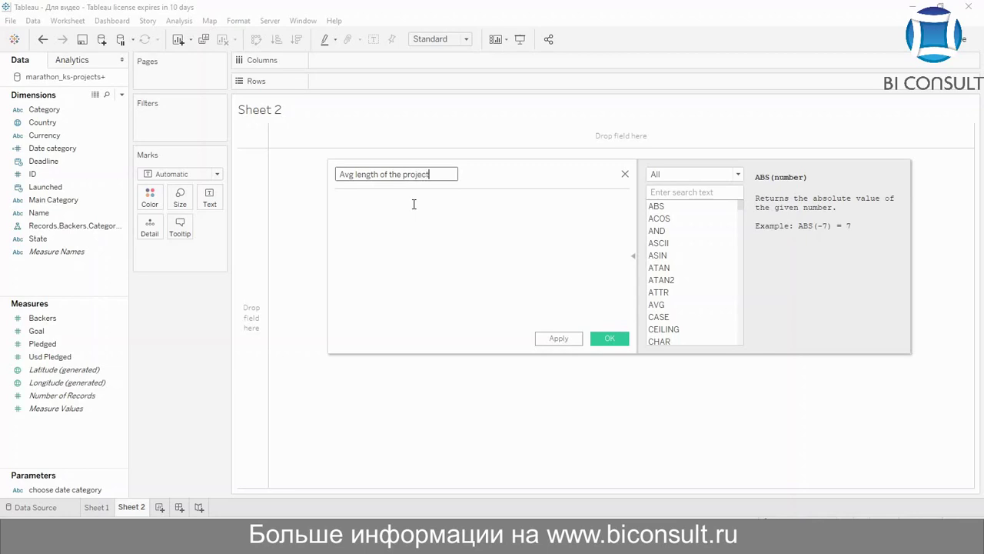
- Begin the calculated field's formula with the AVG function wrapped around a DATEDIFF function
left_click(414, 204)
type("AVG")
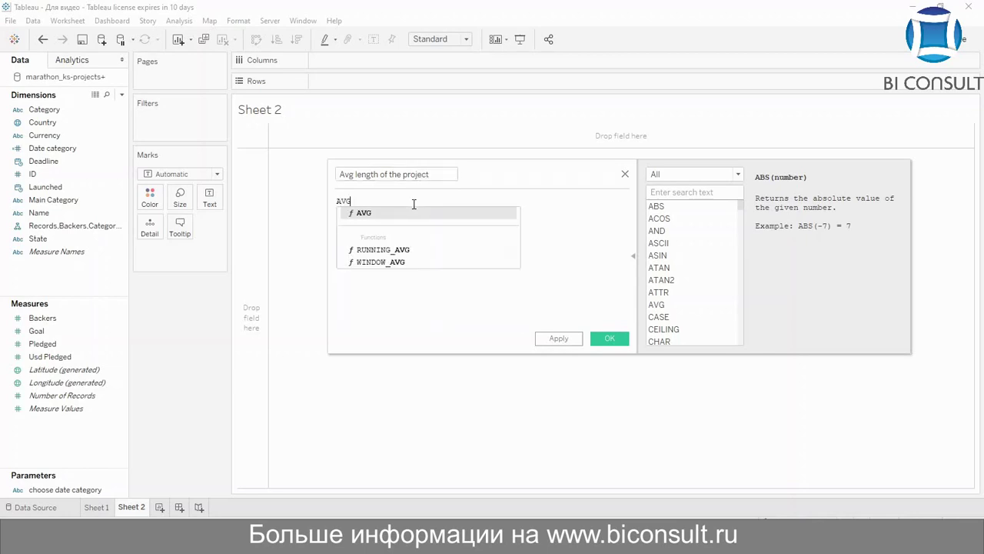
type("(DAT")
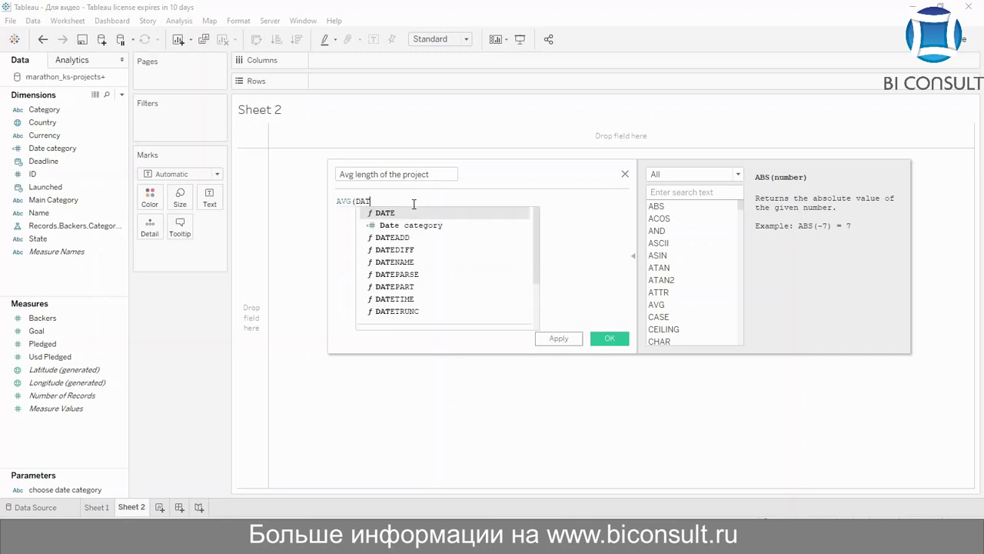
key("Down")
key("Down")
key("Down")
key("Return")
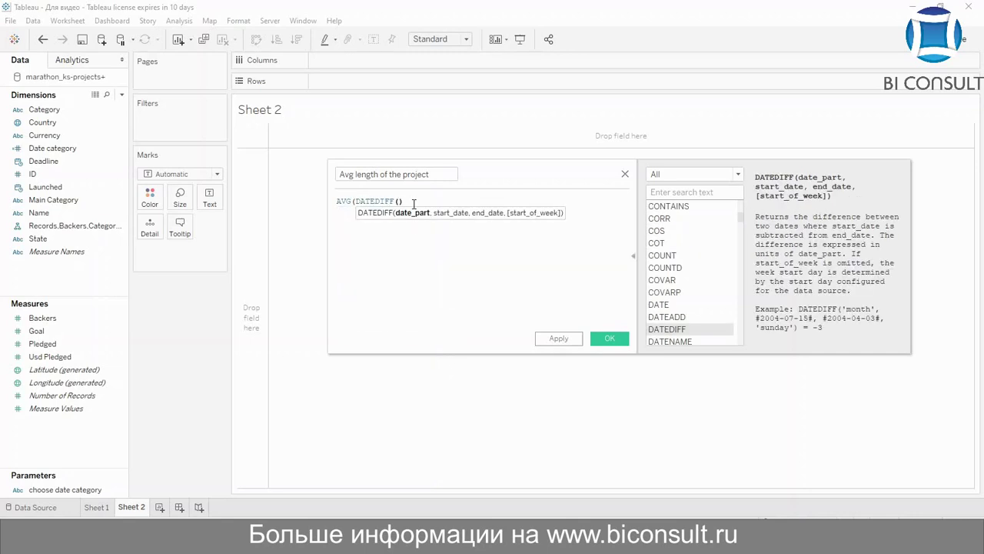
- Set the DATEDIFF function's date part to "day" in the formula
type("''")
type("d")
type("ay")
key("Right")
type(")")
type(", ")
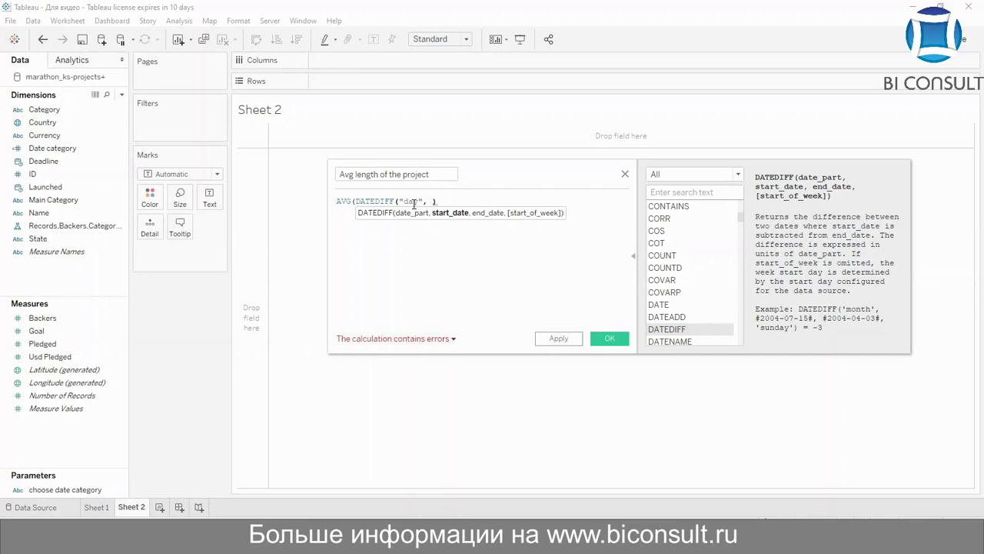
- Complete the DATEDIFF with [Launched] as start date and [Deadline] as end date, and save the calculated field
type("Lau")
key("Return")
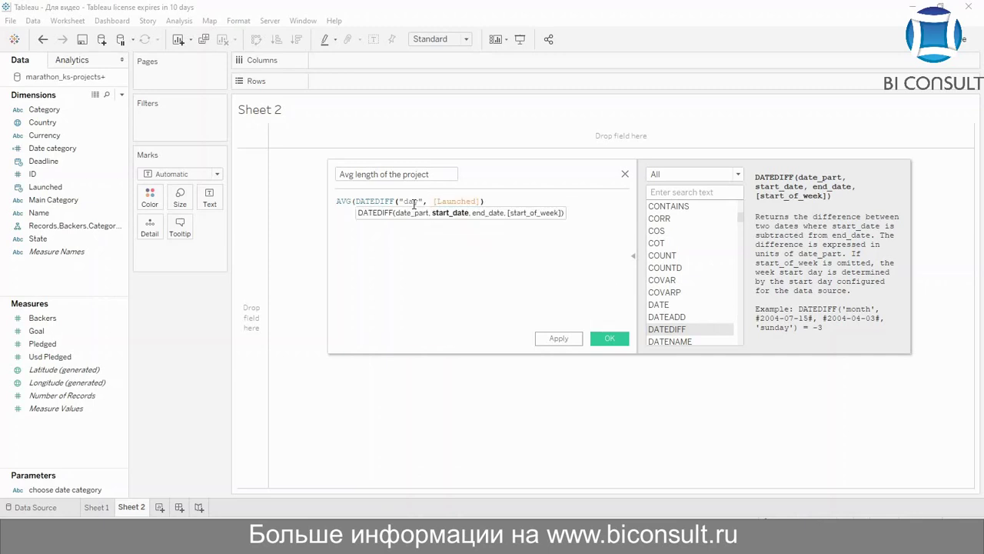
type(",")
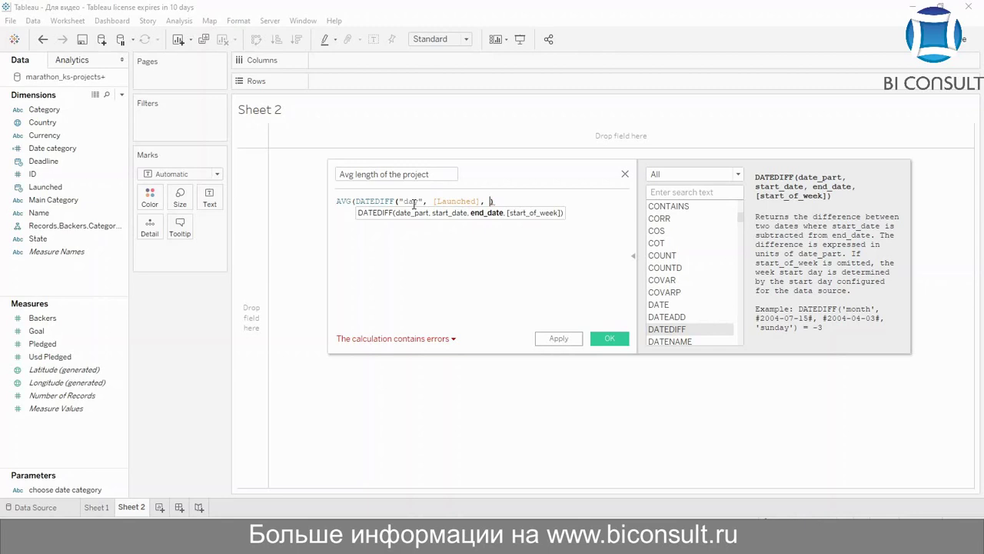
type("De")
key("Return")
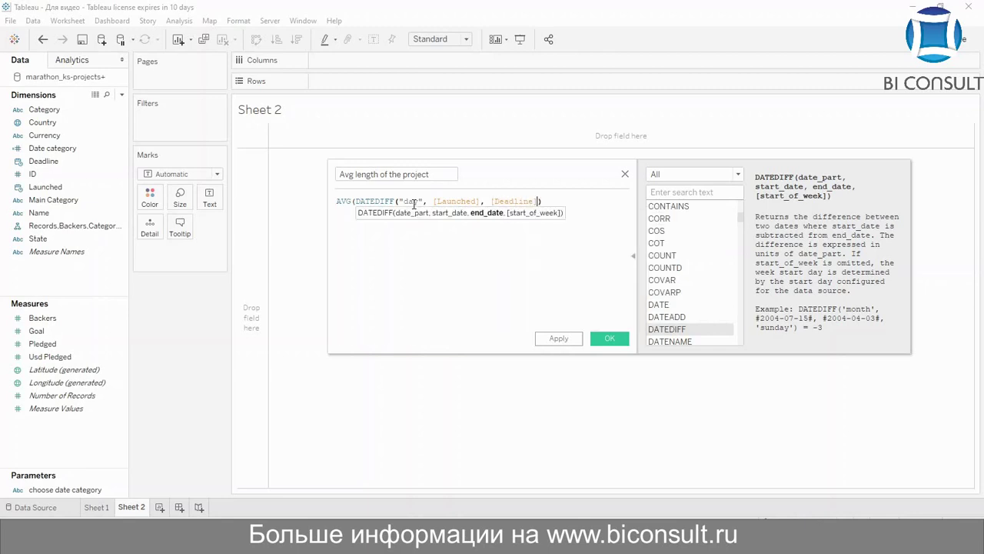
type(")")
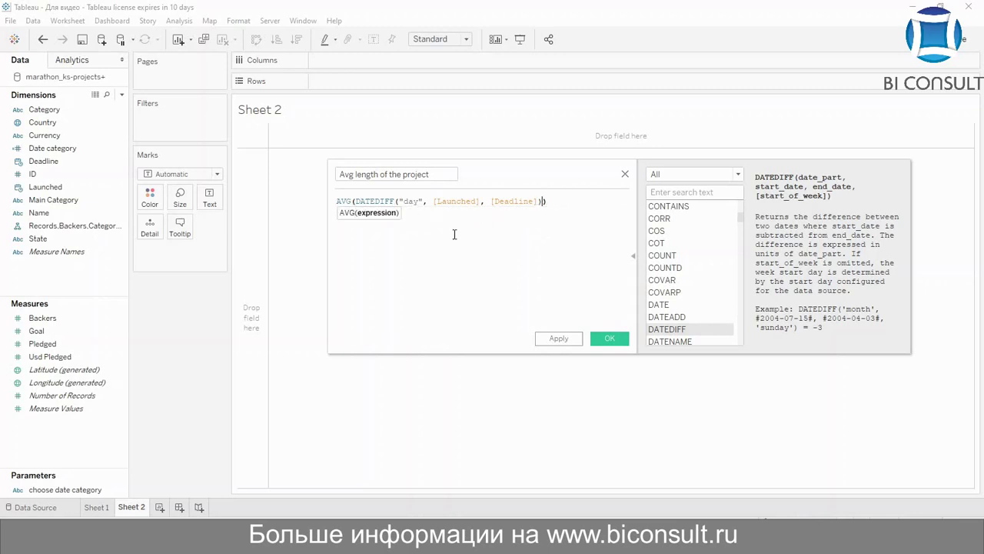
left_click(611, 338)
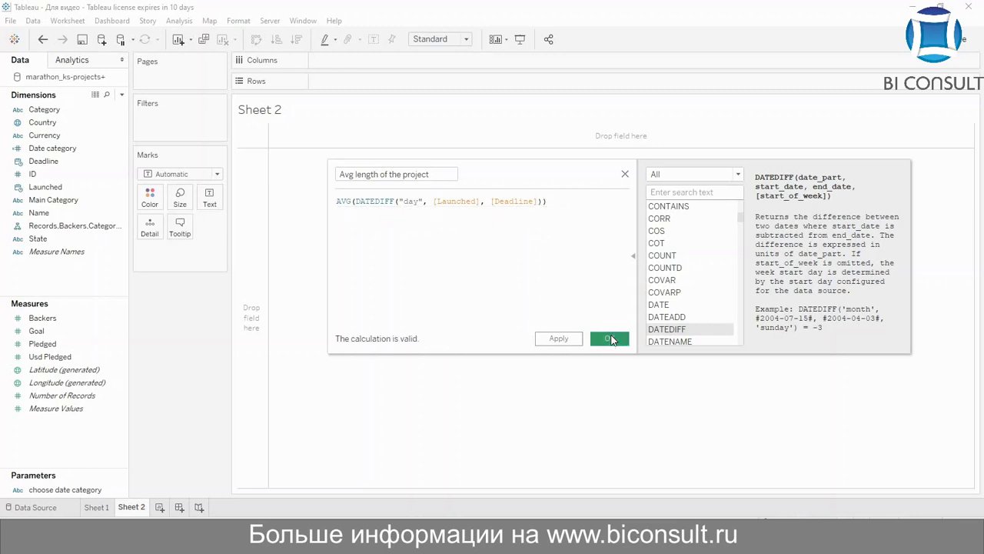
- Create another calculated field named "Avg project sum"
right_click(29, 459)
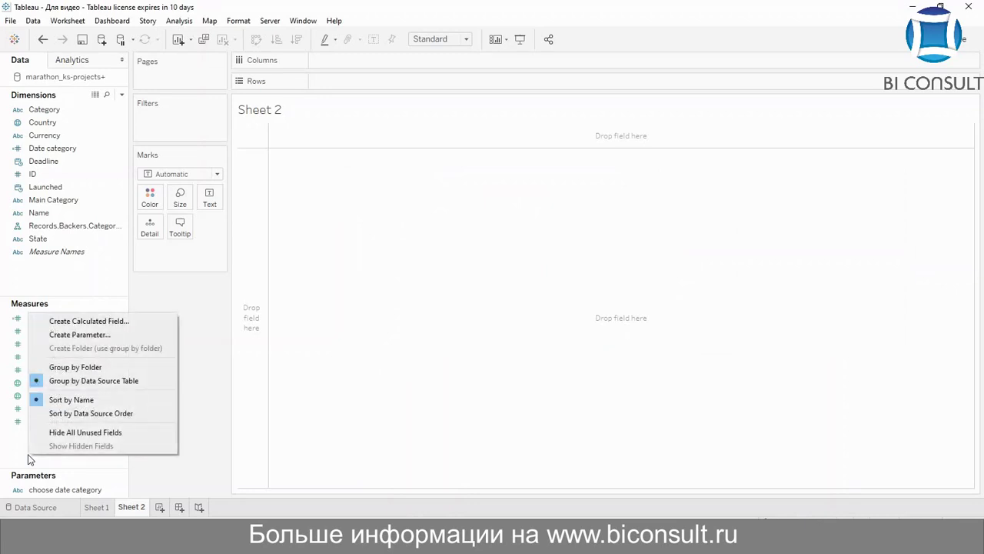
left_click(107, 322)
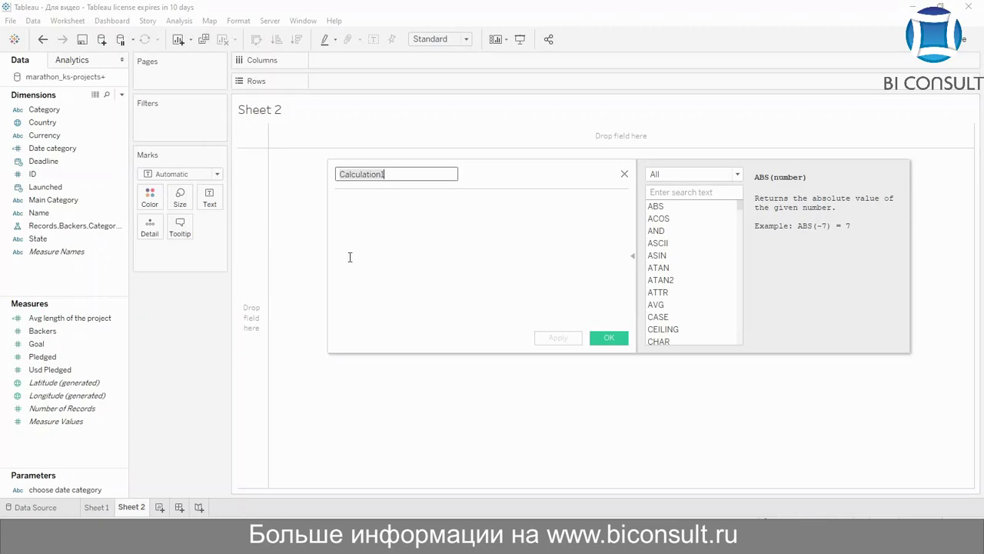
key("BackSpace")
type("Av")
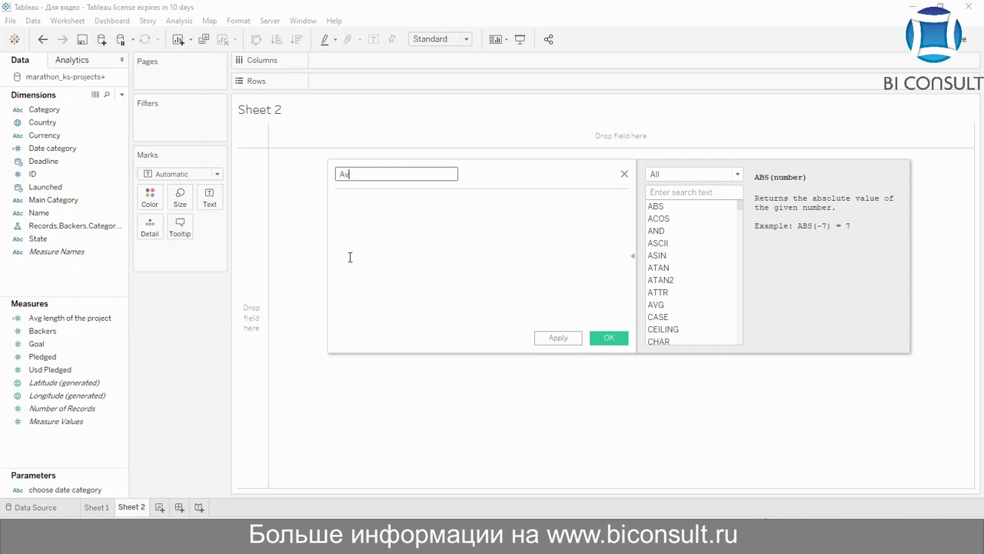
type("g project sum")
left_click(387, 223)
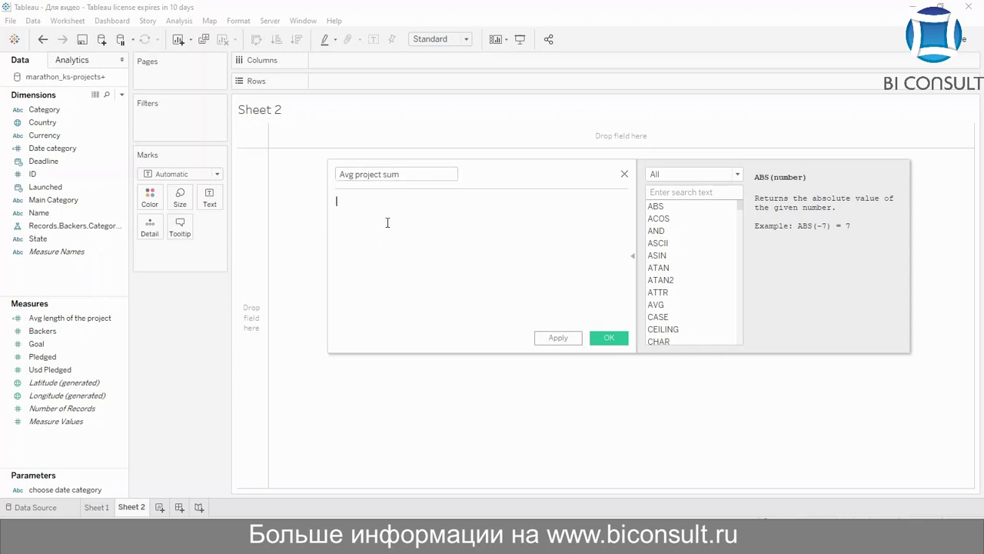
type("AVG")
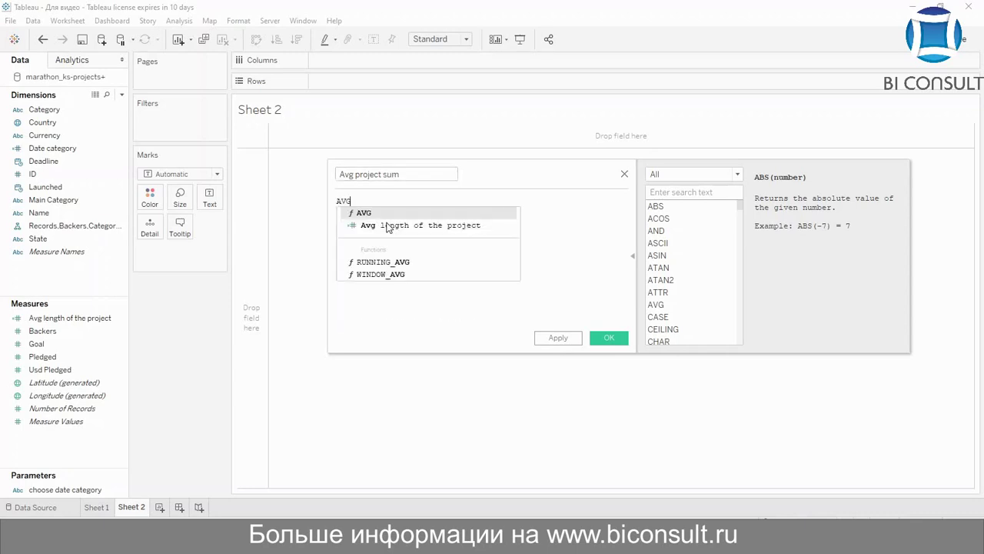
type("(")
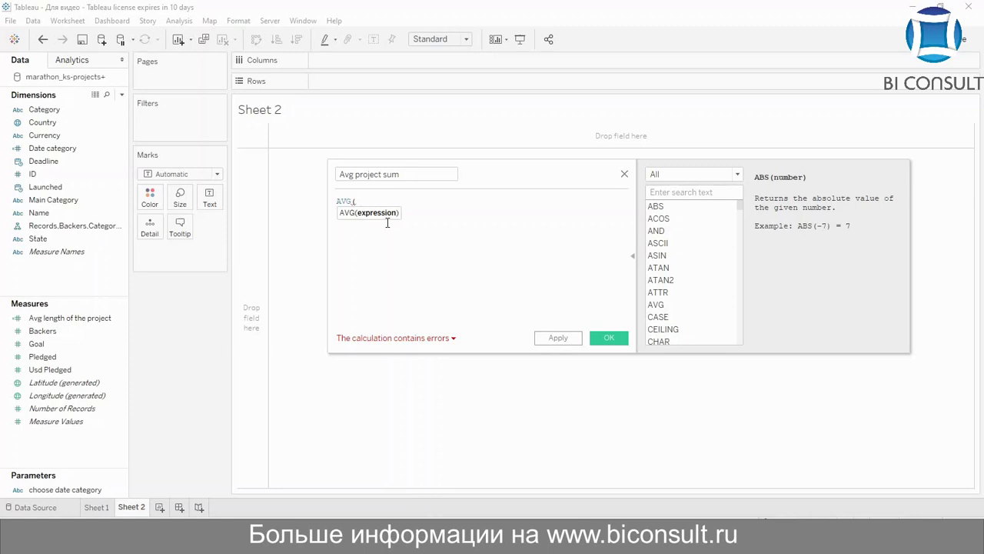
key("BackSpace")
key("BackSpace")
key("BackSpace")
key("BackSpace")
- Enter the formula SUM([Usd Pledged])/SUM([Number of Records]) and save the calculated field
type("SUM(")
type("US")
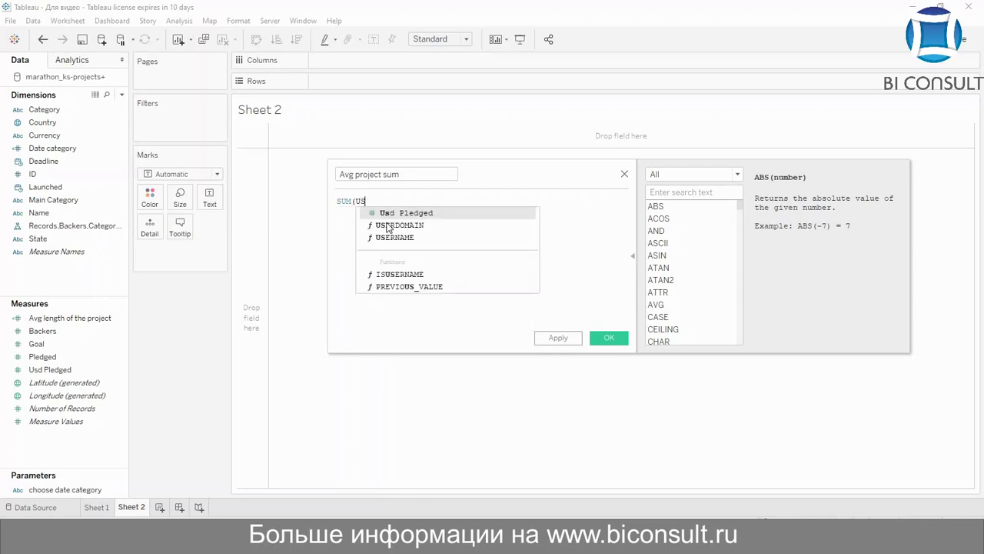
key("Return")
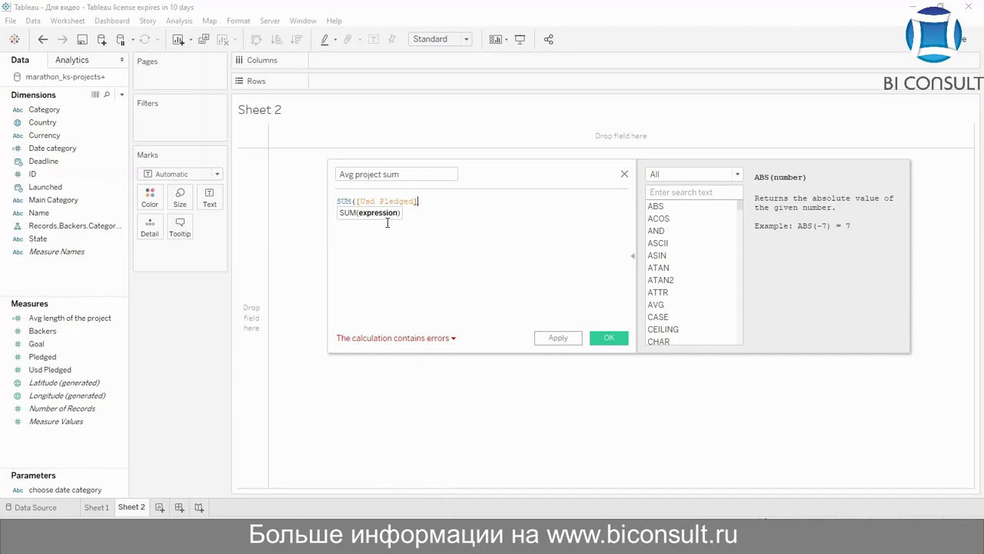
type(")/")
type("SUM(nu")
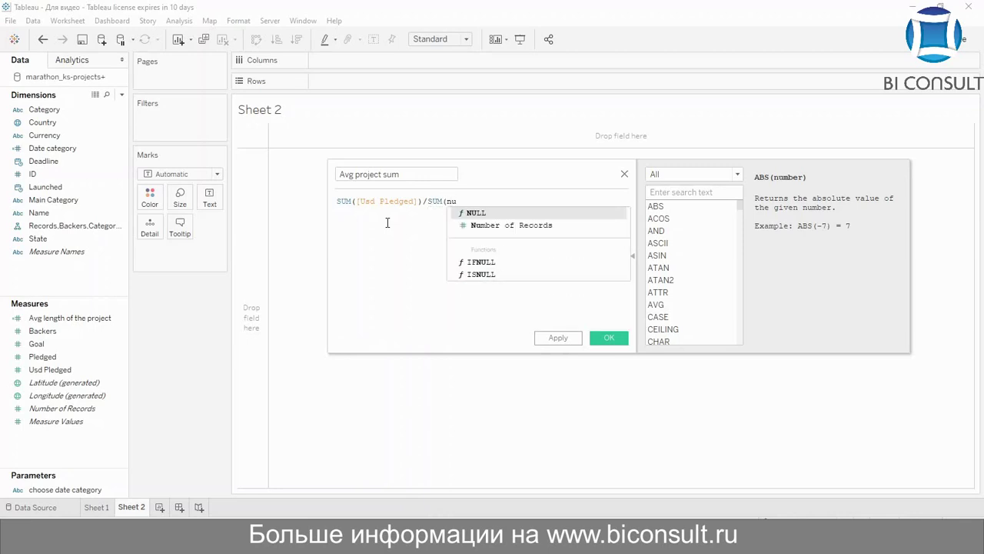
key("Down")
key("Return")
type(")")
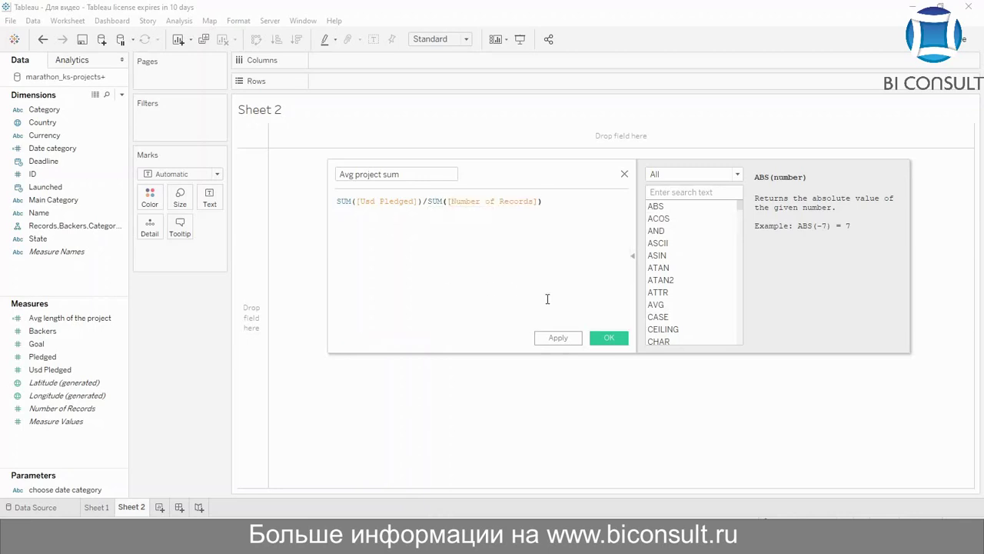
left_click(600, 343)
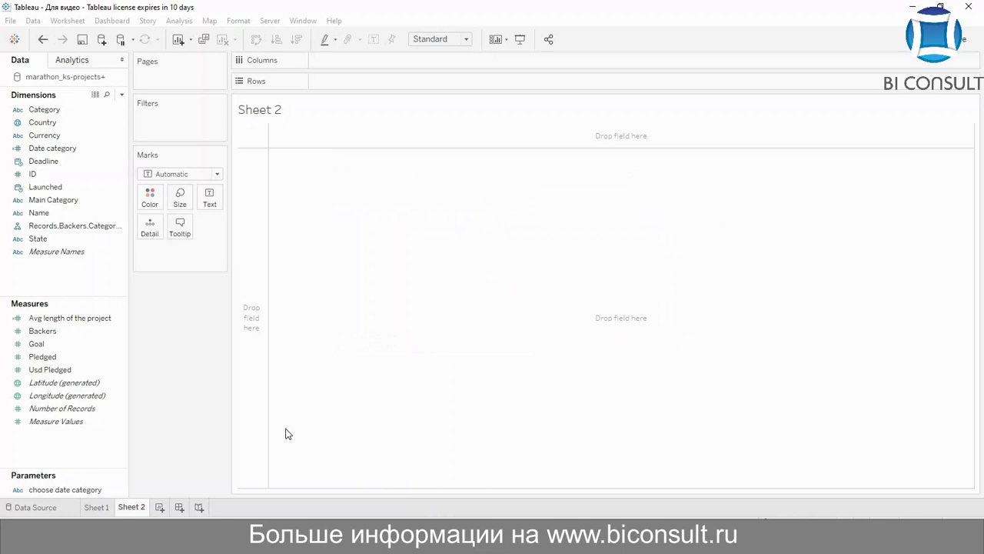
- Create another calculated field named "Avg sum per sponsor"
left_click(59, 460)
right_click(60, 460)
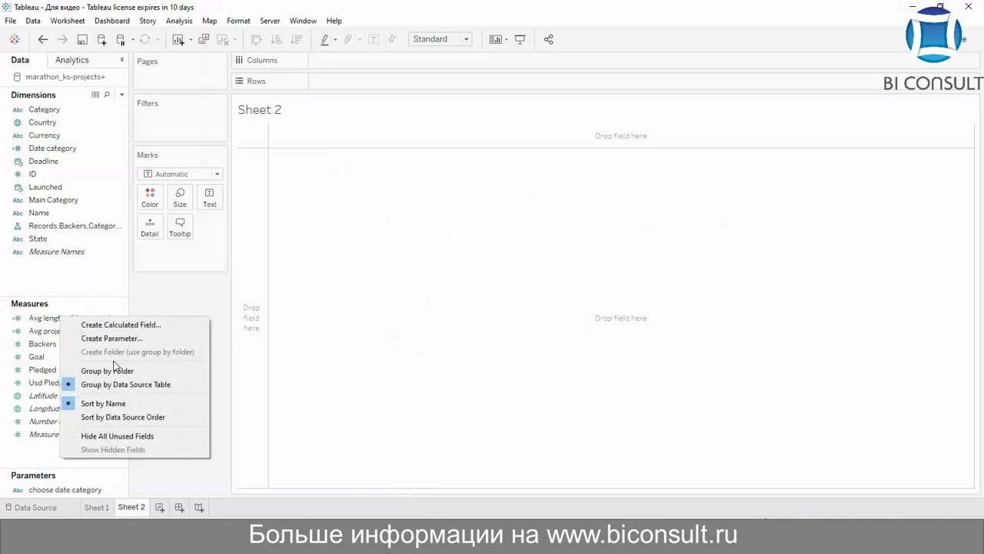
left_click(140, 321)
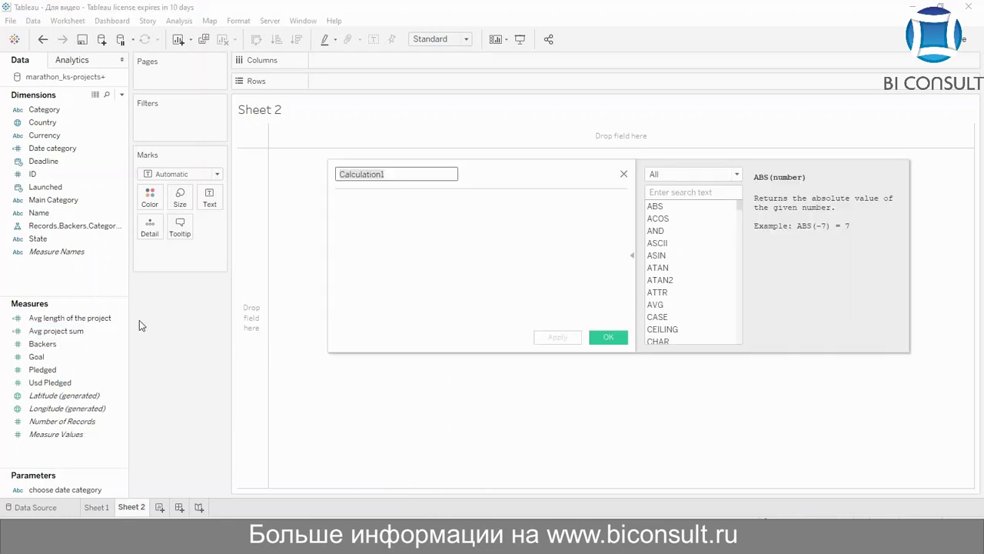
key("BackSpace")
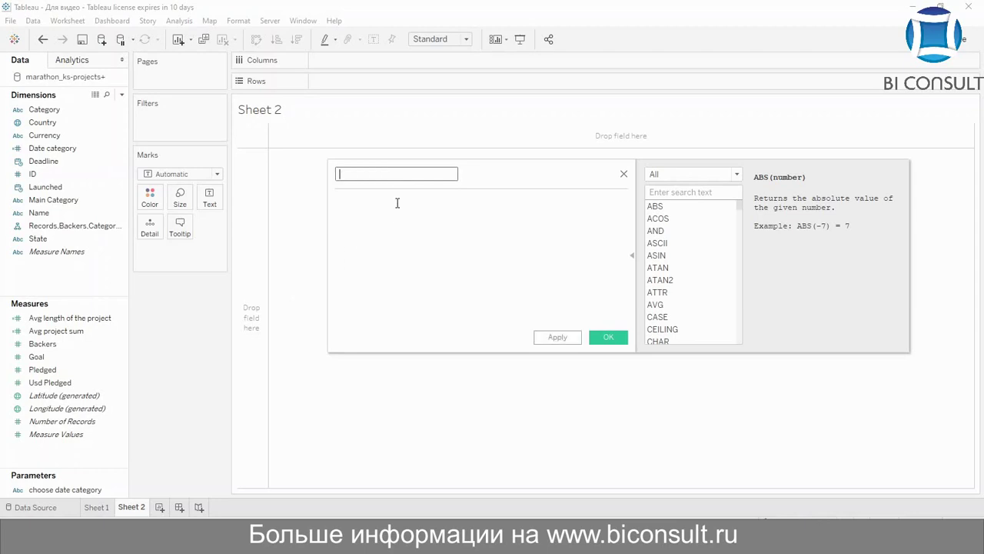
type("Avg sum per sponsor")
key("Tab")
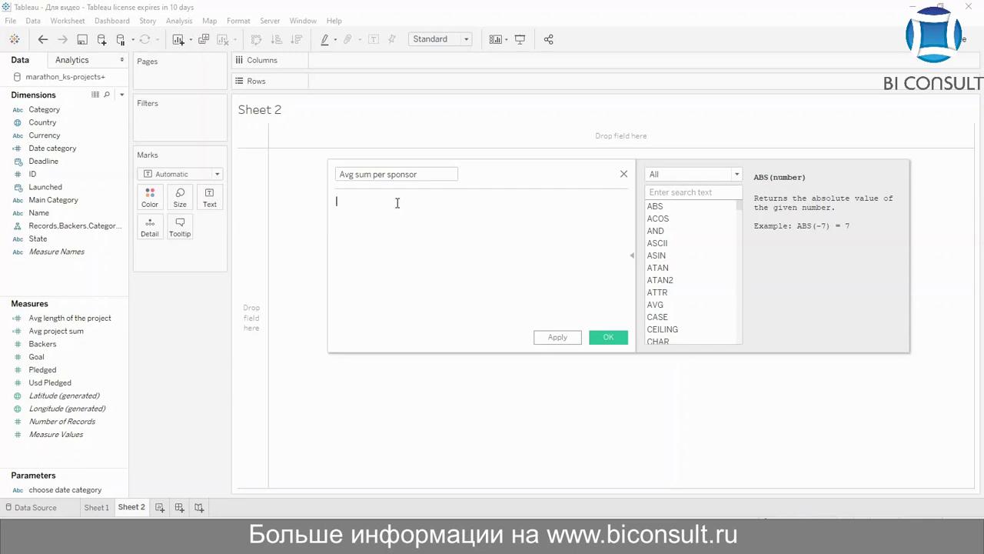
- Begin the sponsor formula with SUM([Usd Pledged])
type("A")
key("BackSpace")
type("SUM")
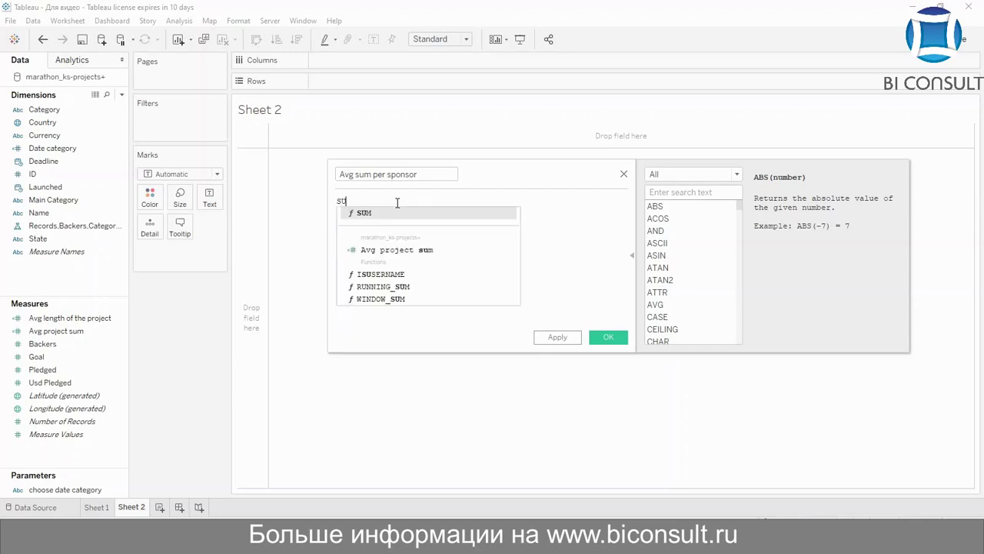
key("Return")
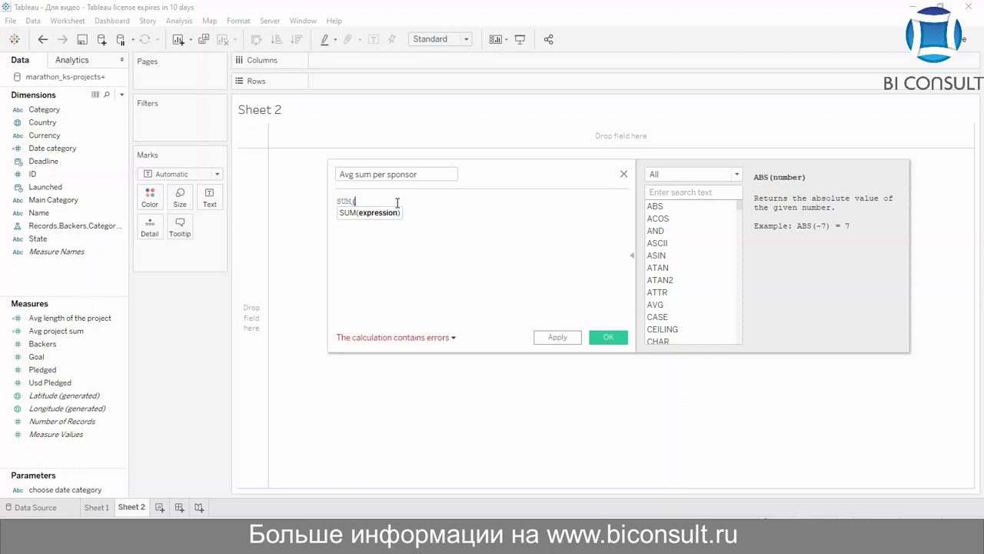
type("USp")
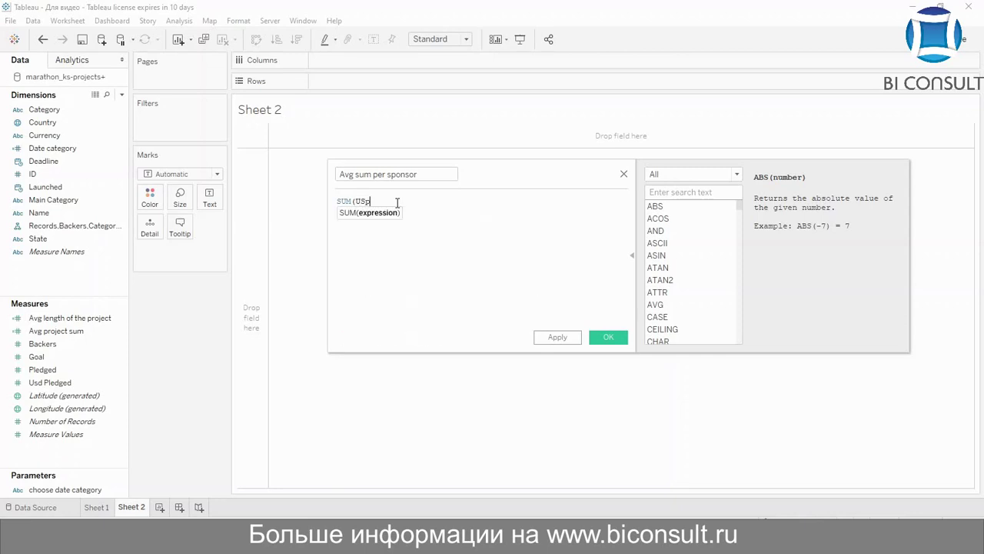
key("BackSpace")
key("Return")
type(")")
key("BackSpace")
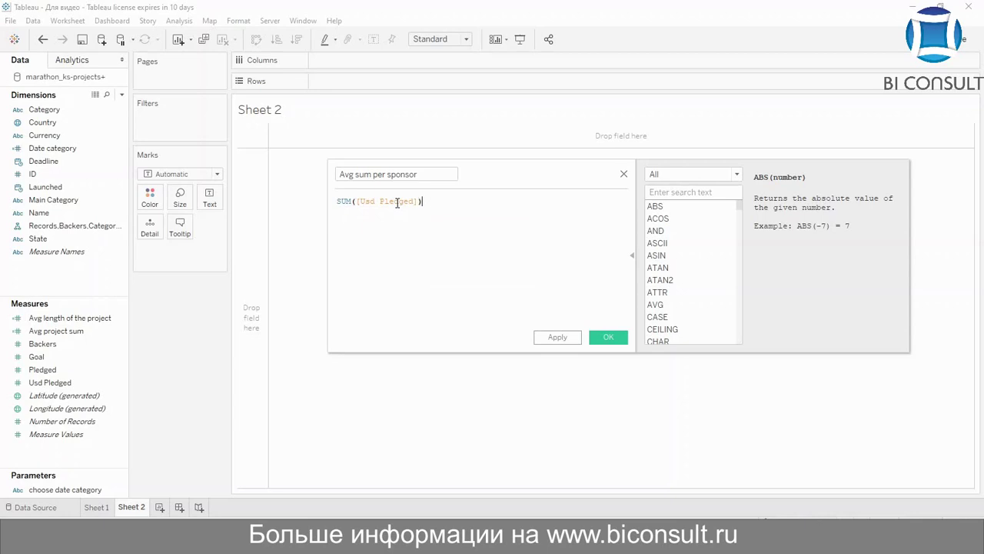
key("BackSpace")
- Divide the pledged sum by SUM([Backers]) and save the calculated field
type("/S")
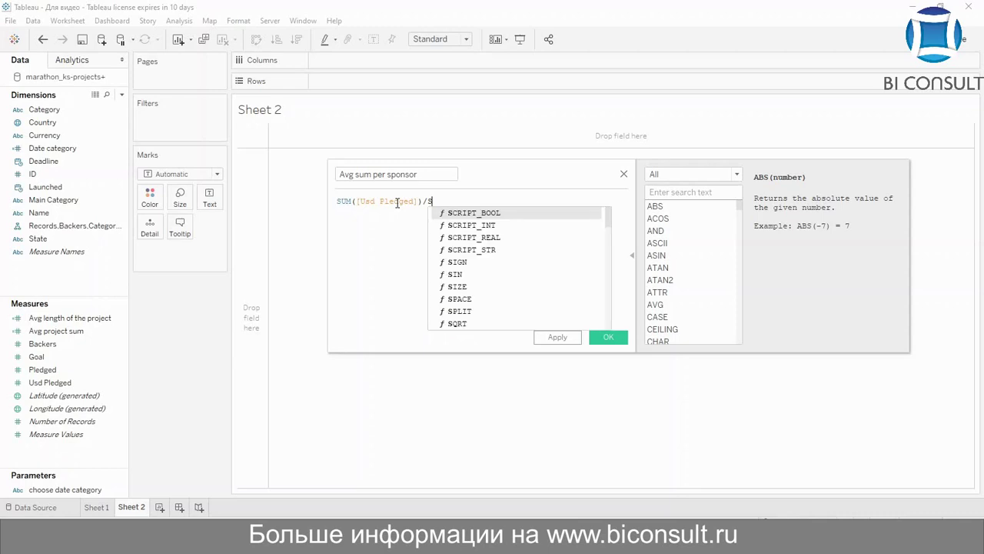
type("UM(")
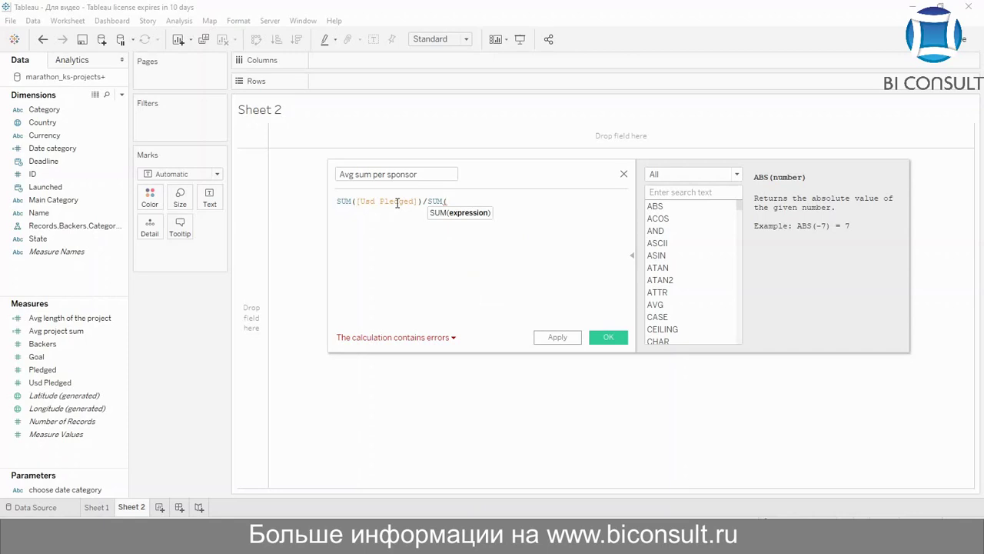
type("Backers")
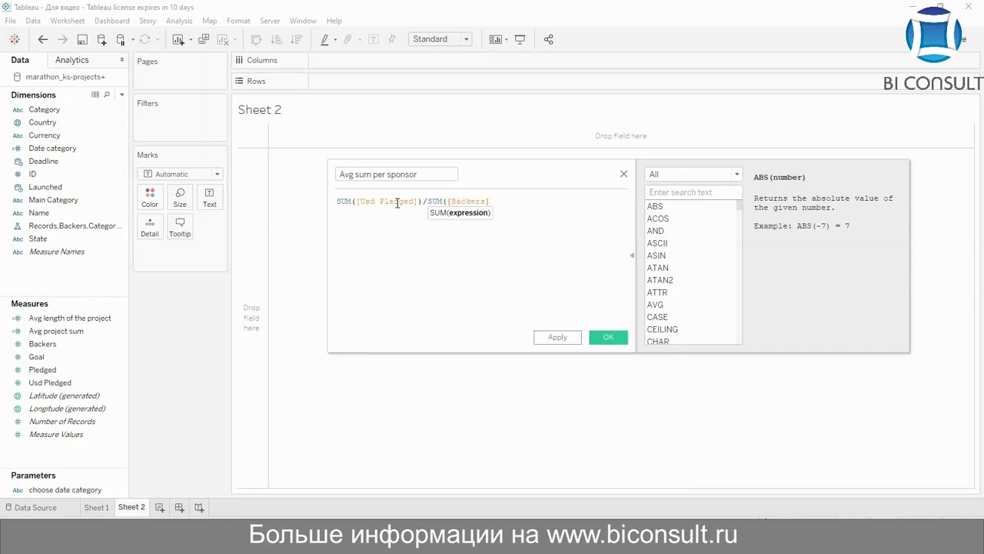
type(")")
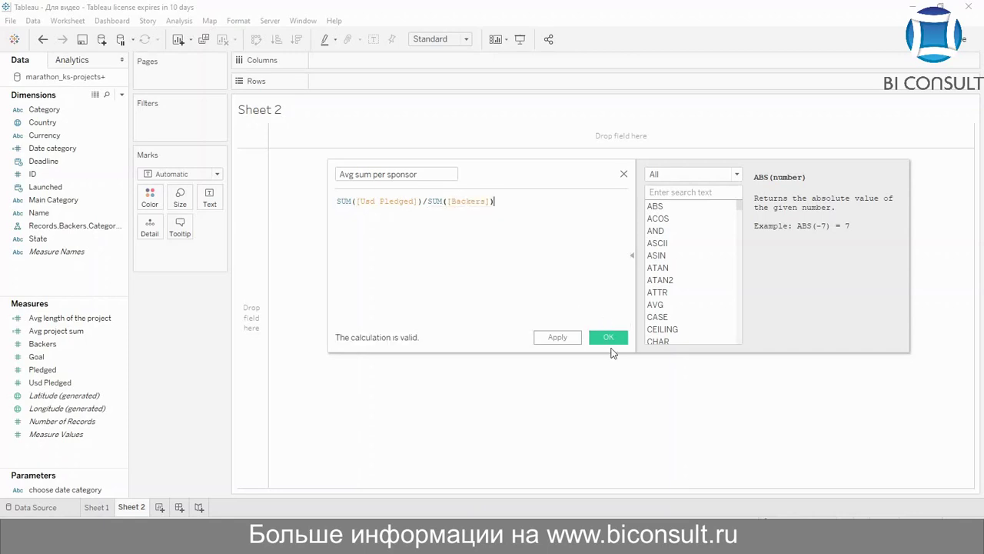
left_click(607, 340)
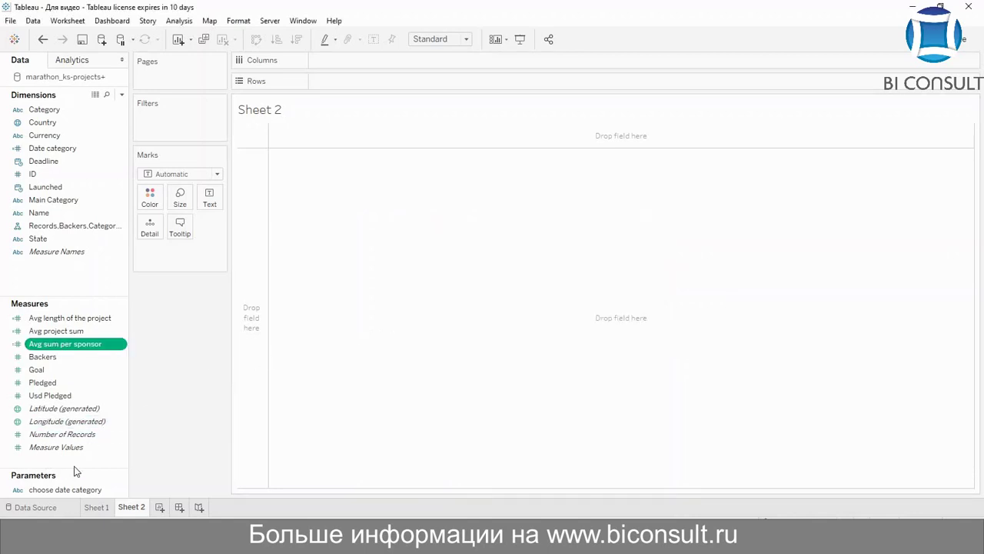
left_click(584, 398)
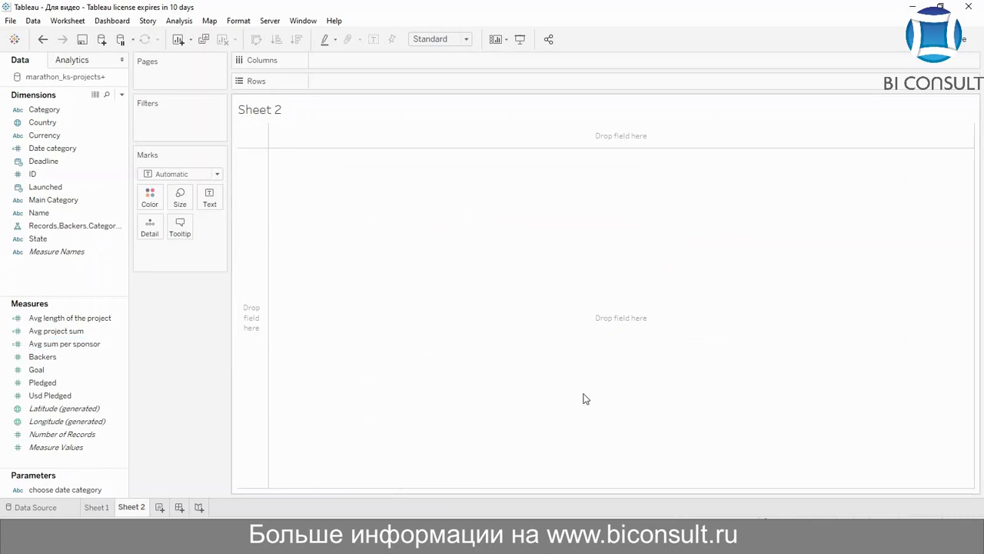
right_click(86, 471)
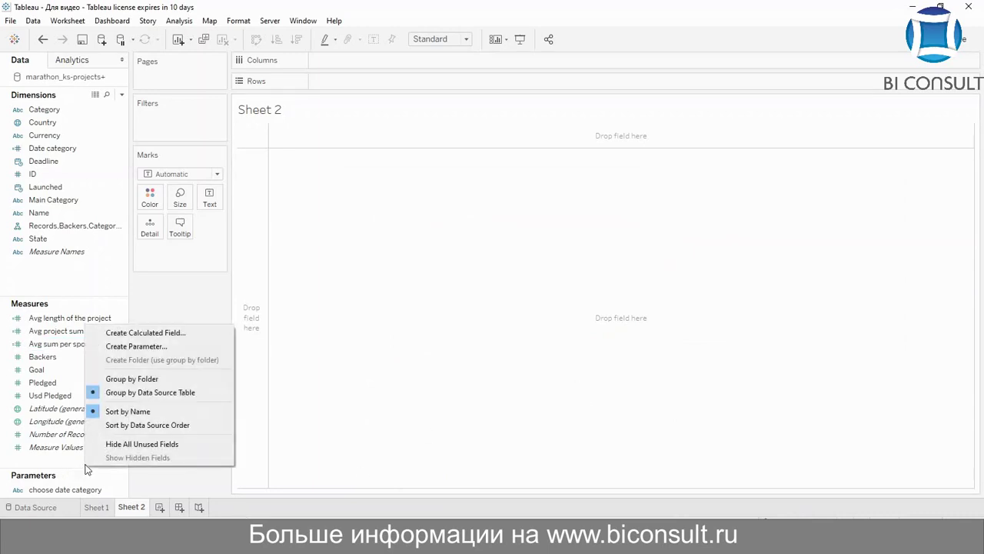
left_click(172, 335)
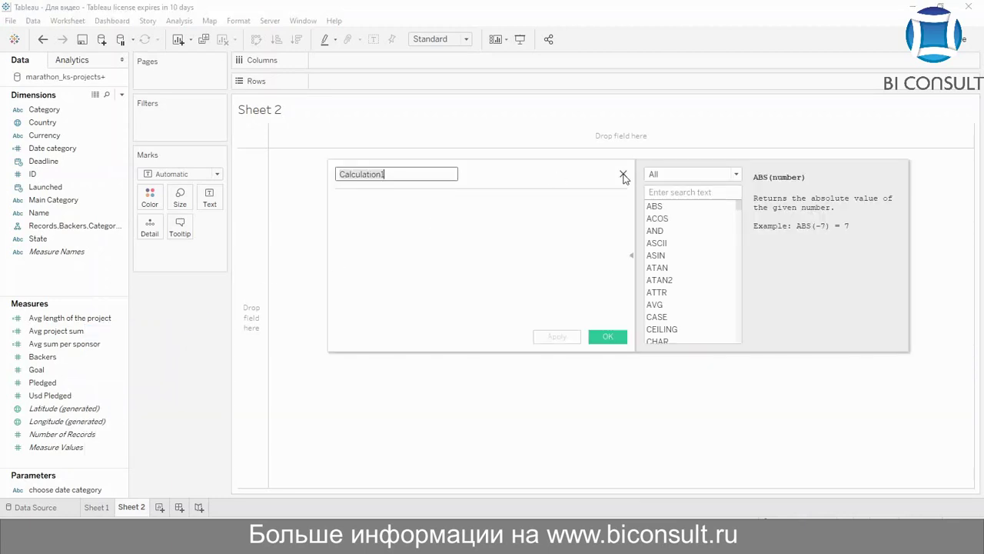
left_click(623, 174)
- Create a new parameter named "Project features"
right_click(56, 467)
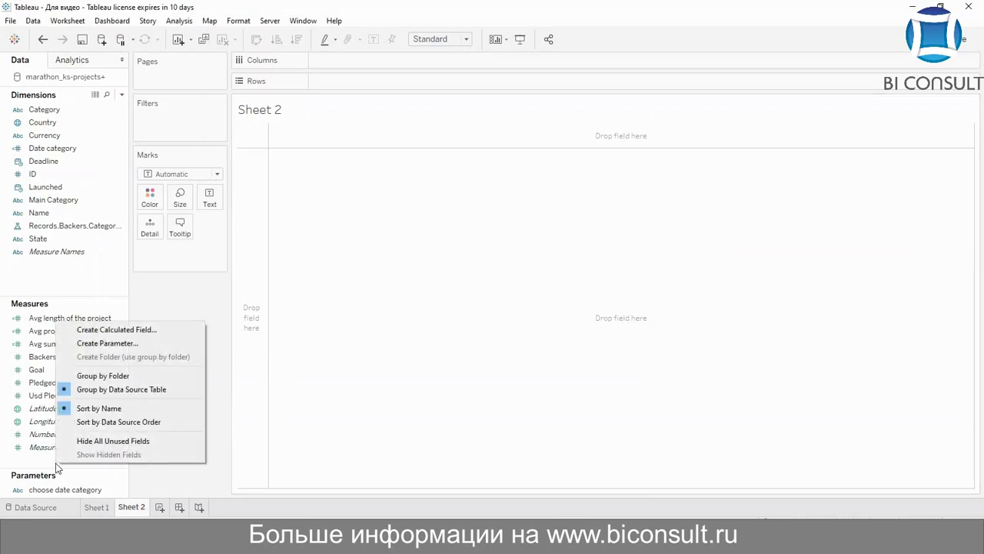
left_click(134, 344)
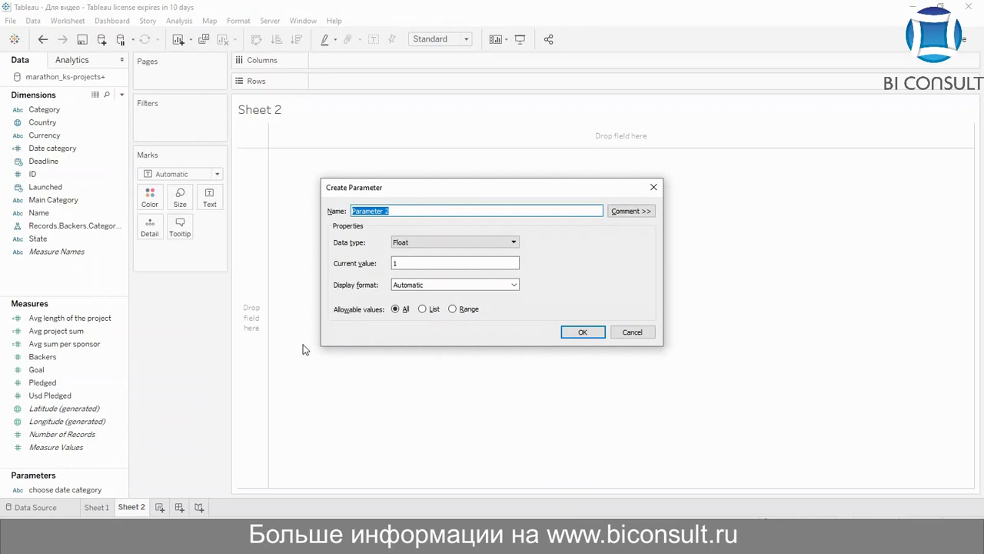
key("BackSpace")
type("Project char")
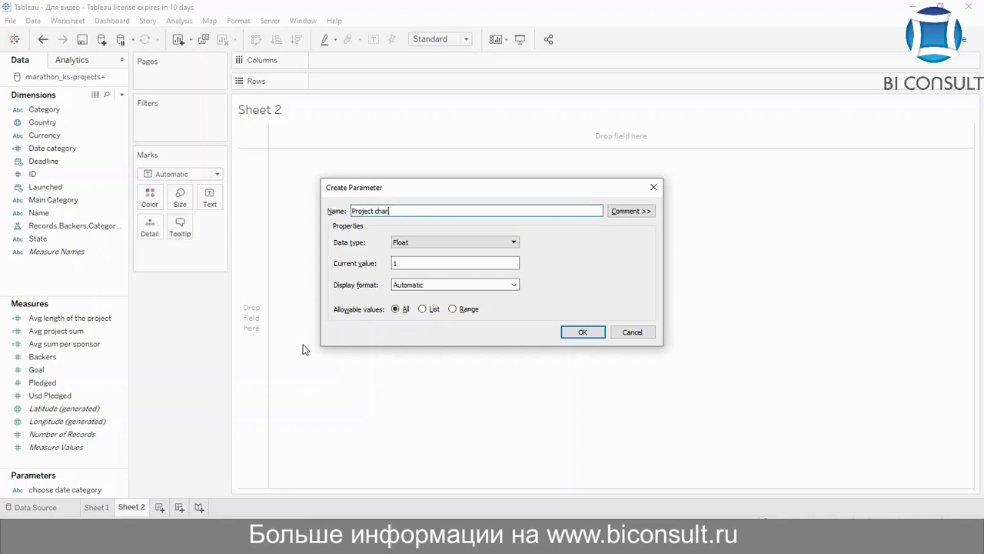
type("asteri")
key("BackSpace")
key("BackSpace")
key("BackSpace")
key("BackSpace")
key("BackSpace")
key("BackSpace")
key("BackSpace")
key("BackSpace")
key("BackSpace")
type("features")
- Set the parameter's data type to String and restrict its allowable values to a list
left_click(446, 242)
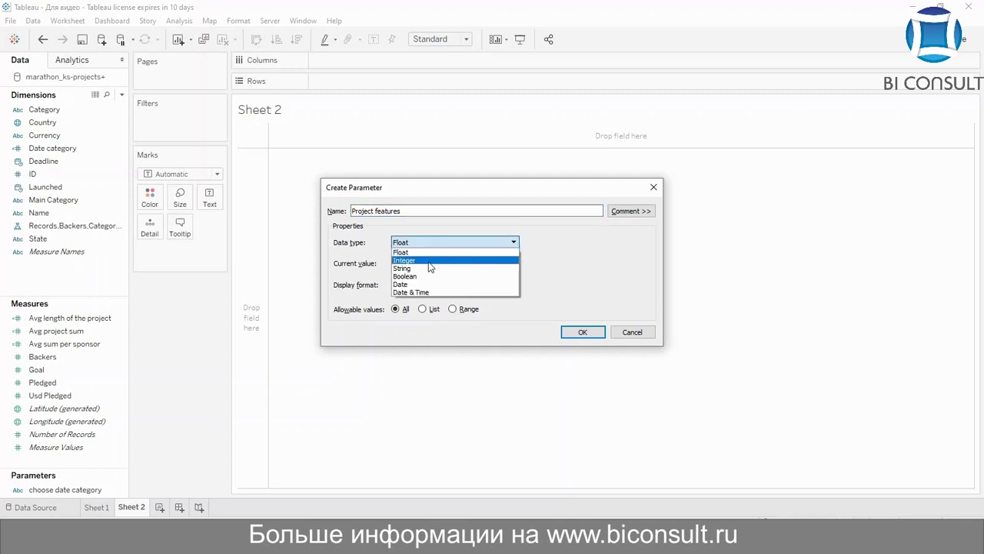
left_click(430, 270)
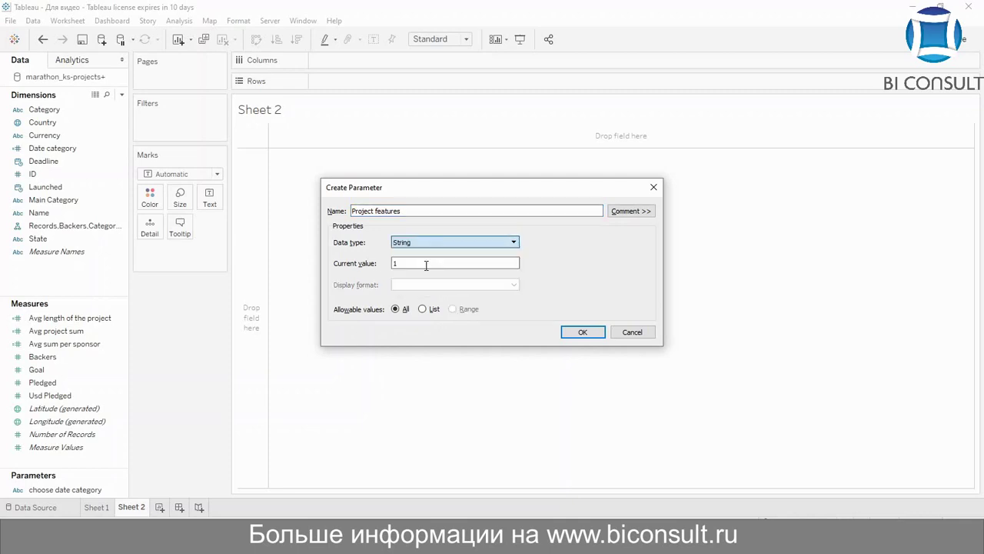
left_click(424, 309)
- Add the list values "Avg length", "Avg project sum" and "Avg sponsor" to the parameter
left_click(358, 361)
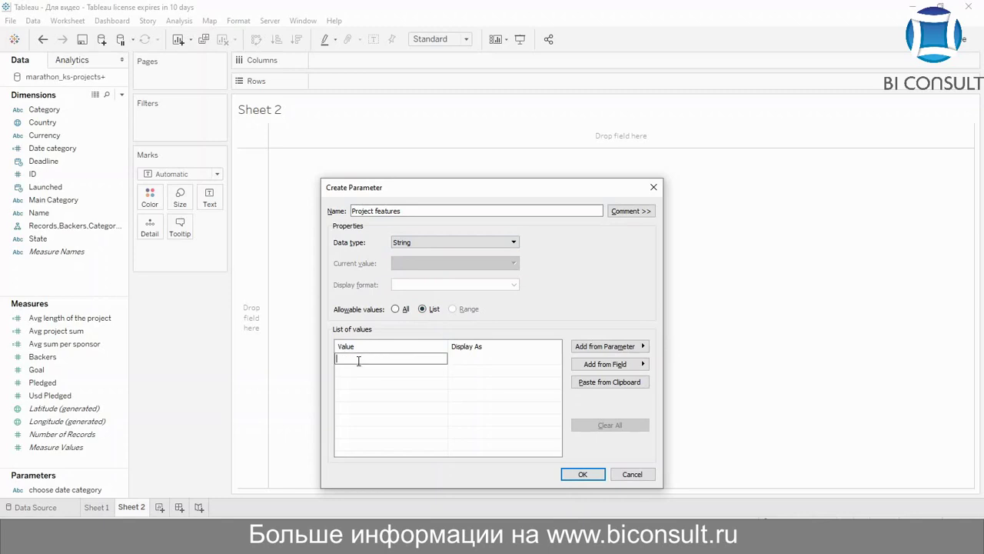
type("Avg length")
key("Return")
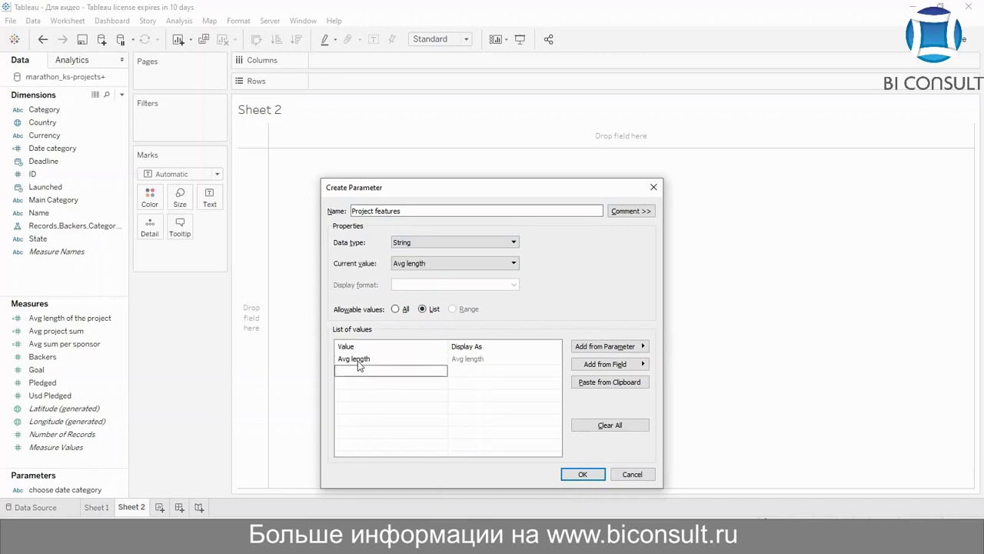
type("Avg project sum")
key("Return")
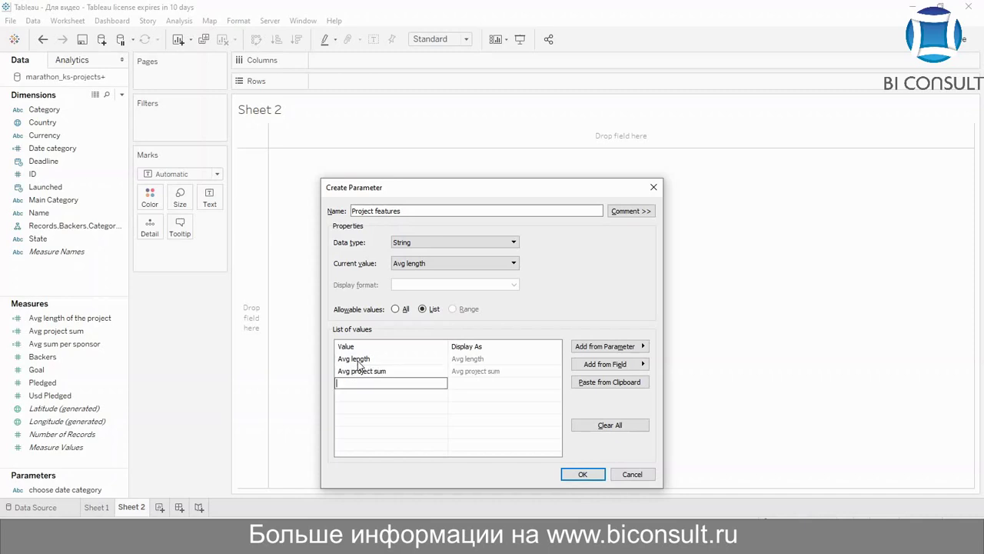
type("Avg sponsor")
- Shorten the second list value to "Avg project"
left_click(372, 371)
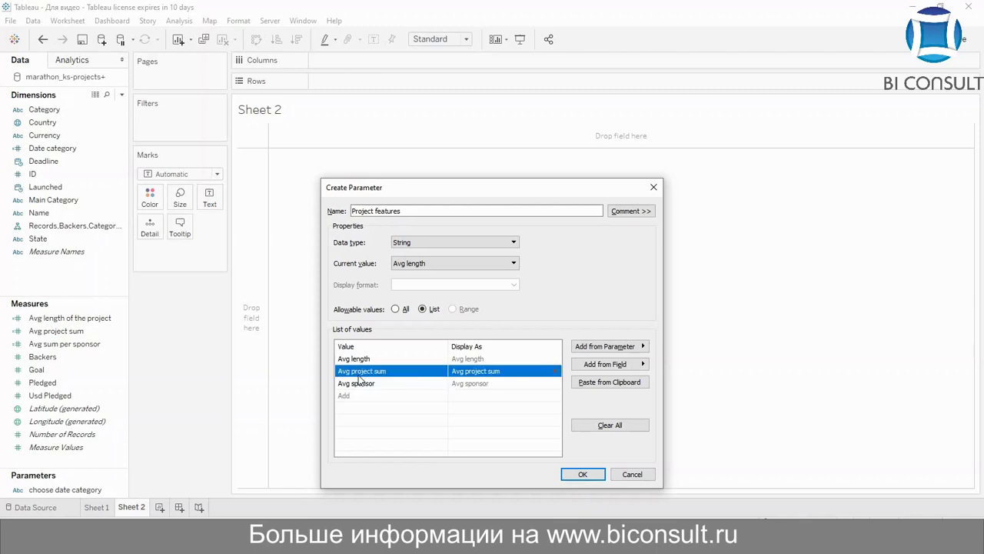
left_click(404, 370)
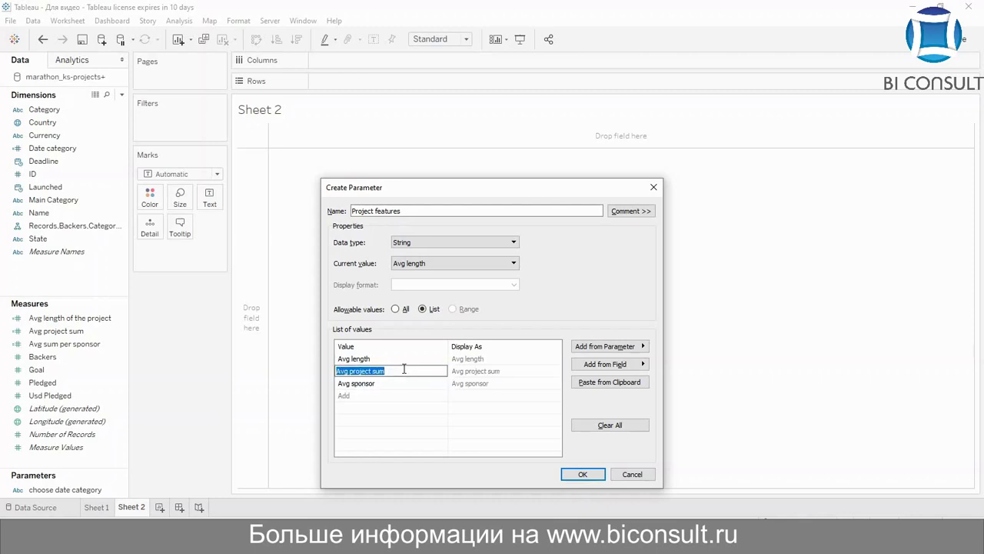
left_click(403, 370)
key("BackSpace")
key("BackSpace")
key("BackSpace")
key("BackSpace")
left_click(379, 444)
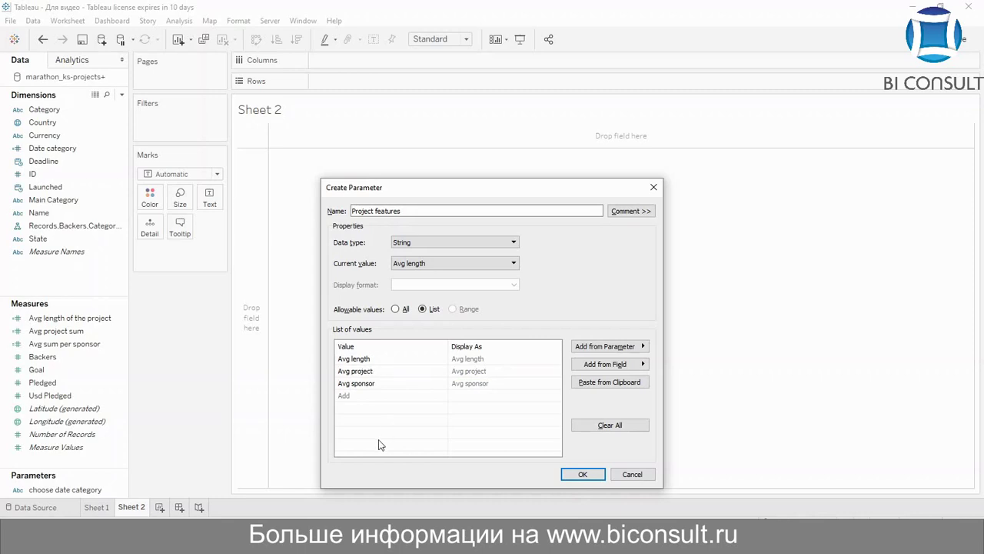
- Save the Project features parameter and show its parameter control on the sheet
left_click(583, 475)
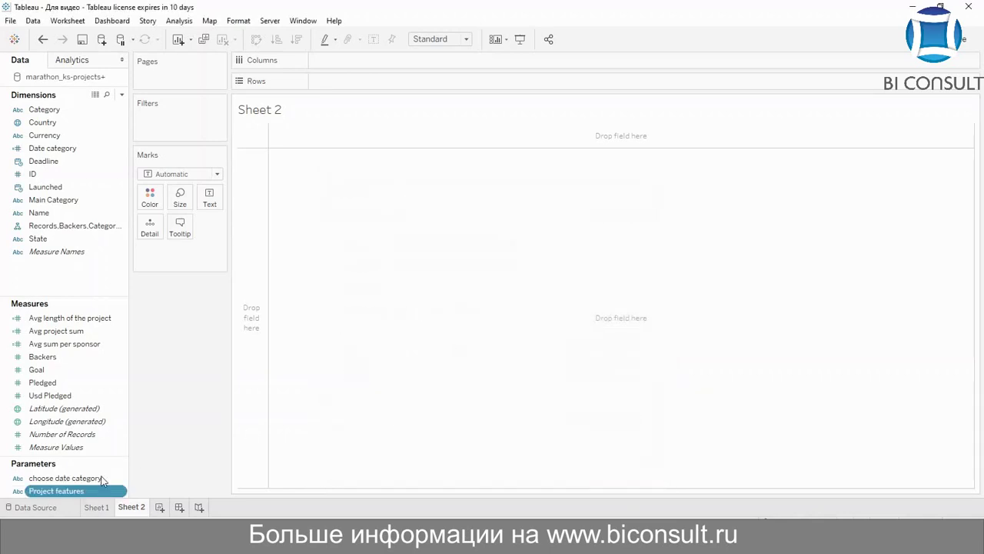
right_click(83, 492)
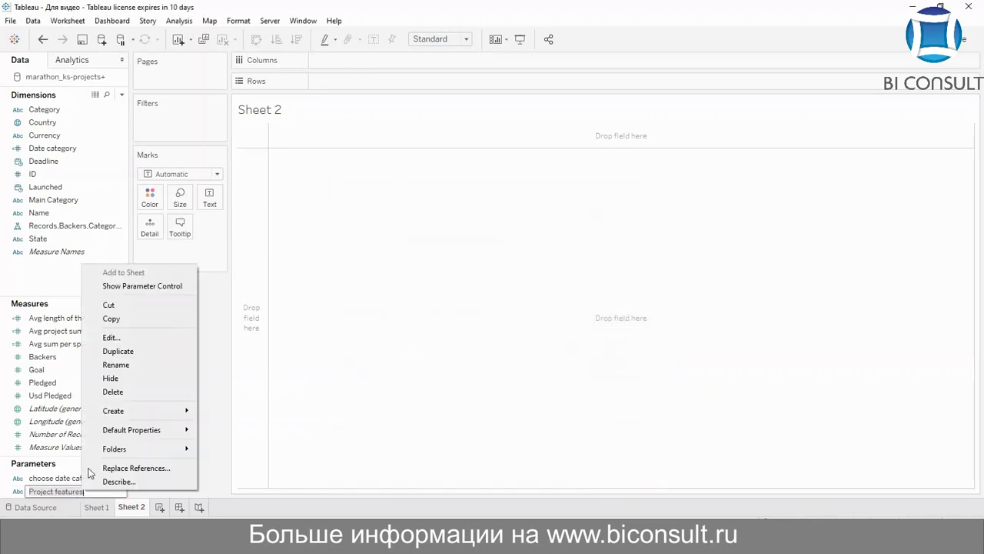
left_click(159, 284)
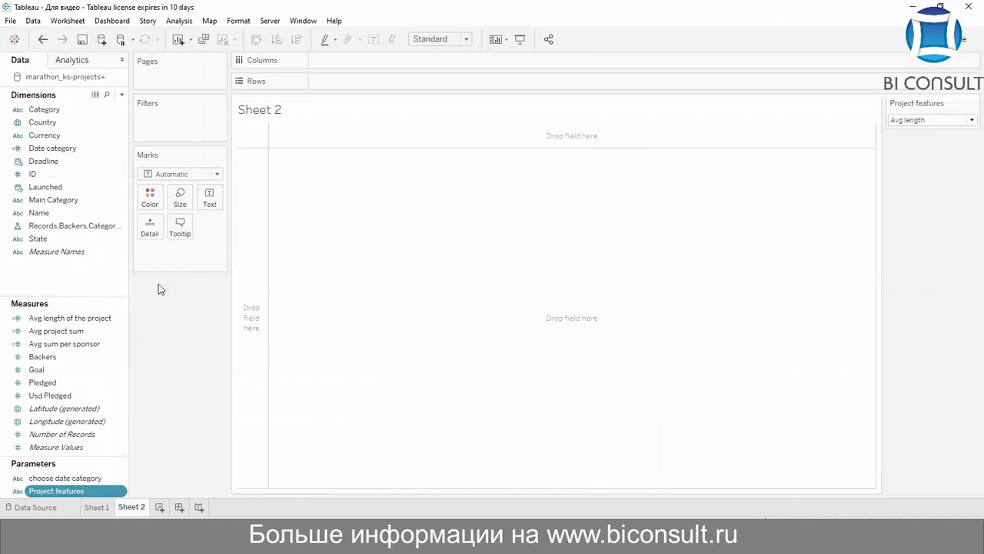
- Create a calculated field named "Project features"
right_click(83, 278)
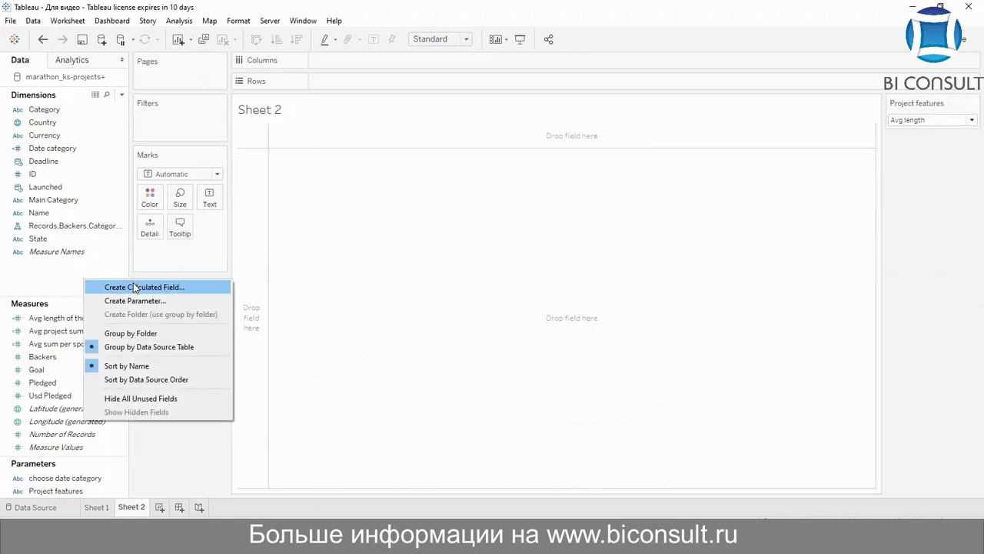
left_click(134, 287)
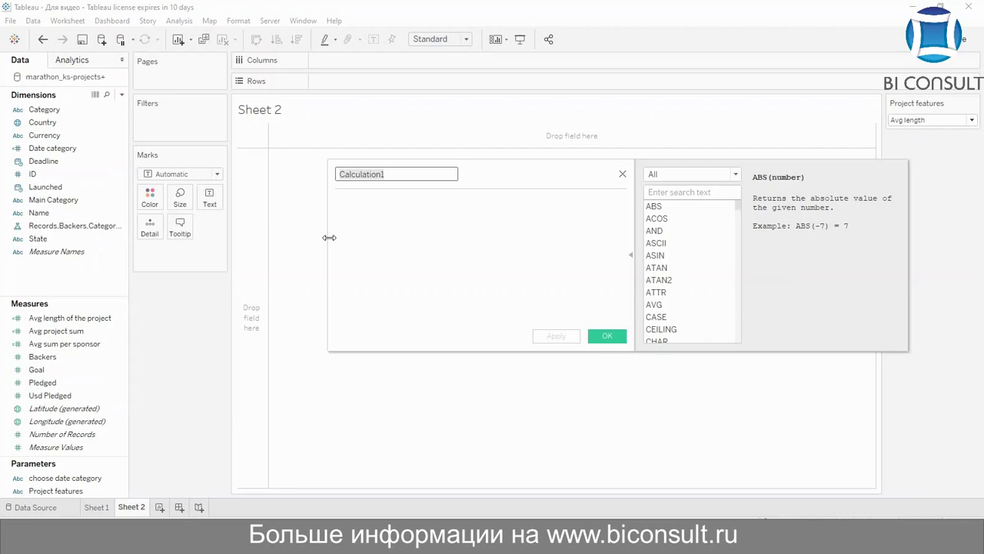
key("BackSpace")
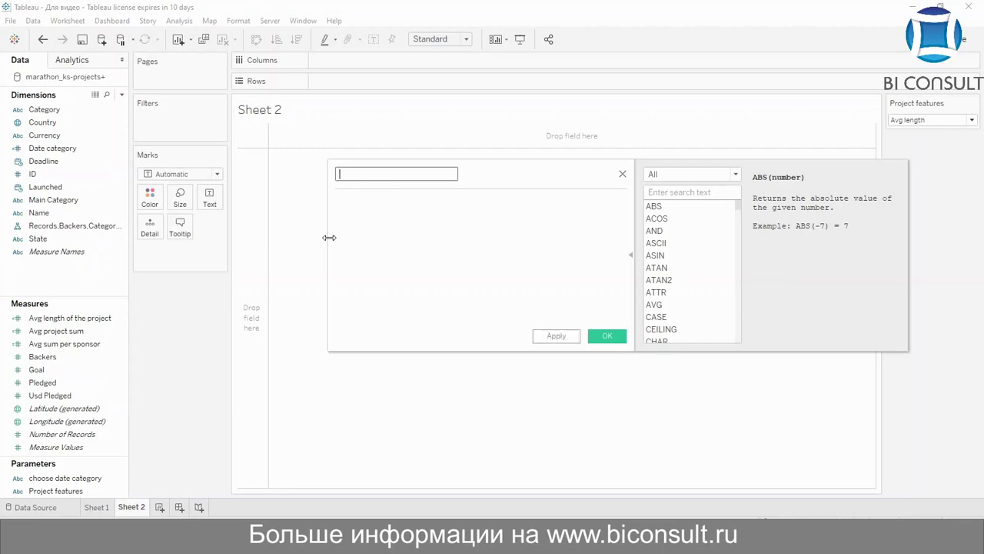
type("Project features")
key("Tab")
- Begin the formula with the condition If [Project features] = "Avg length", referencing the parameter
type("If")
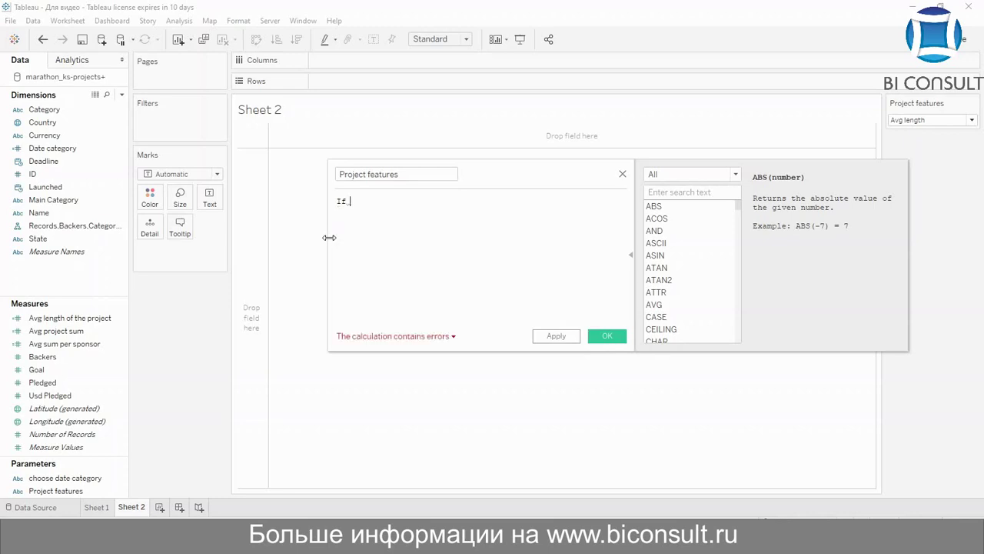
type(" Pro")
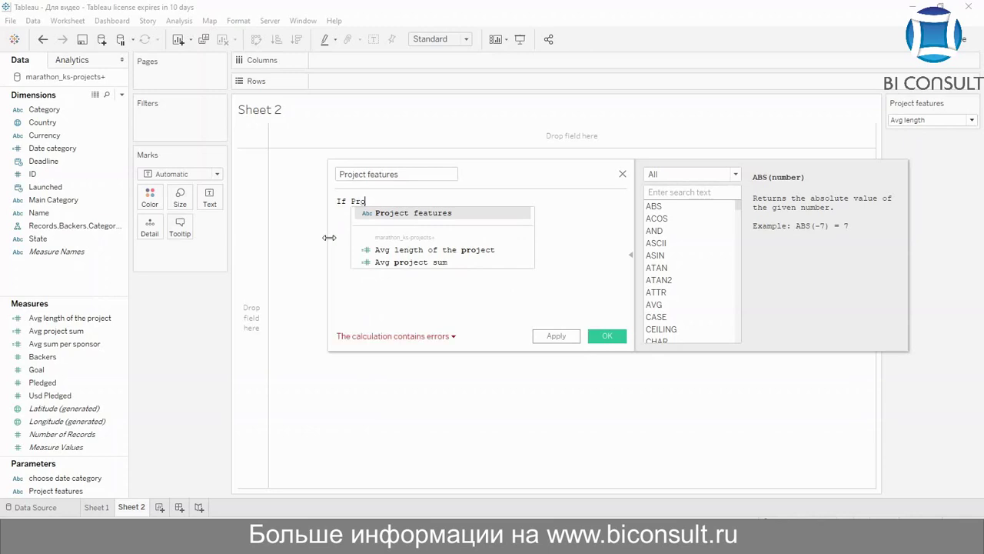
key("Down")
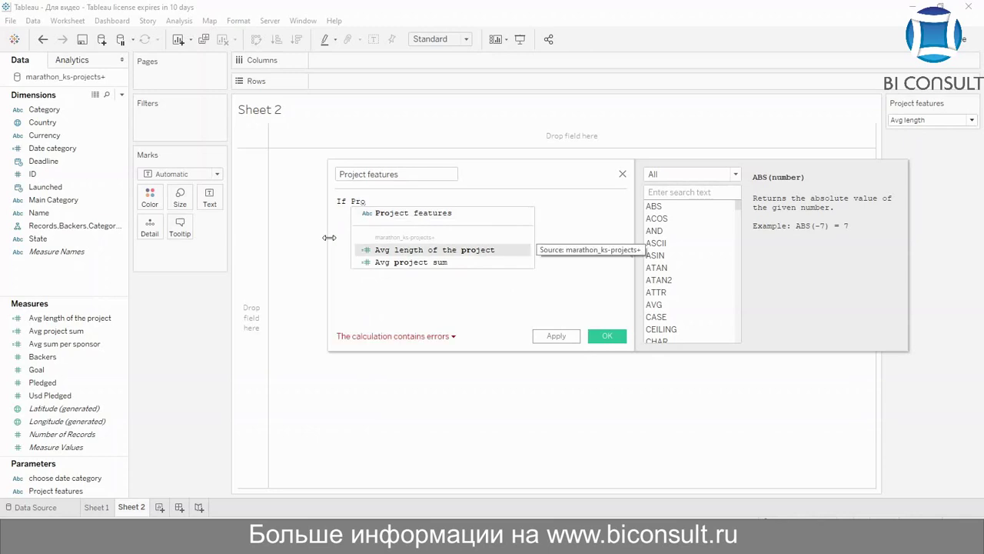
key("Up")
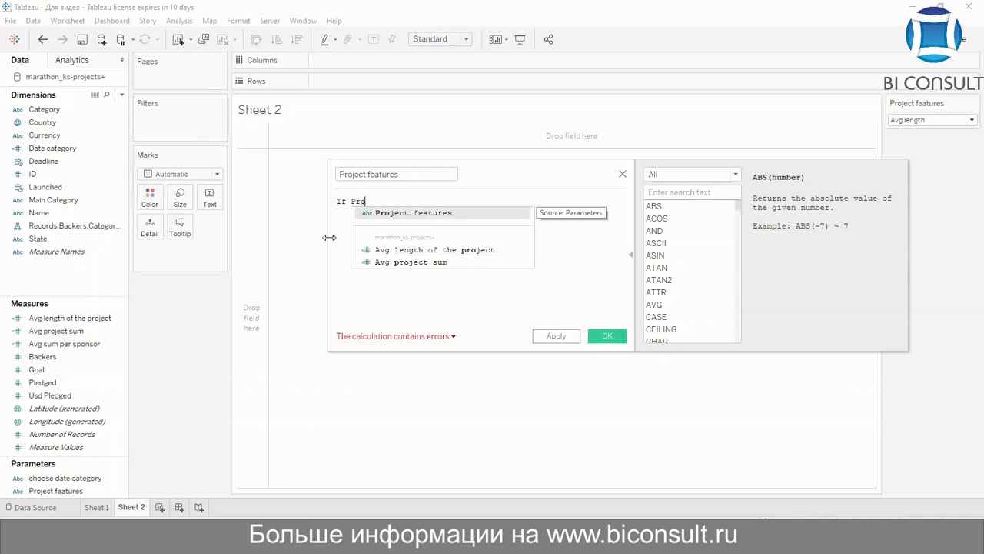
key("Return")
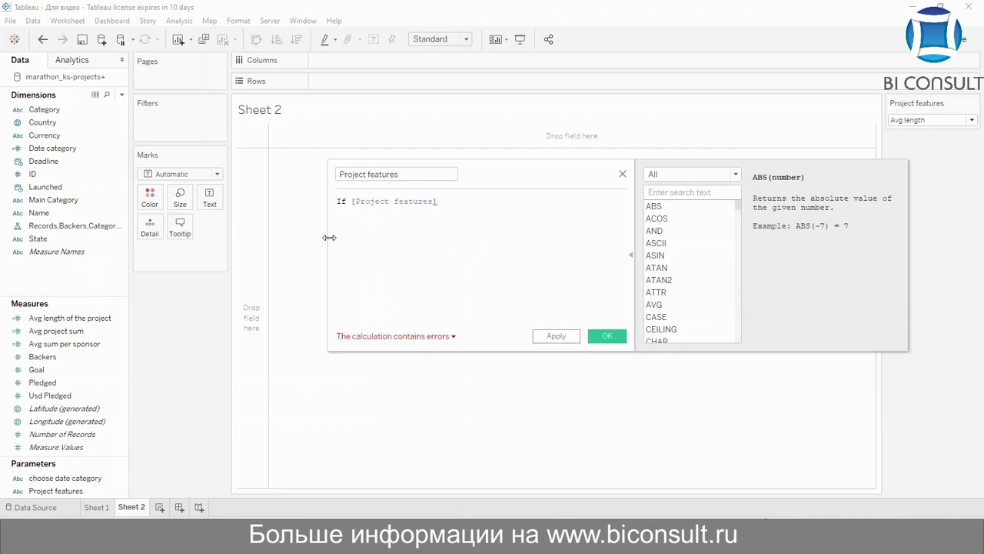
type("= ")
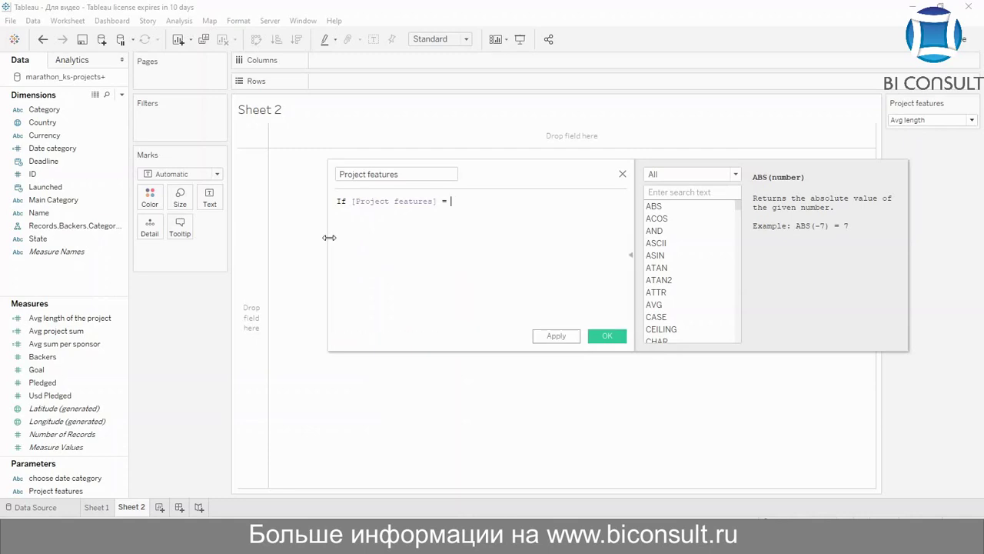
type("\"AVG")
key("BackSpace")
key("BackSpace")
type("vg length")
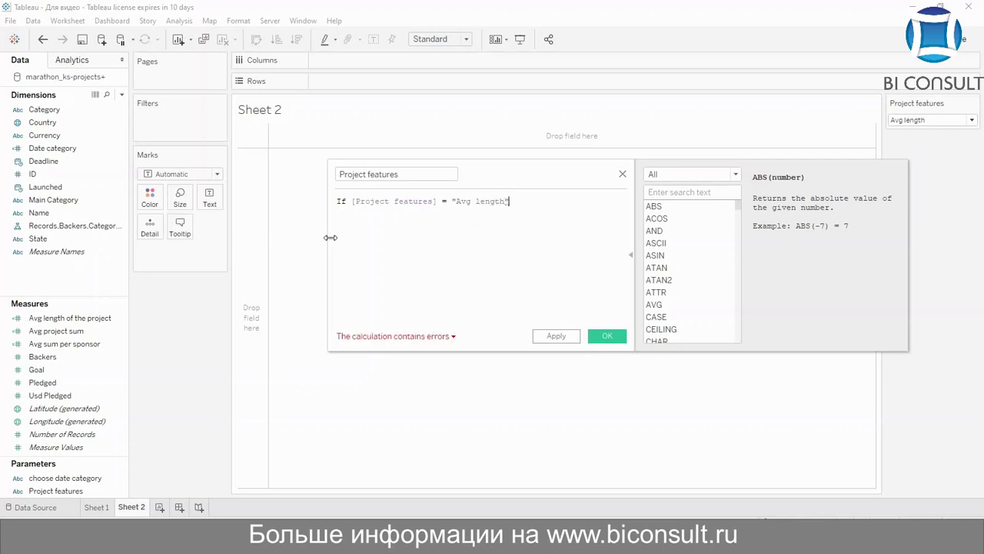
- Add a THEN line that returns [Avg length of the project]
key("Return")
type("TH")
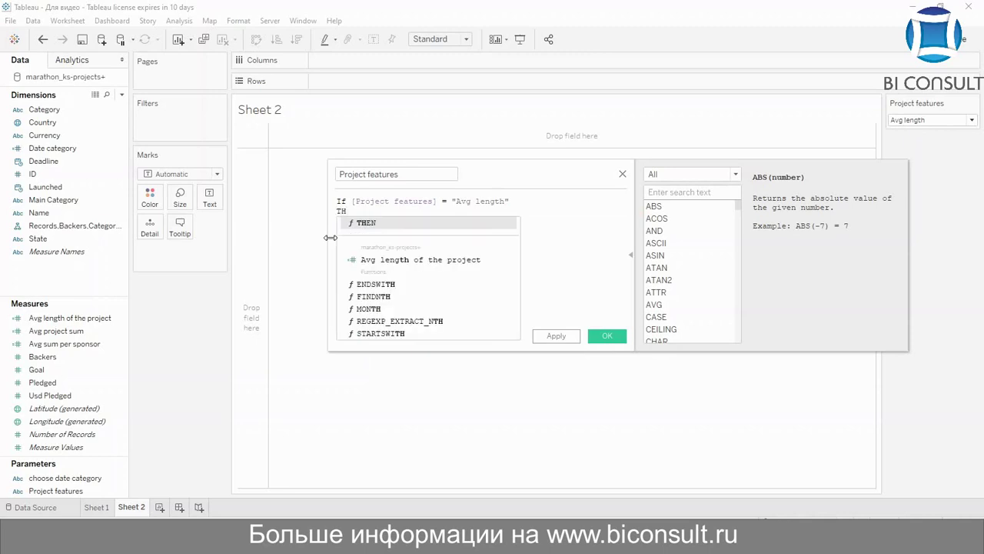
type("EN ")
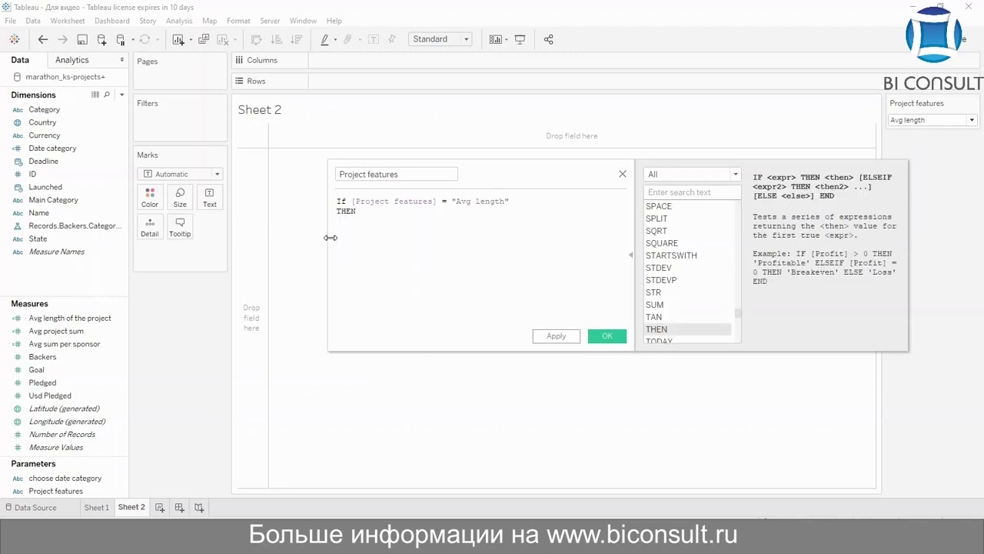
type("[Avg")
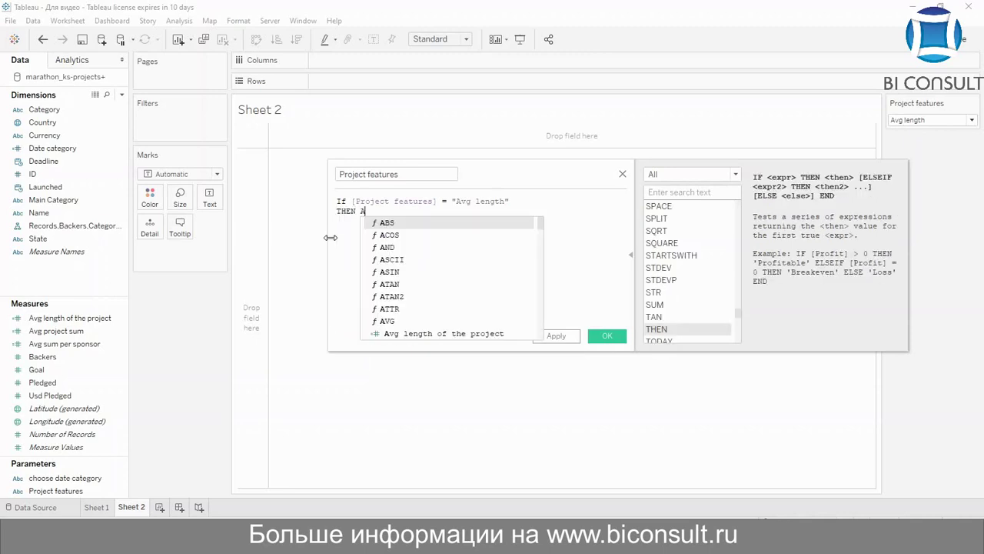
key("Return")
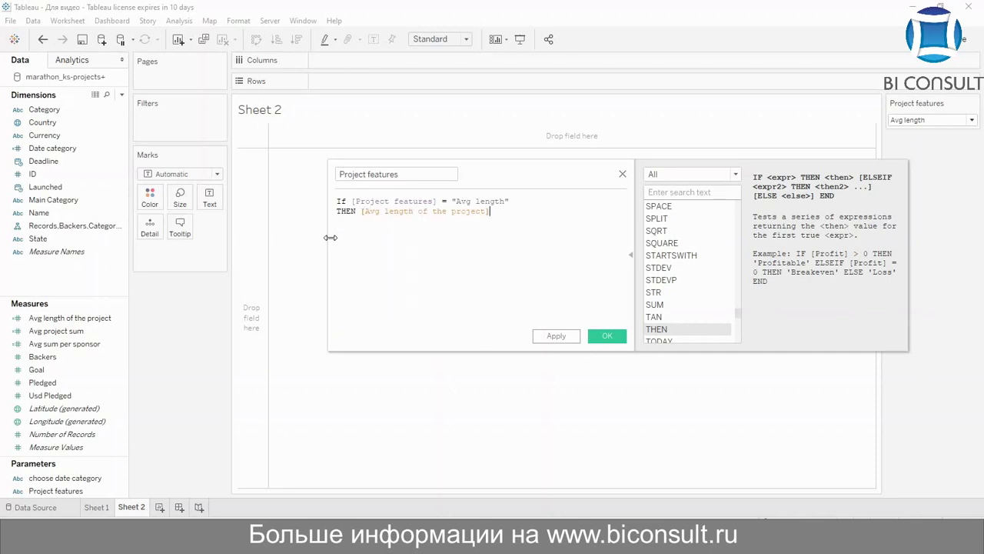
- Add an ELSEIF line and copy the condition [Project features] = "Avg length" from the first line into it
key("Return")
type("EL")
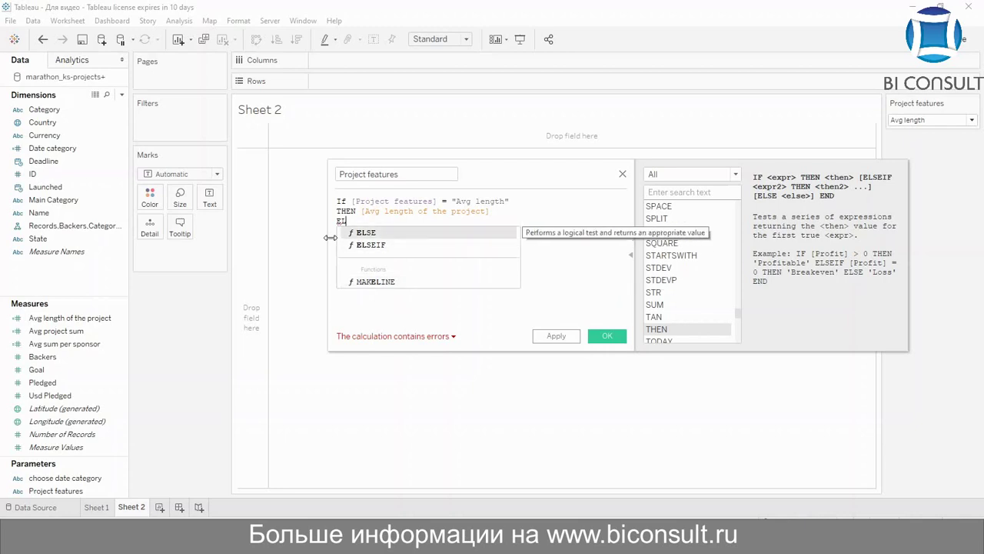
key("Down")
key("Return")
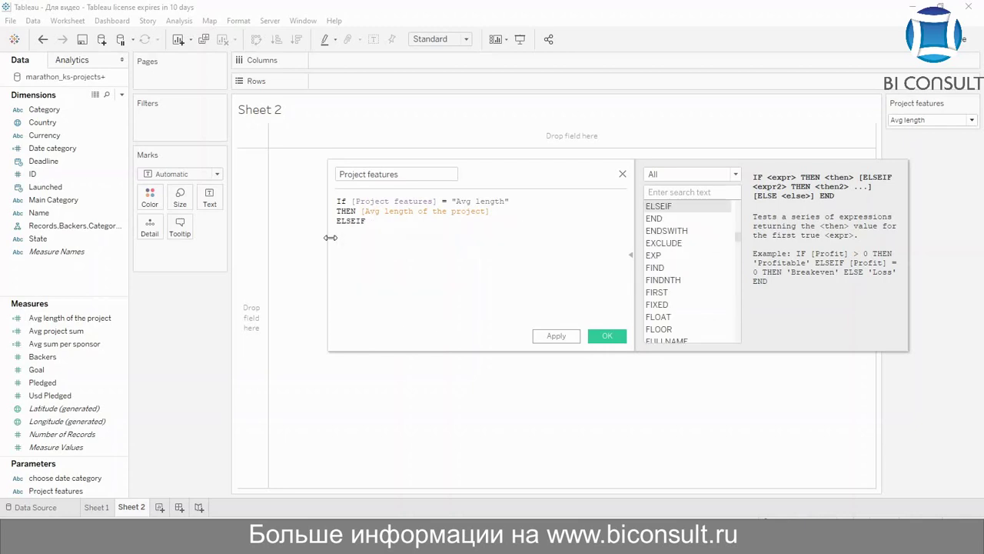
left_click_drag(514, 201, 352, 201)
key("ctrl+c")
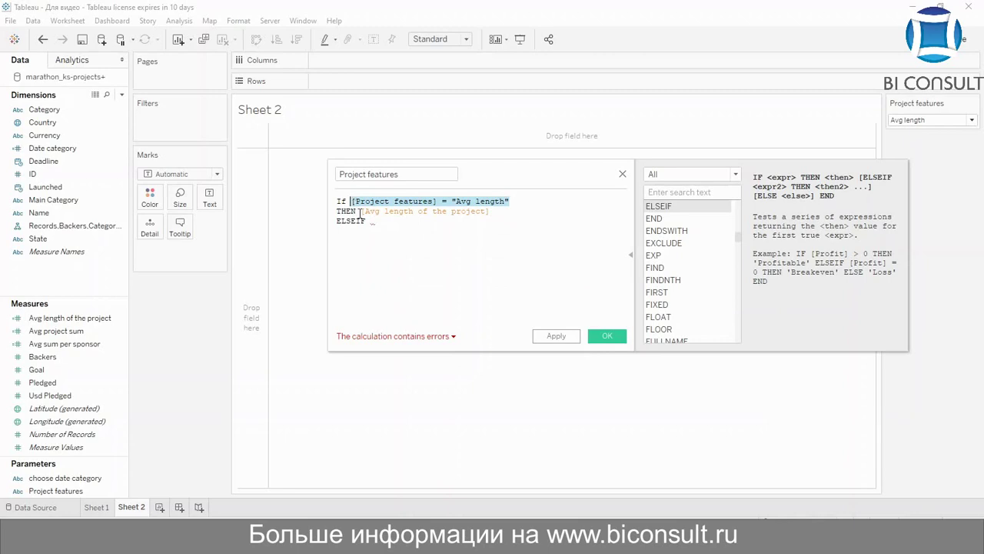
left_click(387, 224)
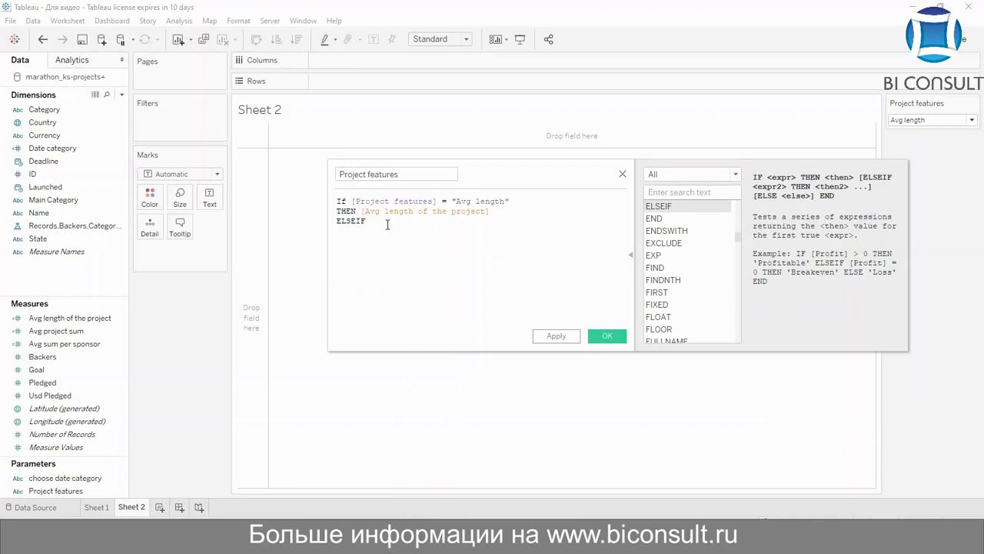
key("ctrl+v")
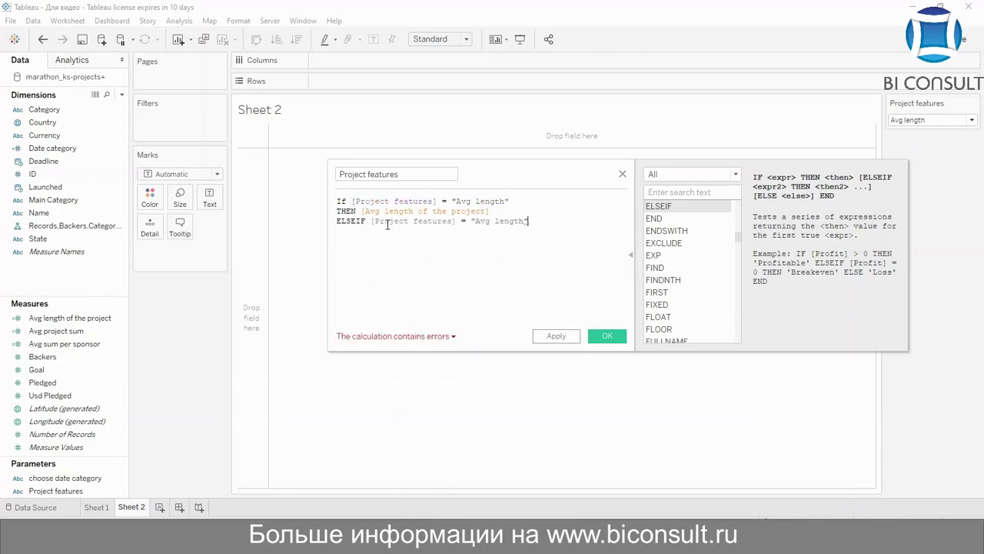
- Change the compared value in the ELSEIF condition to "Avg project"
key("Left")
key("BackSpace")
key("BackSpace")
key("BackSpace")
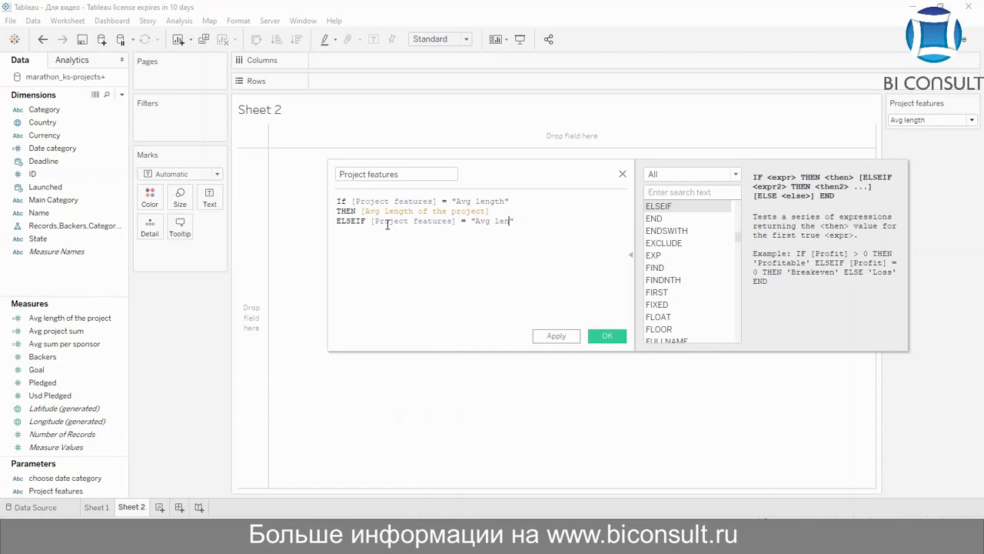
key("BackSpace")
key("BackSpace")
key("BackSpace")
type("project")
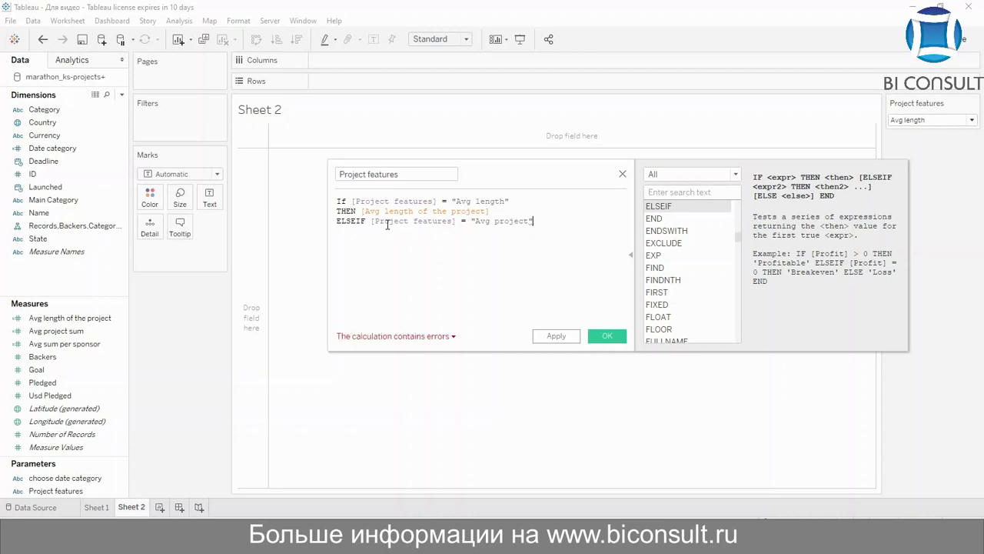
- Add a THEN line that returns [Avg project sum] for the "Avg project" condition
key("Return")
type("THEN")
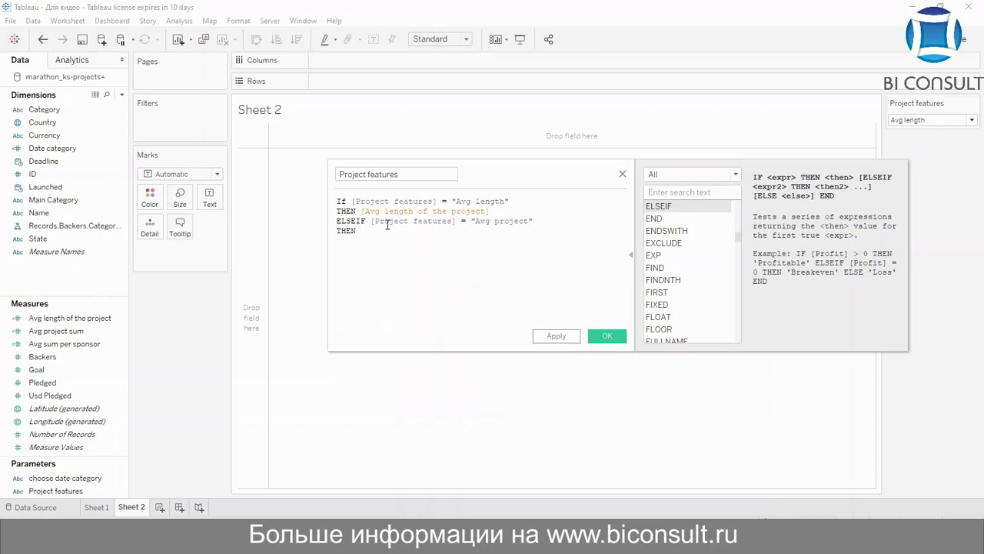
type(" AVG")
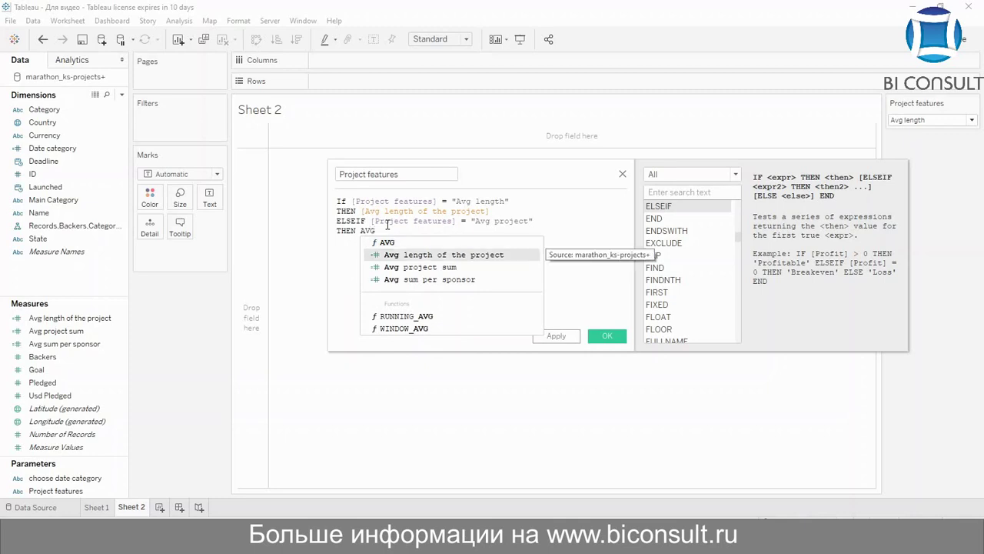
key("Down")
key("Return")
key("Return")
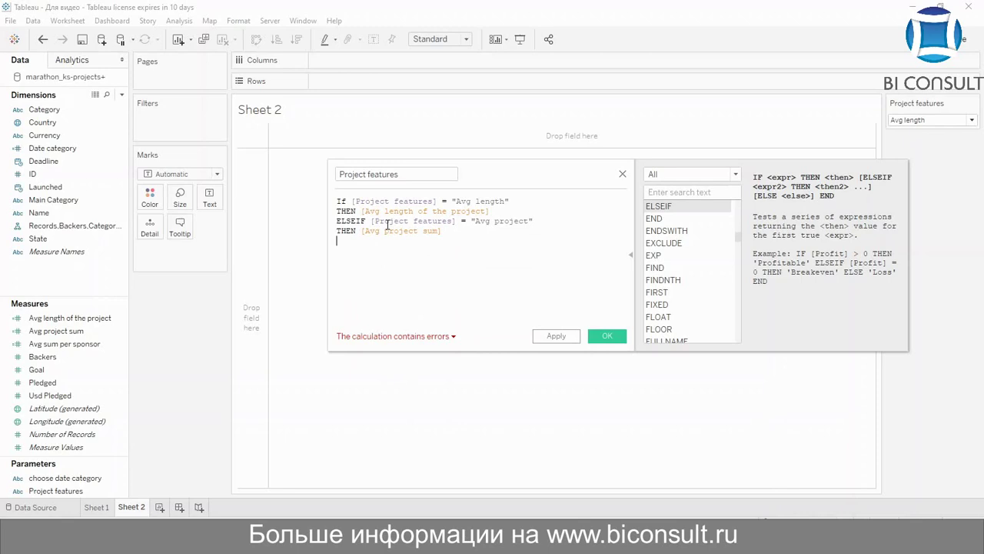
- Add an ELSE line that returns [Avg sum per sponsor]
type("ELSE")
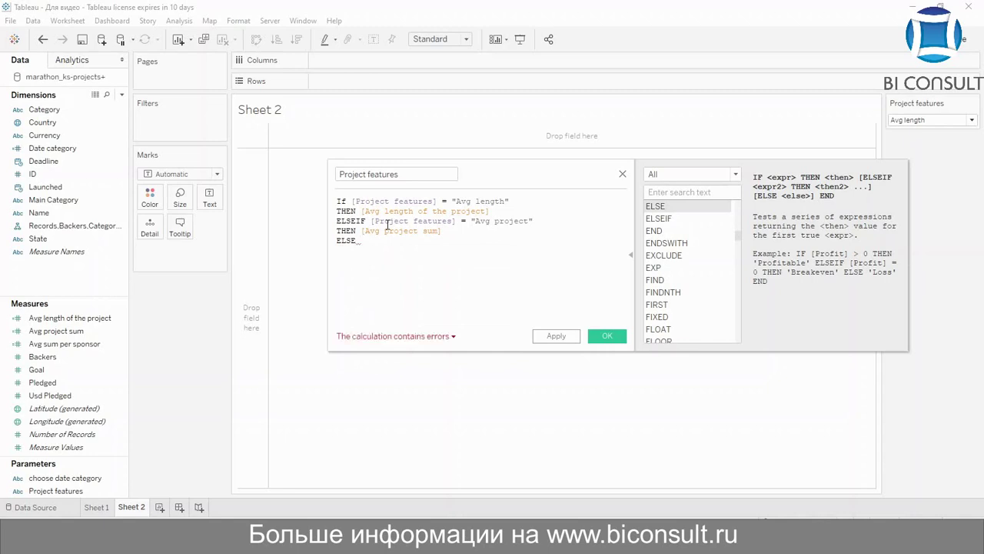
type(" Avg")
key("Down")
key("Down")
key("Down")
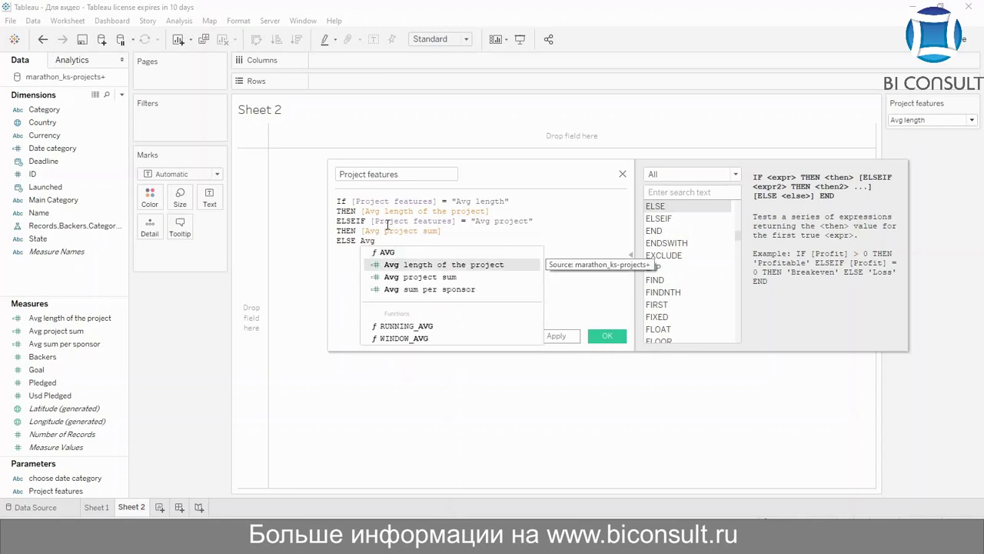
key("Return")
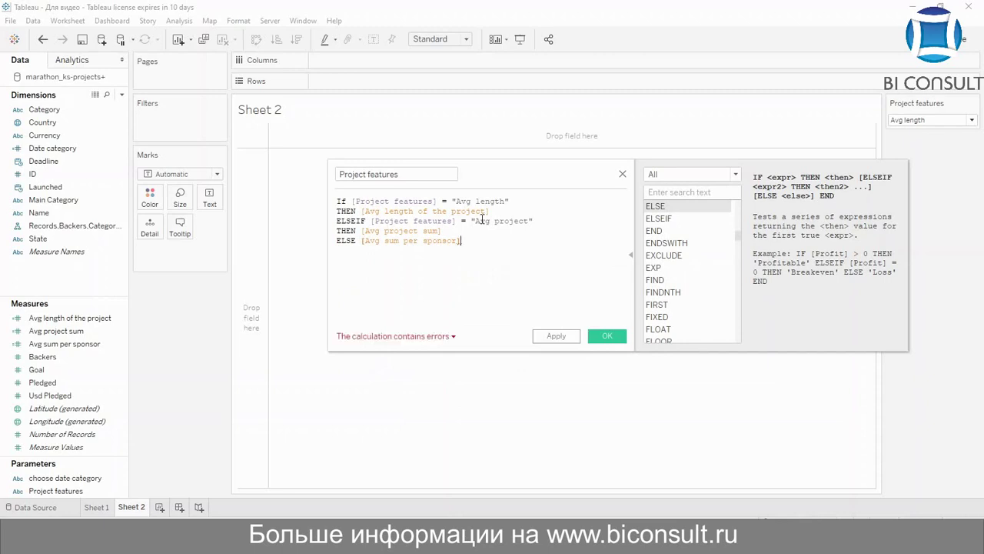
- Check the formula error, close the IF statement with END, and save the Project features calculated field
left_click(429, 338)
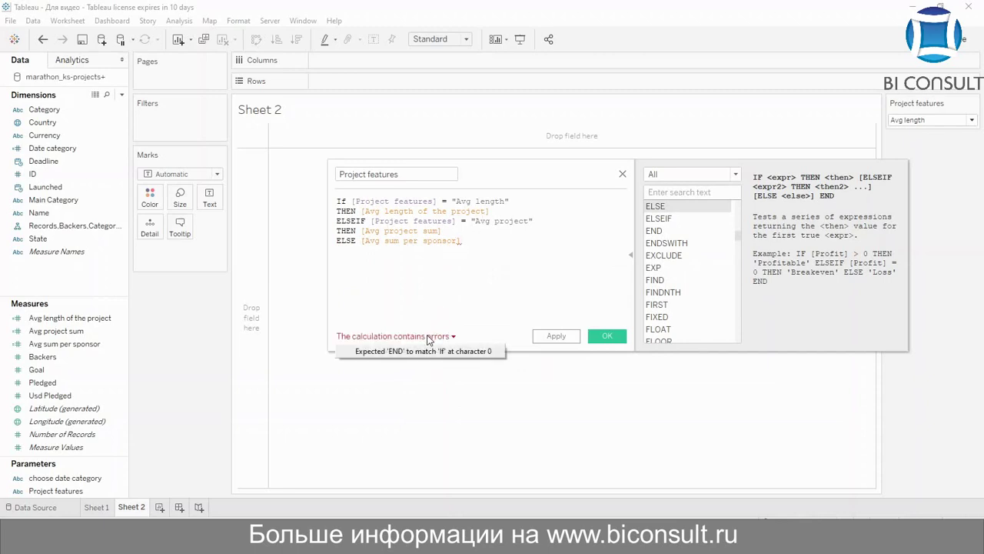
left_click(491, 249)
key("Return")
type("END")
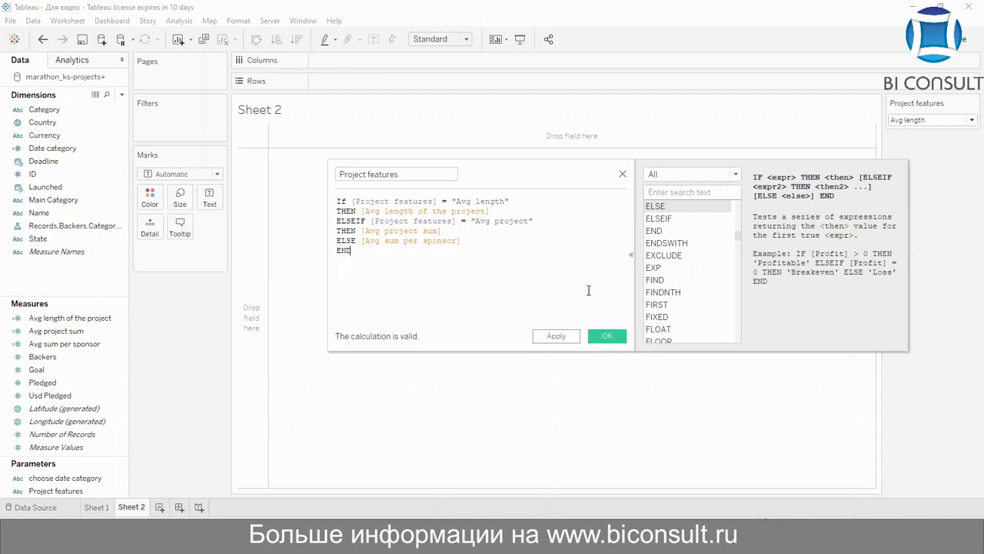
left_click(616, 337)
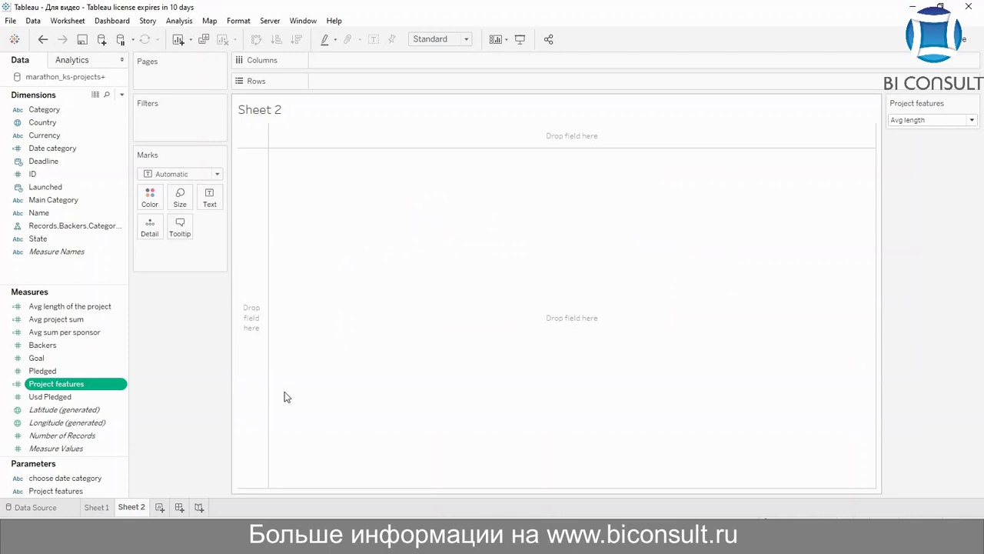
- Build a bar chart with the Project features measure on Columns and Main Category on Rows, sorted in descending order
left_click_drag(48, 384, 336, 64)
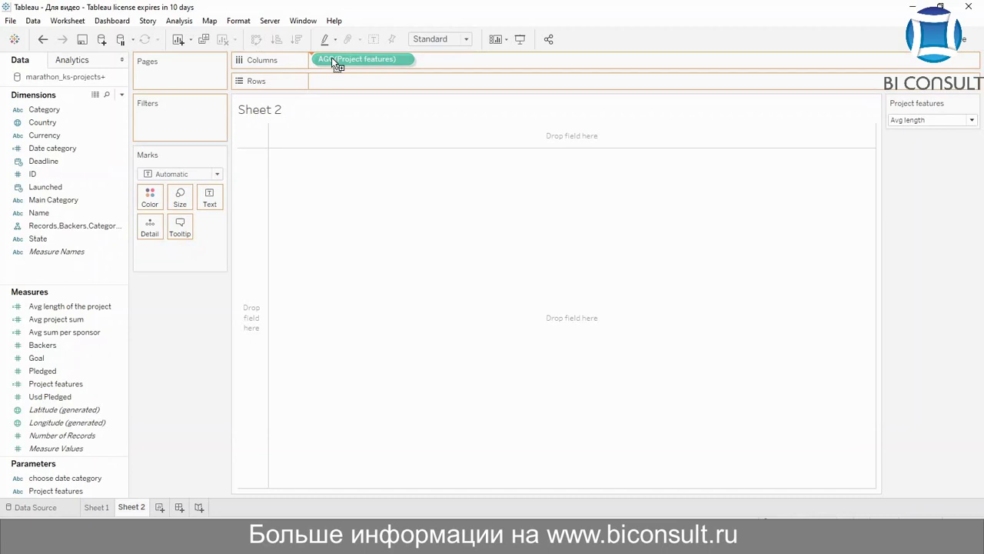
left_click_drag(332, 59, 332, 59)
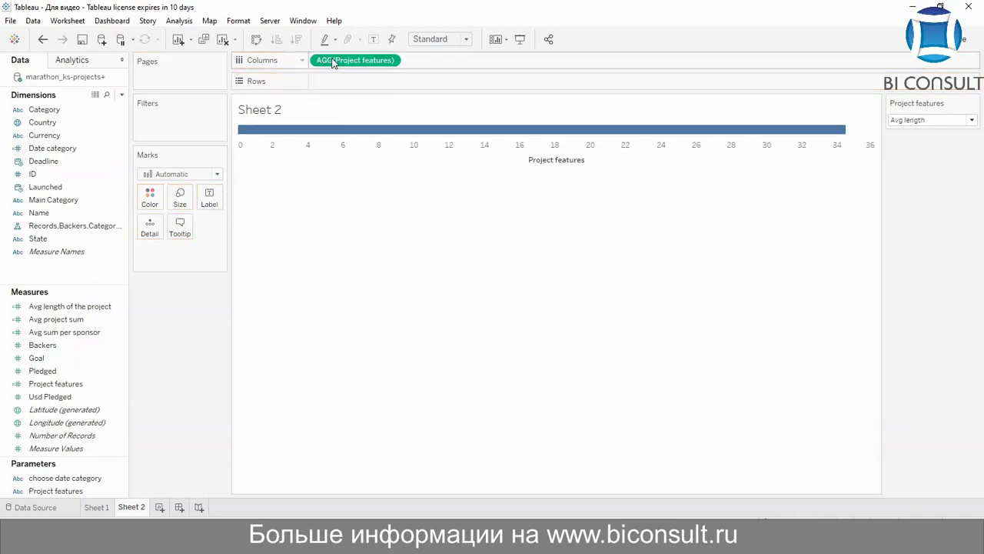
left_click(75, 201)
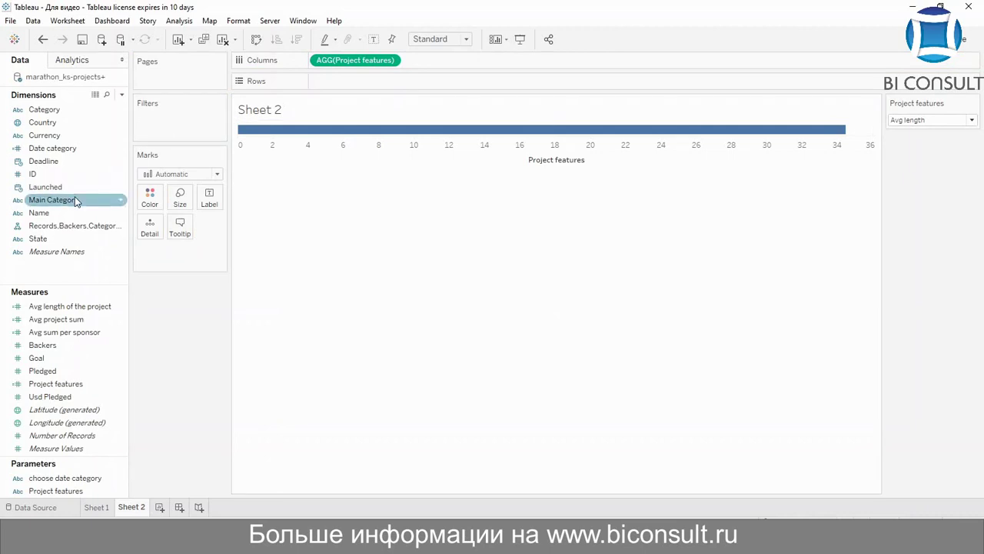
left_click_drag(76, 201, 333, 88)
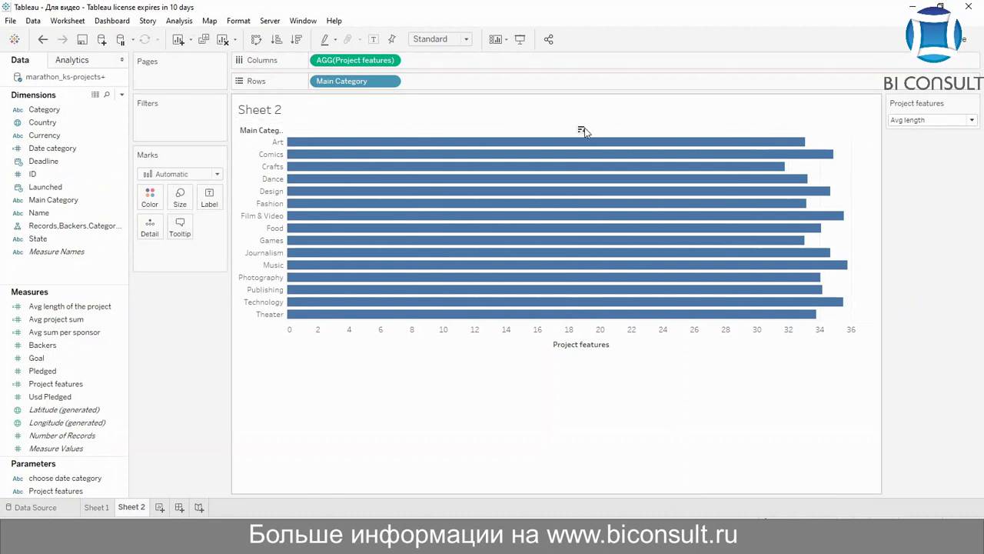
mouse_move(600, 145)
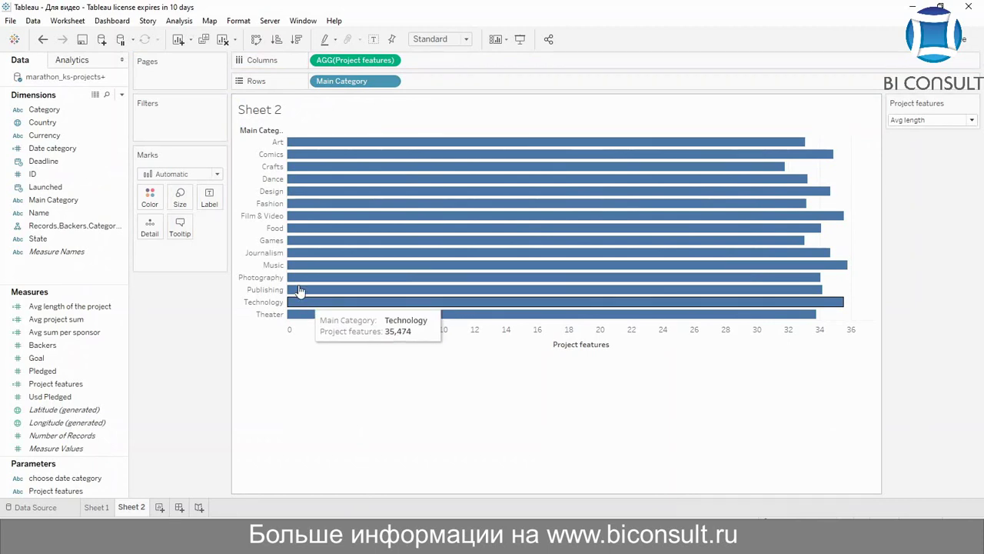
left_click(615, 345)
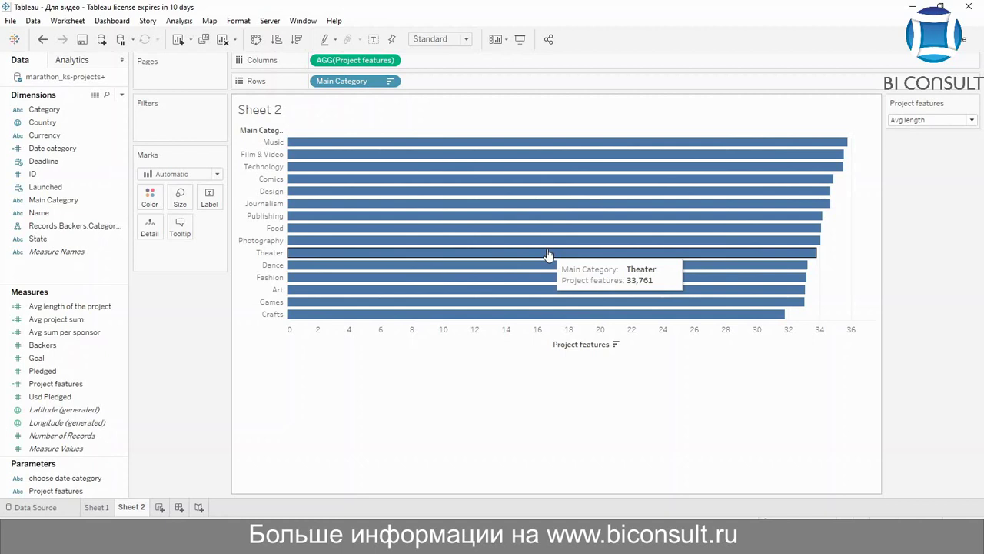
- Switch the Project features parameter to Avg project to compare the bars, and finally to Avg sponsor
left_click(923, 121)
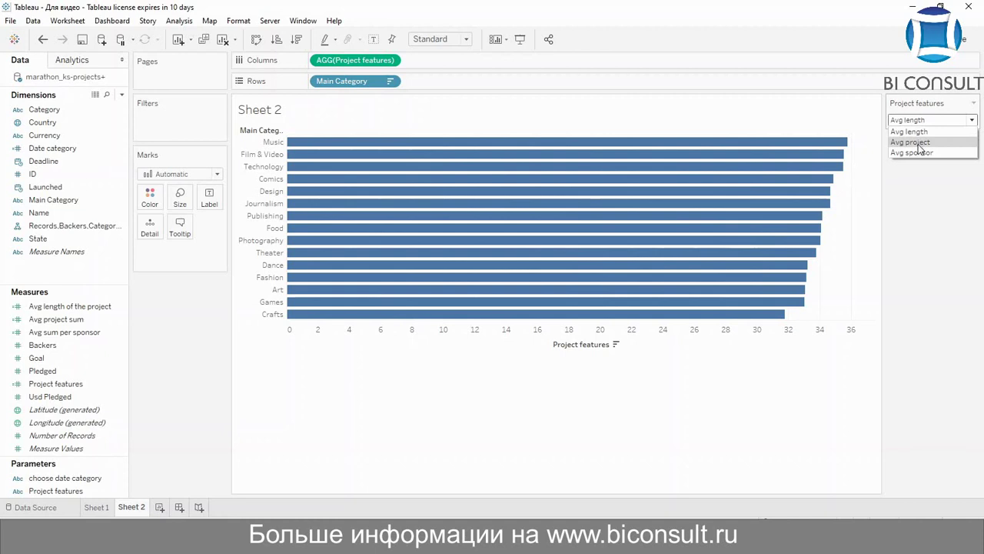
left_click(911, 143)
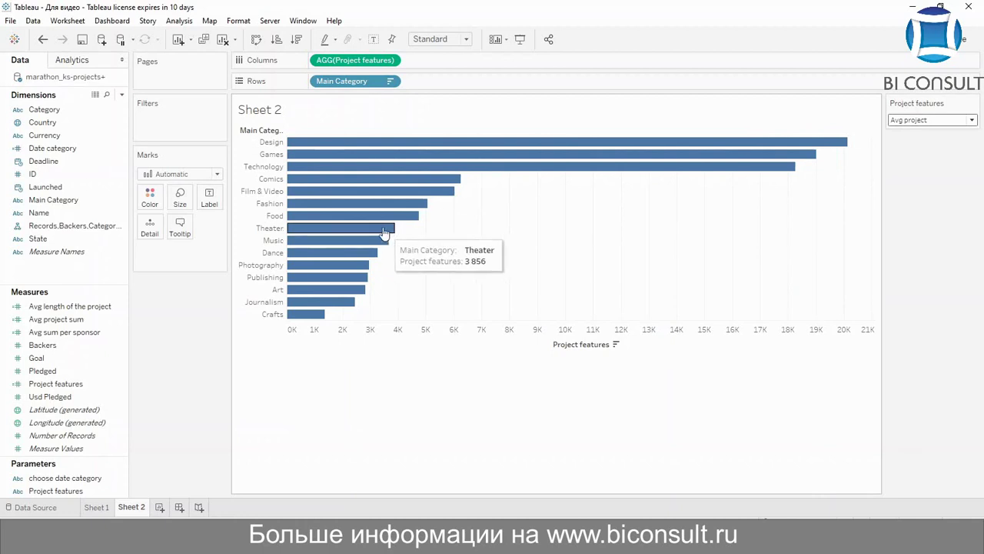
mouse_move(367, 222)
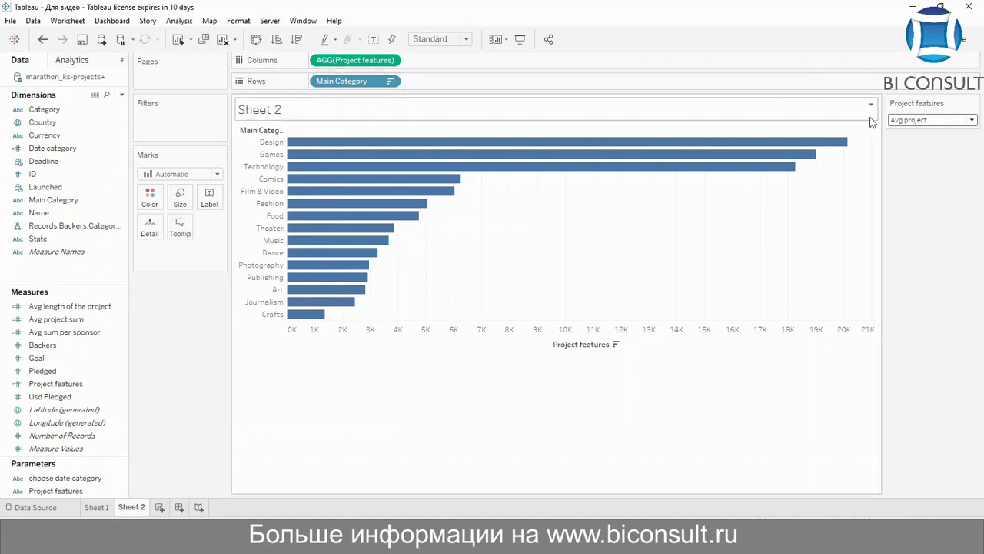
left_click(904, 121)
left_click(900, 151)
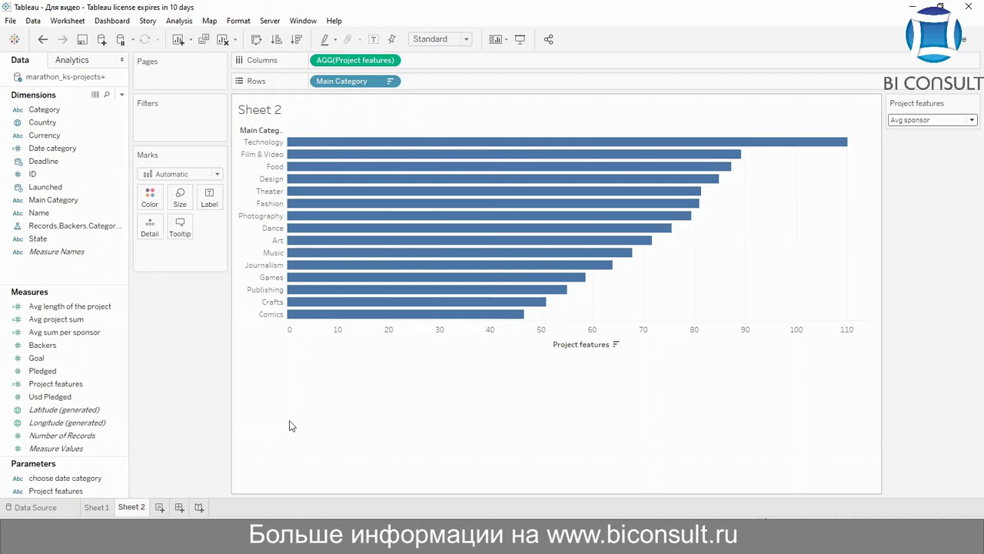
- Add a new worksheet to the workbook
left_click(159, 507)
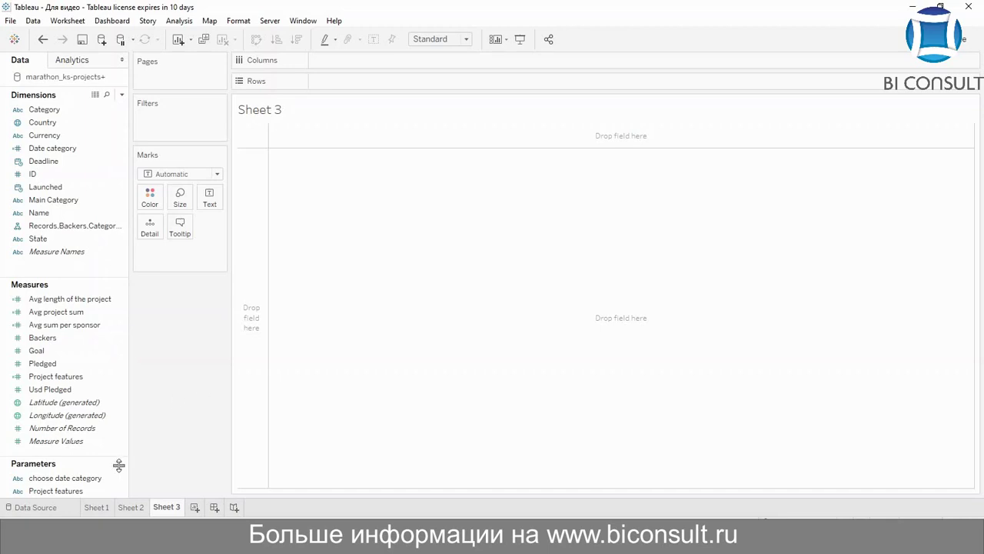
right_click(93, 452)
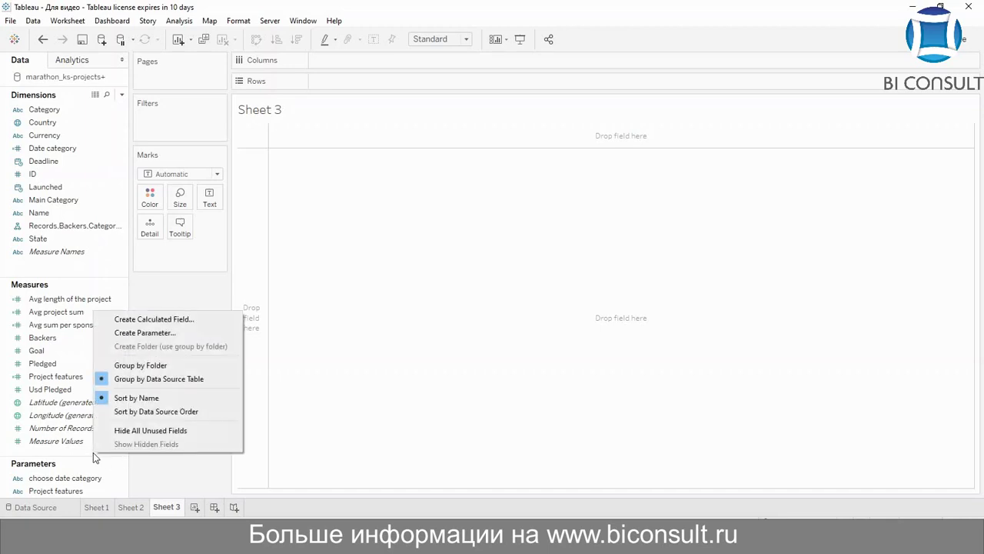
left_click(187, 320)
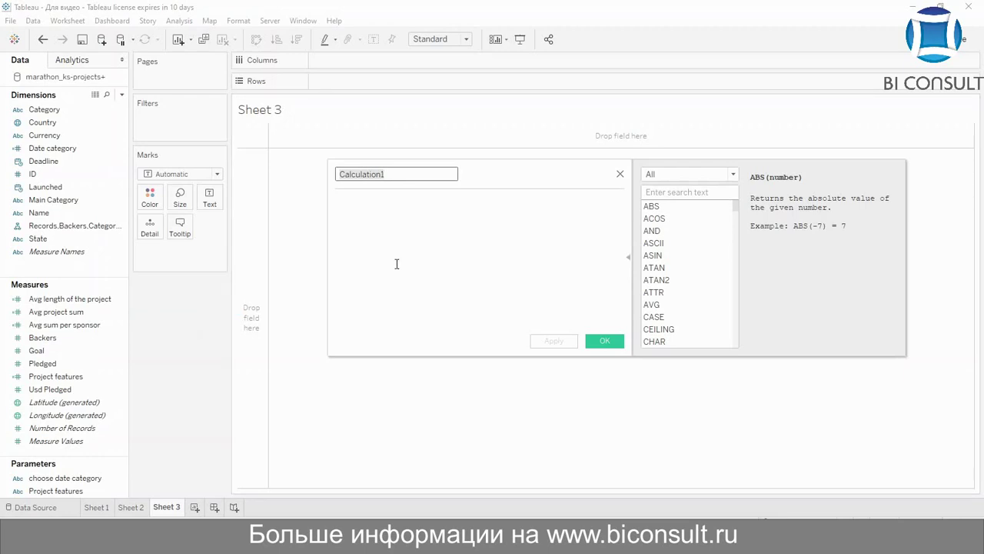
left_click(397, 264)
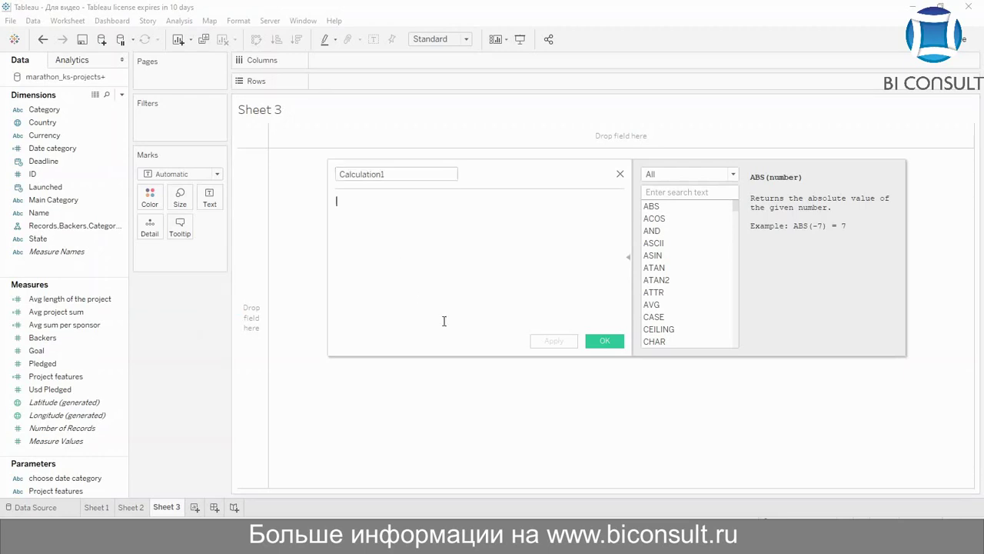
left_click(620, 173)
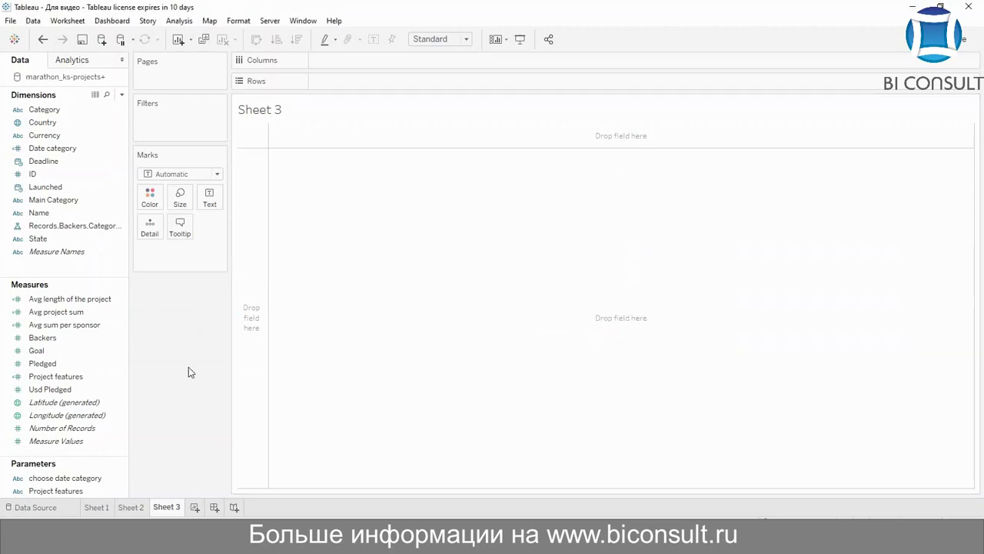
- Create a parameter named TOP with the Integer data type and a range of allowable values
right_click(81, 451)
left_click(165, 330)
key("BackSpace")
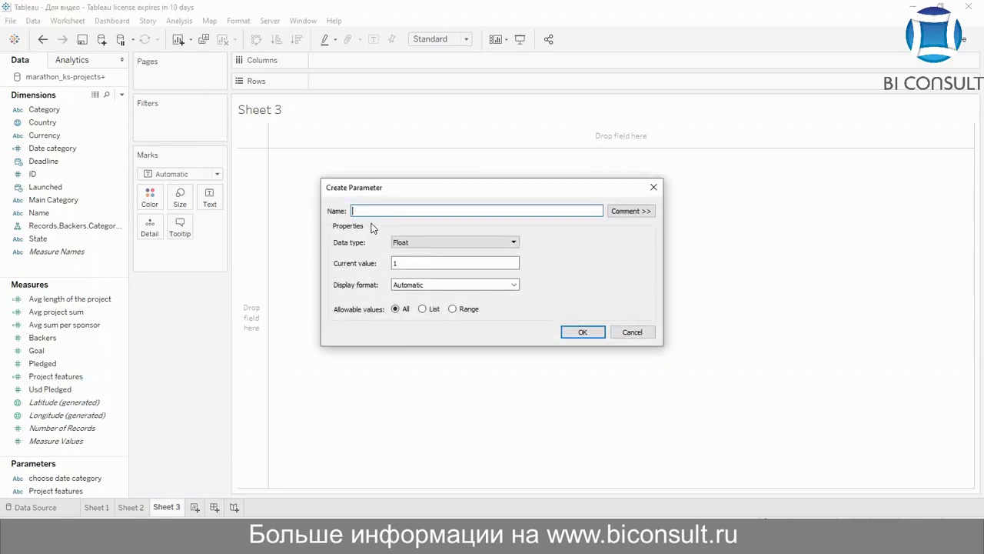
type("TOP")
left_click(462, 309)
left_click(421, 243)
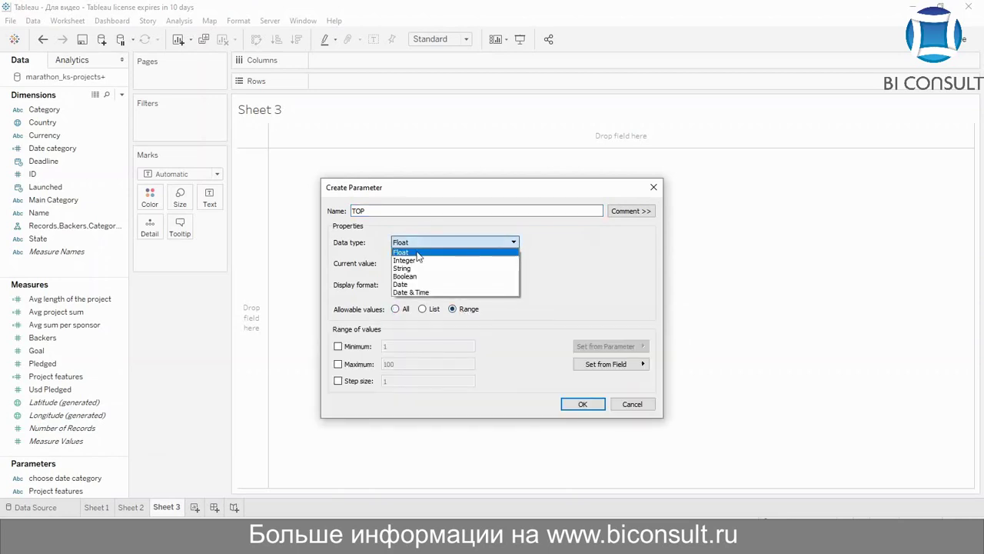
left_click(419, 259)
- Limit the TOP parameter's range to a minimum of 200, a maximum of 2 000 and a step size of 100, and save it
left_click(338, 347)
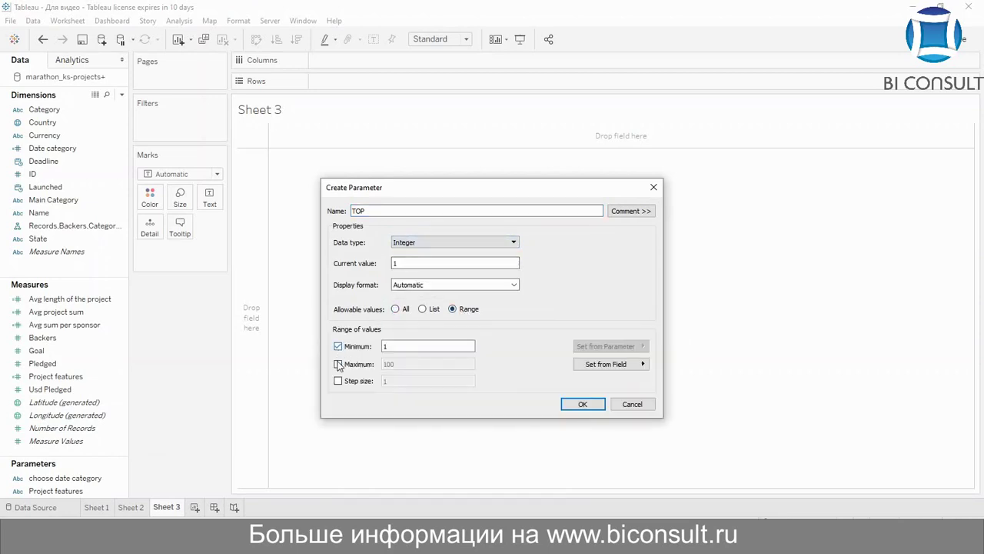
left_click(338, 363)
left_click(338, 381)
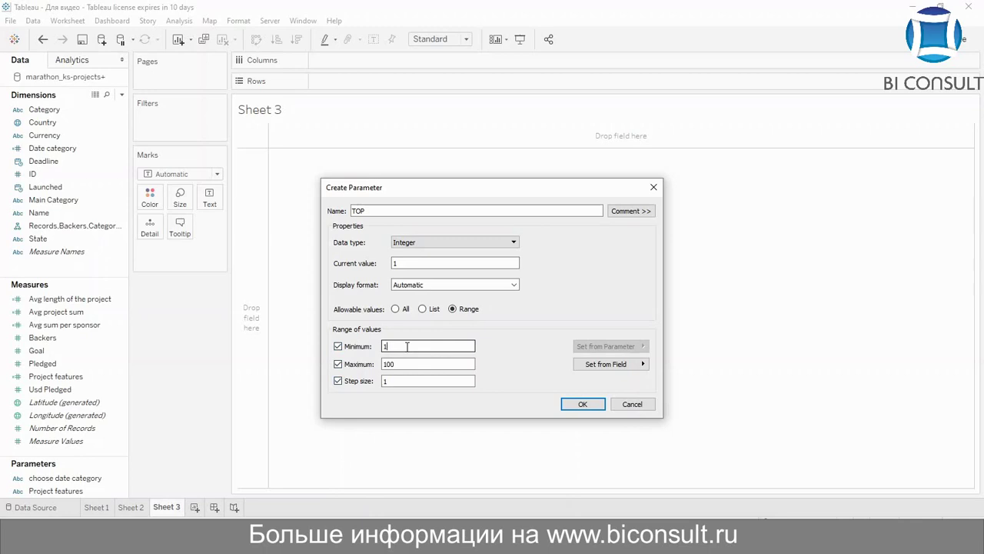
key("BackSpace")
type("200")
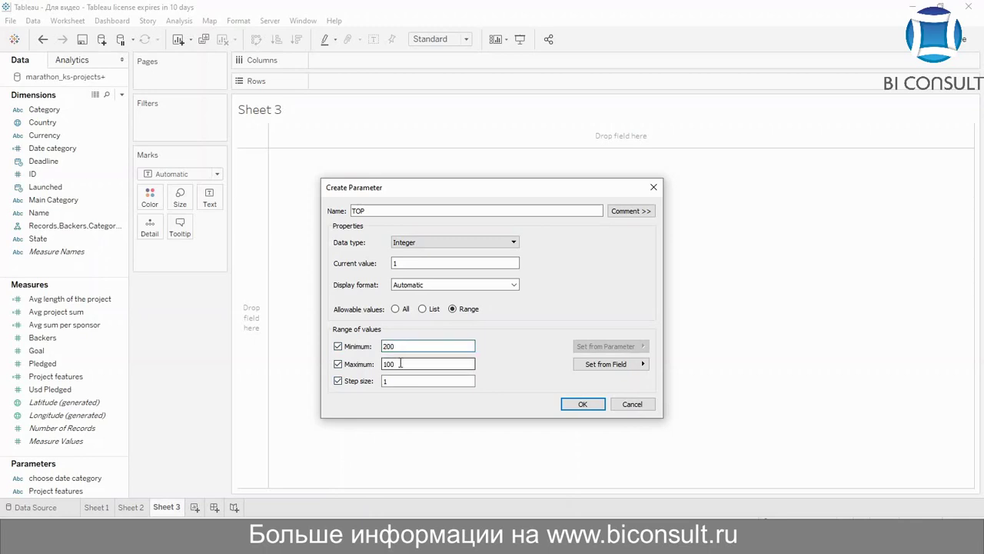
left_click(400, 364)
key("BackSpace")
key("BackSpace")
key("BackSpace")
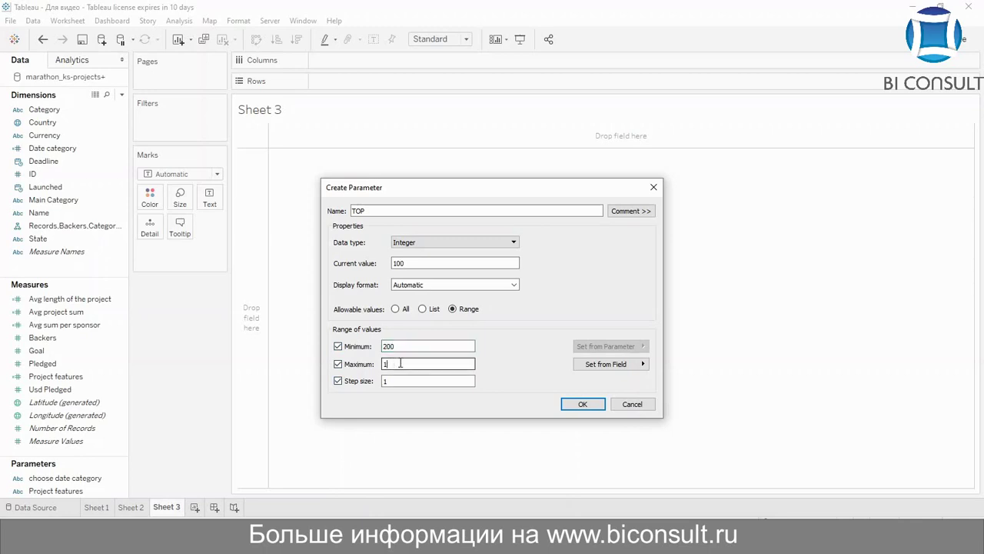
type("2 000")
left_click(394, 381)
type("00")
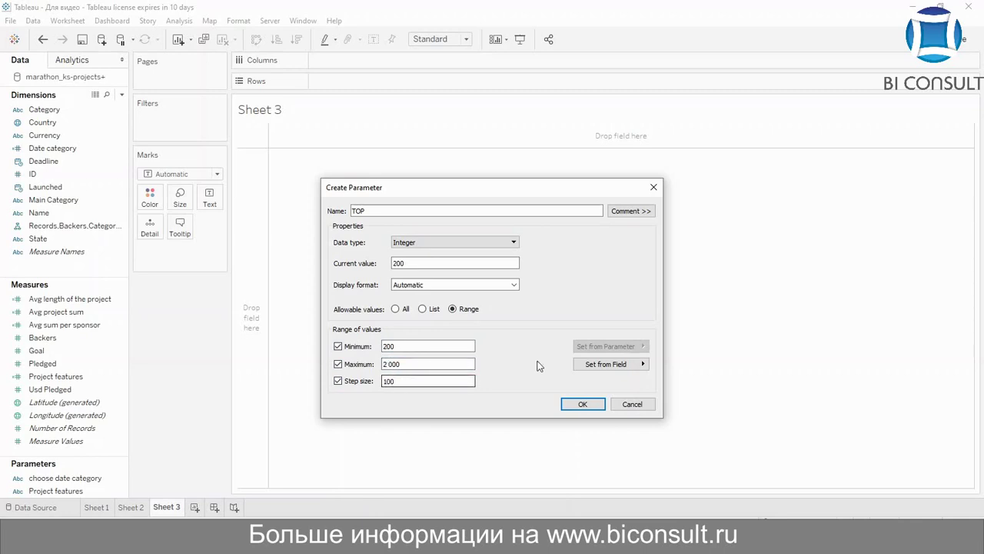
left_click(582, 404)
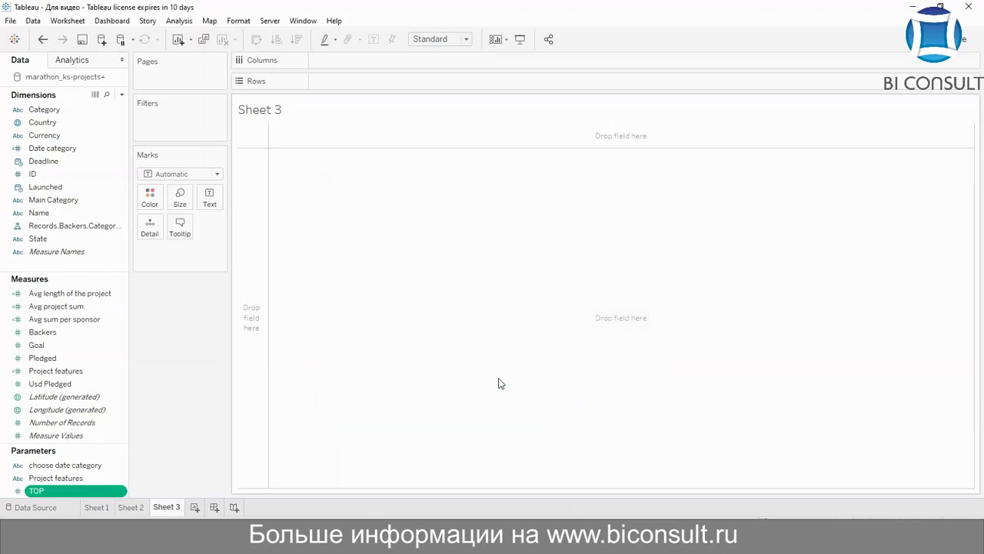
- Show the parameter control for the TOP parameter on the sheet
right_click(66, 490)
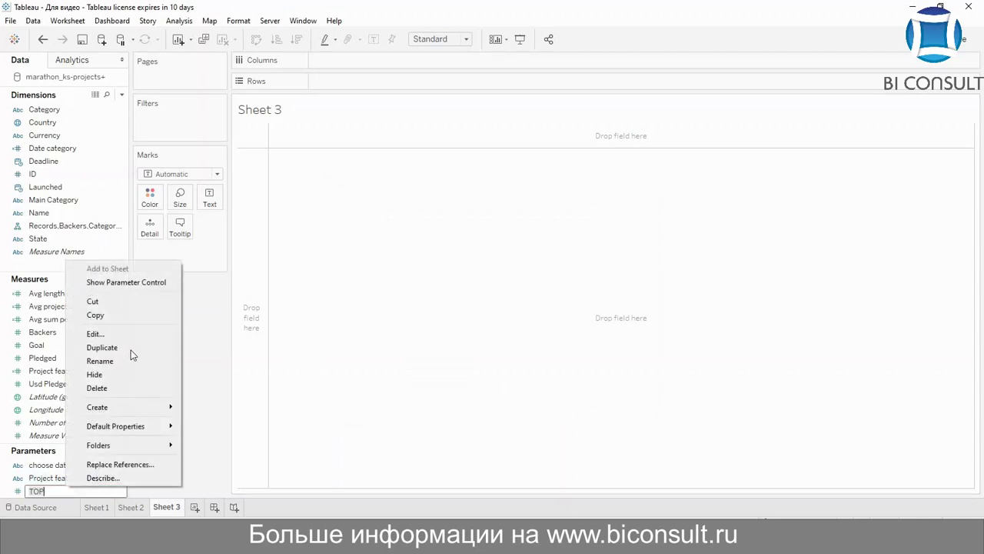
left_click(57, 494)
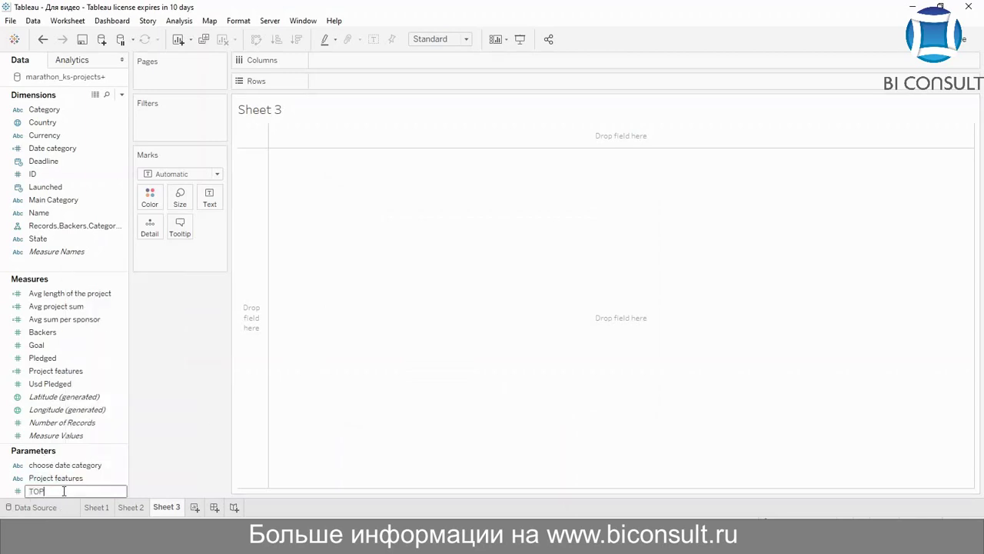
left_click(108, 479)
left_click(86, 489)
right_click(87, 489)
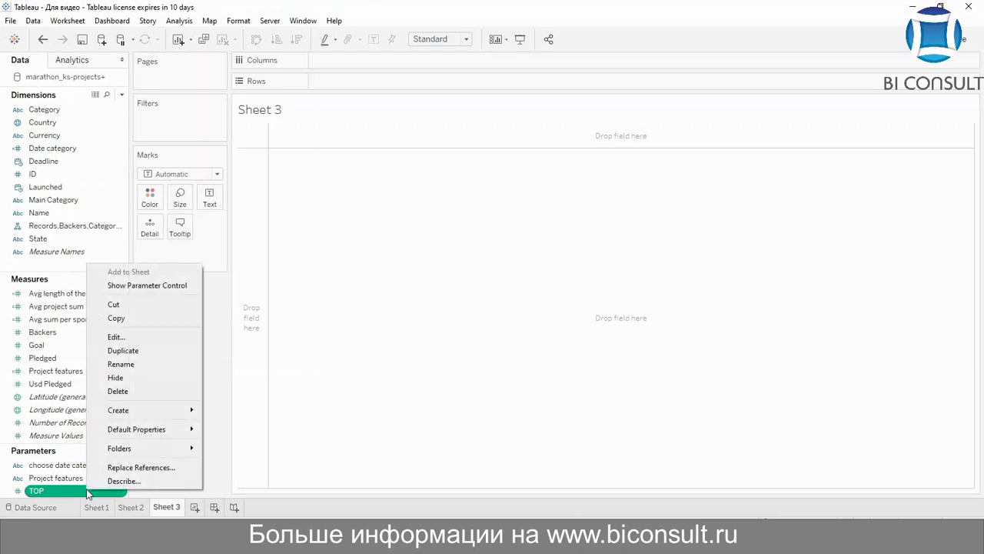
left_click(170, 286)
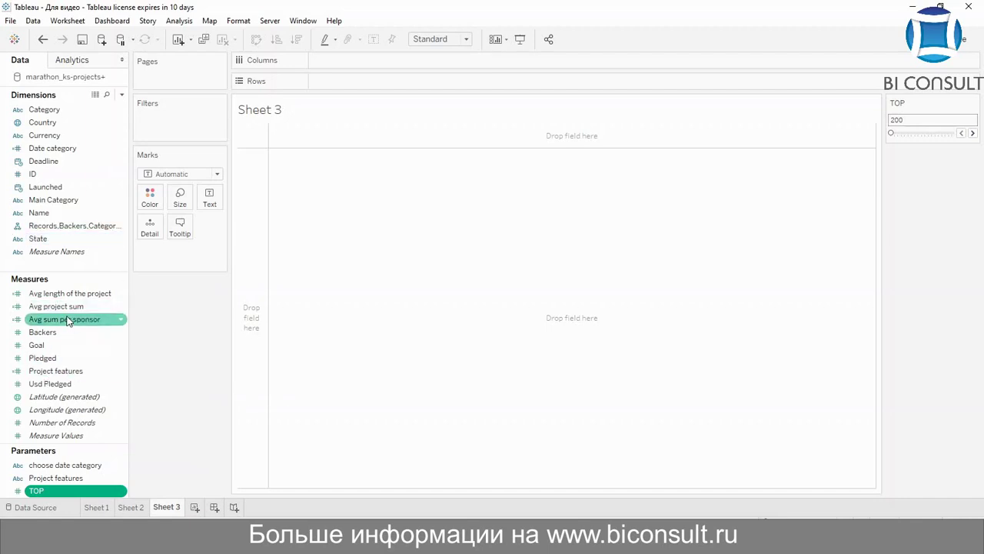
- Build a scatter plot with Avg length of the project on Columns, Avg sum per sponsor on Rows and all ID members as detail
left_click_drag(70, 295, 368, 66)
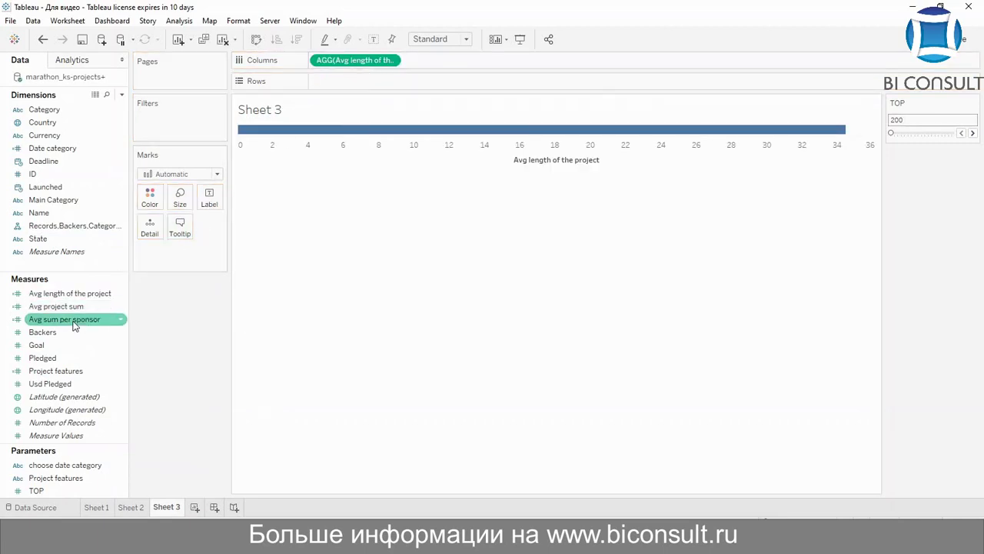
left_click_drag(75, 326, 367, 89)
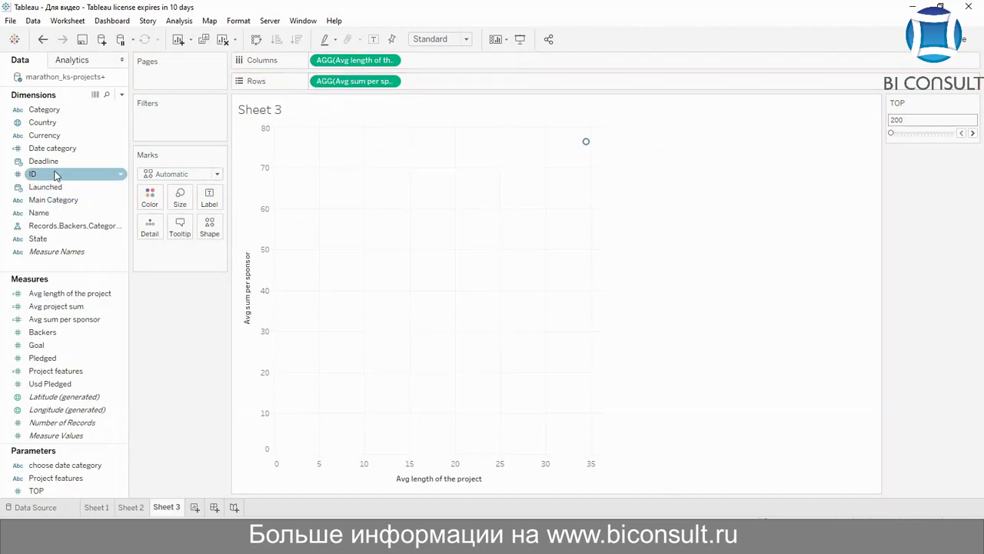
left_click_drag(53, 184, 155, 224)
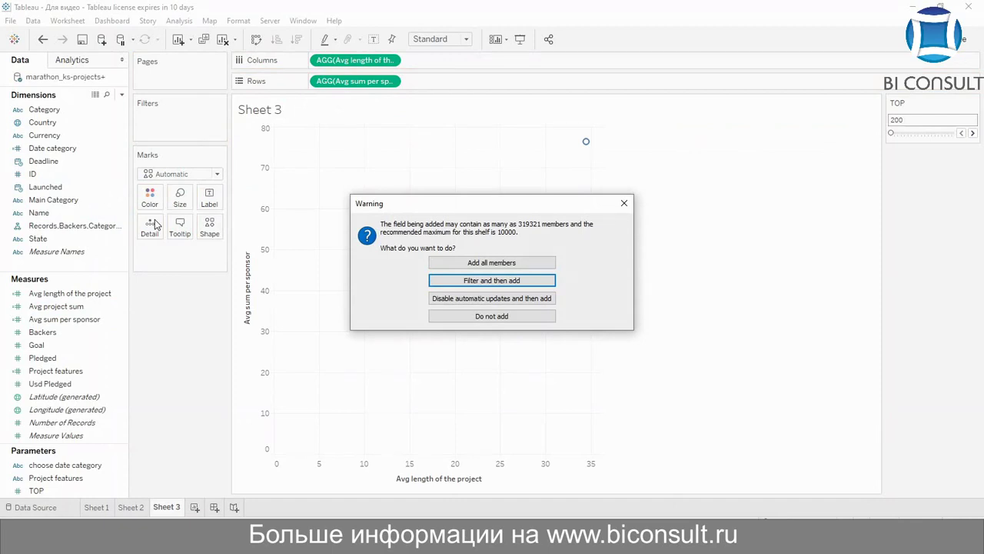
left_click(502, 265)
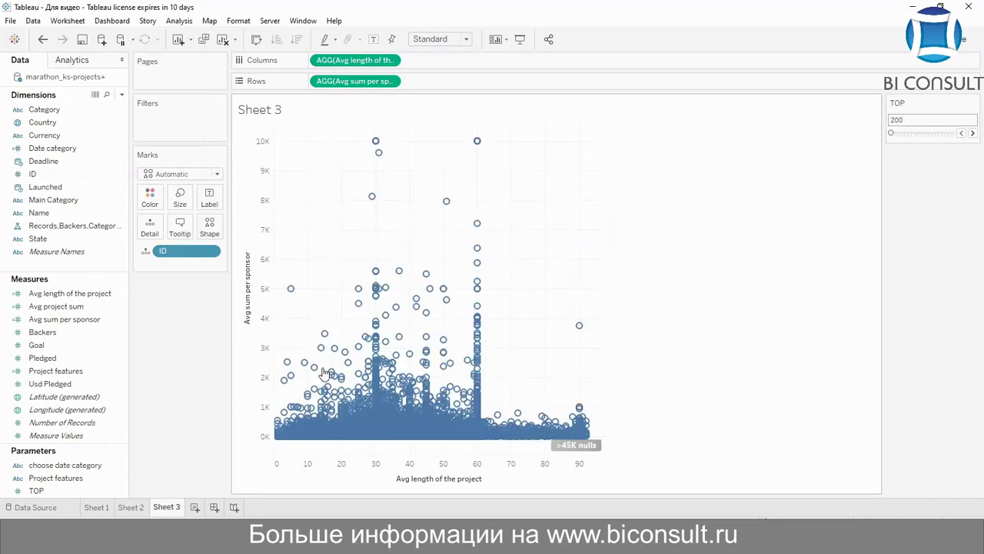
- Set the Avg sum per sponsor axis to a logarithmic scale
right_click(261, 347)
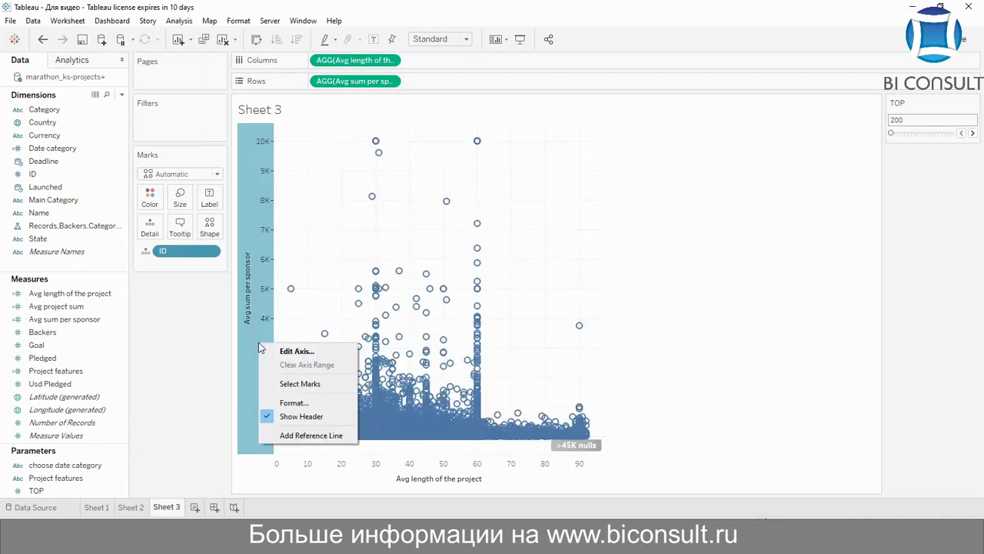
left_click(283, 349)
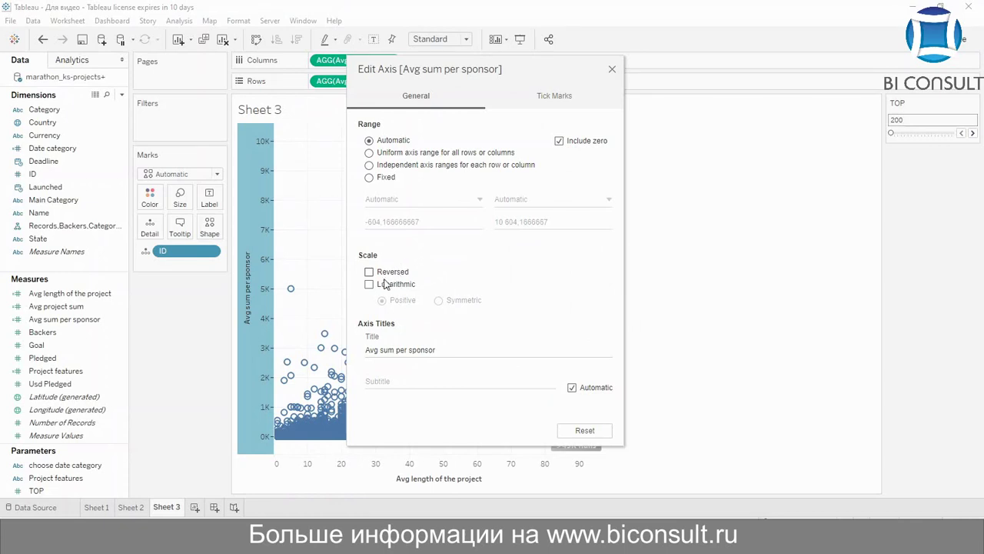
left_click(369, 284)
left_click(369, 284)
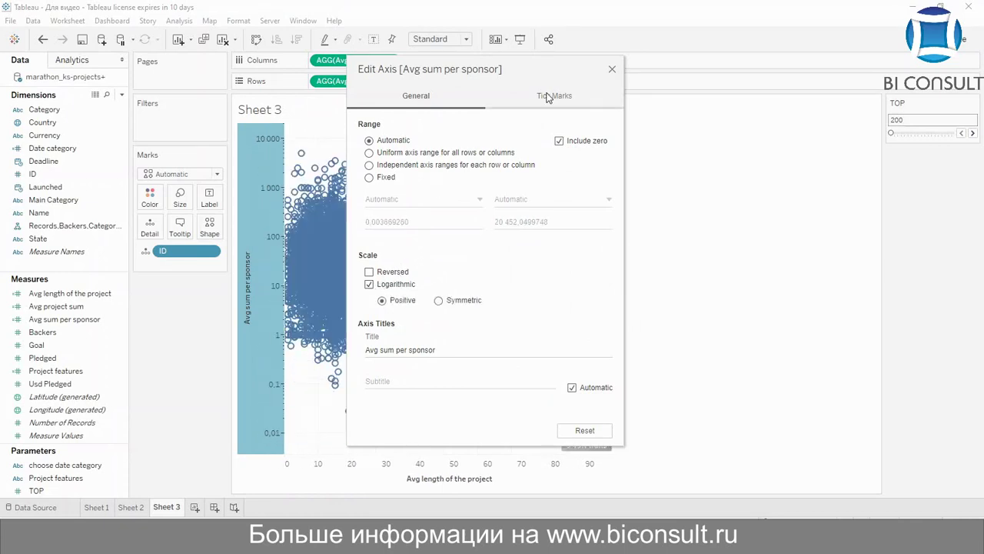
left_click(612, 69)
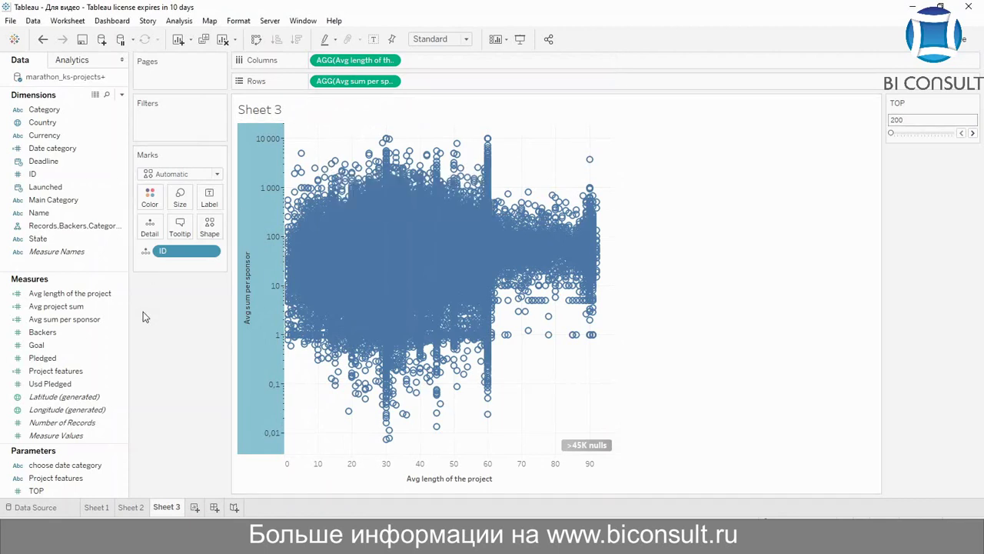
- Start a new set based on the ID dimension and name it TOP set
left_click(94, 175)
right_click(94, 176)
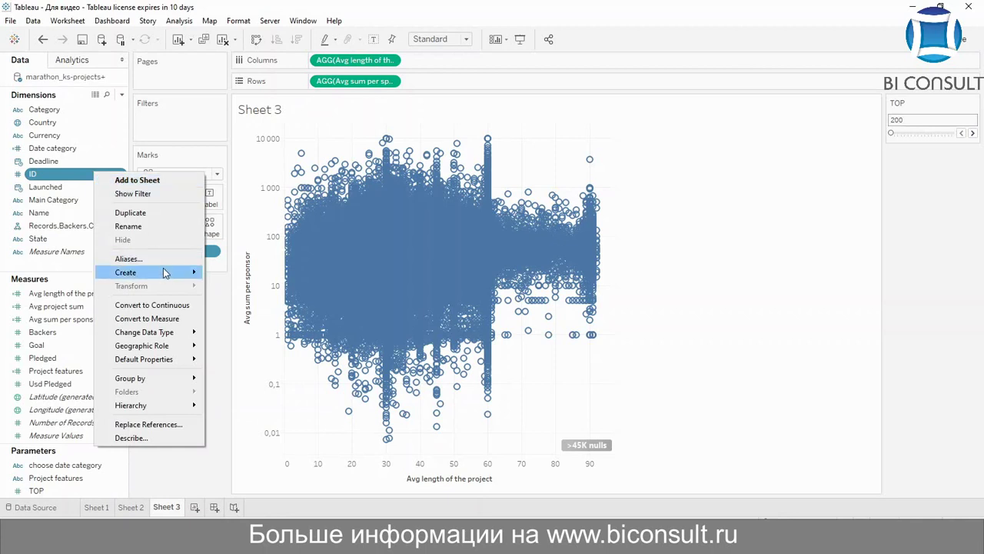
mouse_move(164, 273)
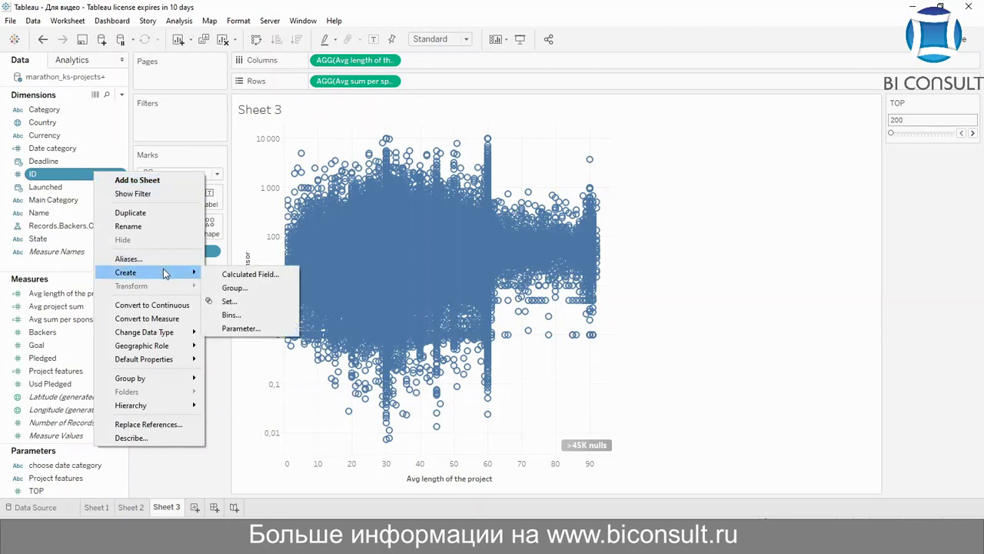
left_click(252, 306)
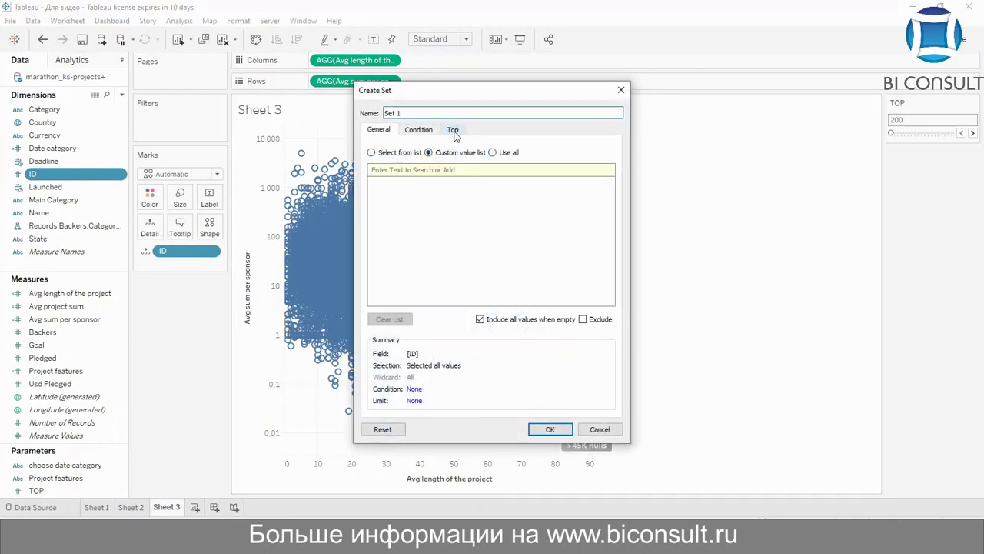
key("BackSpace")
key("BackSpace")
key("BackSpace")
key("BackSpace")
key("BackSpace")
type("TOP se")
- Limit the set by field to the top members given by the TOP parameter, ranked by the sum of Pledged, and save it
left_click(453, 130)
left_click(373, 162)
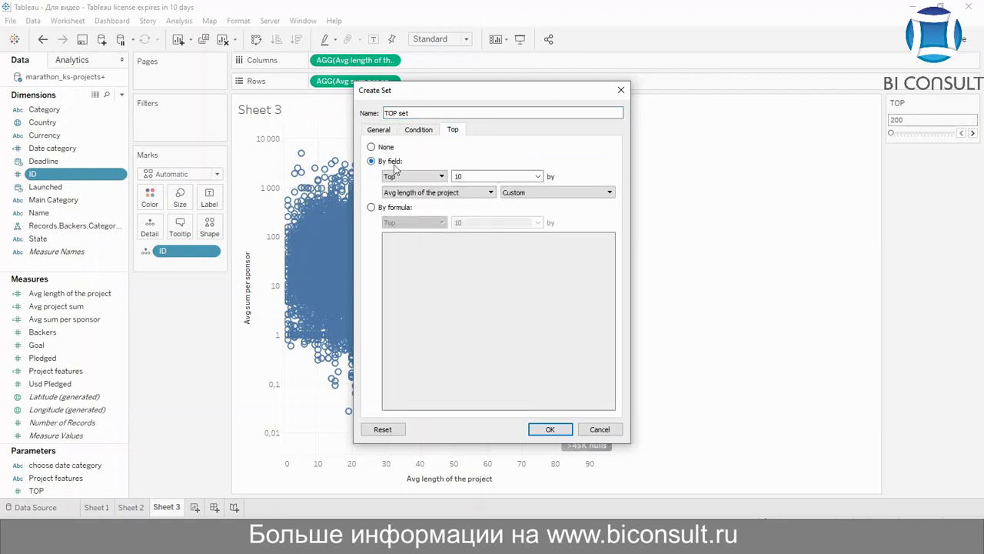
left_click(541, 176)
left_click(493, 199)
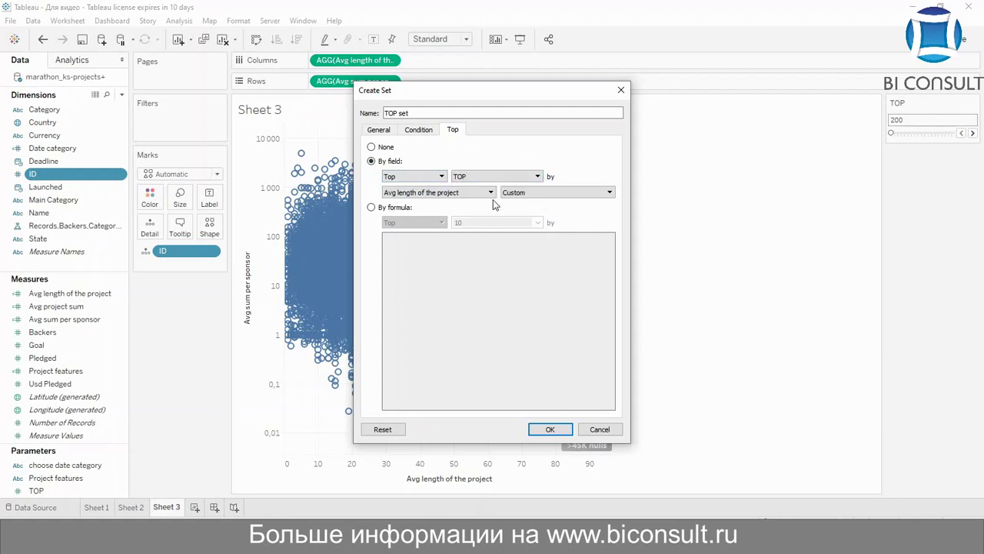
left_click(433, 193)
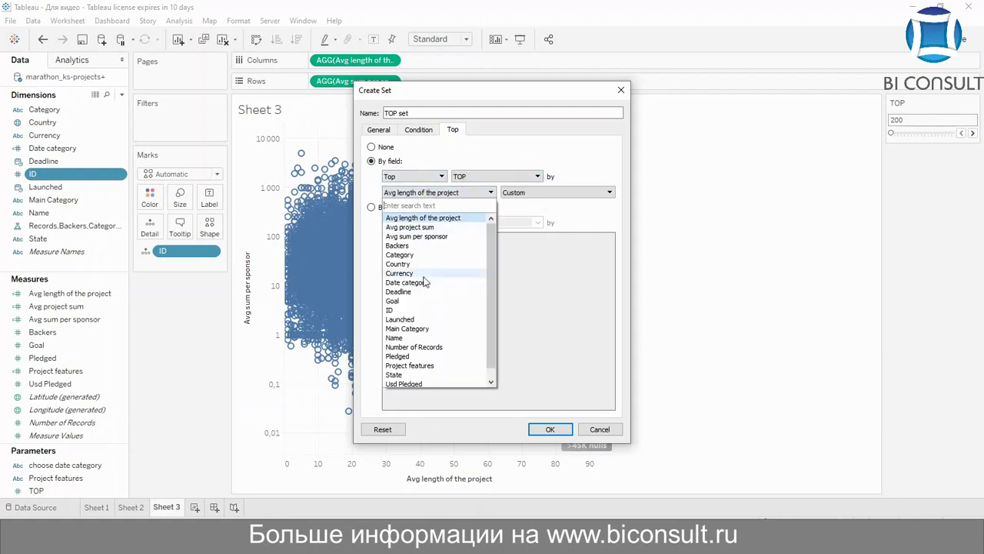
left_click_drag(493, 283, 495, 296)
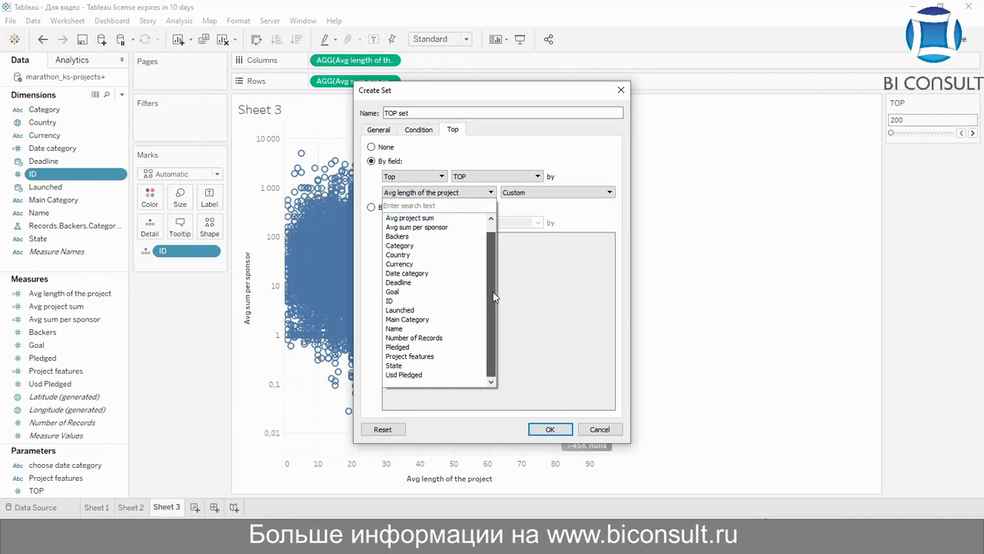
left_click(400, 347)
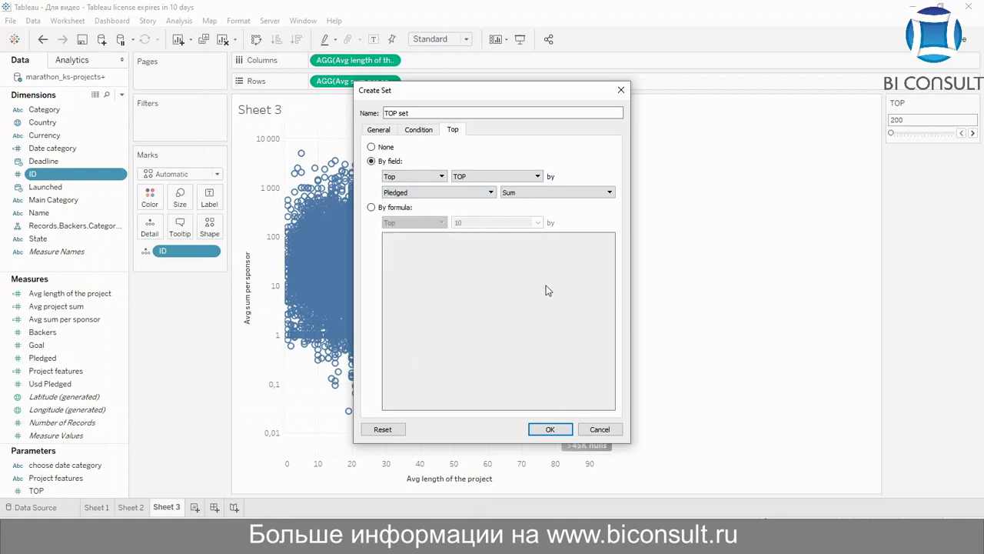
left_click(550, 429)
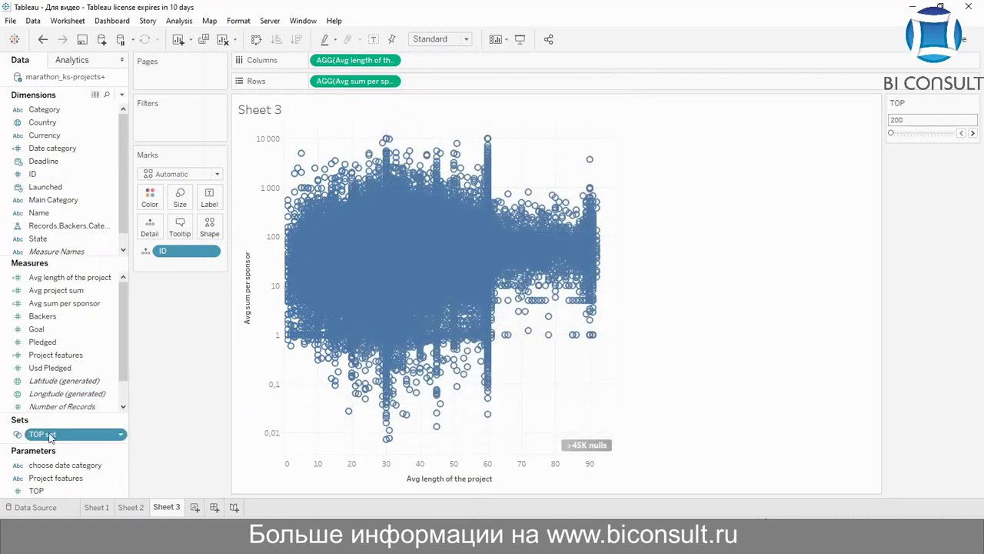
- Filter the scatter plot by TOP set, and try switching that filter to In/Out of the set
mouse_move(50, 437)
left_mouse_down()
mouse_move(158, 202)
mouse_move(165, 116)
mouse_move(174, 127)
left_mouse_up()
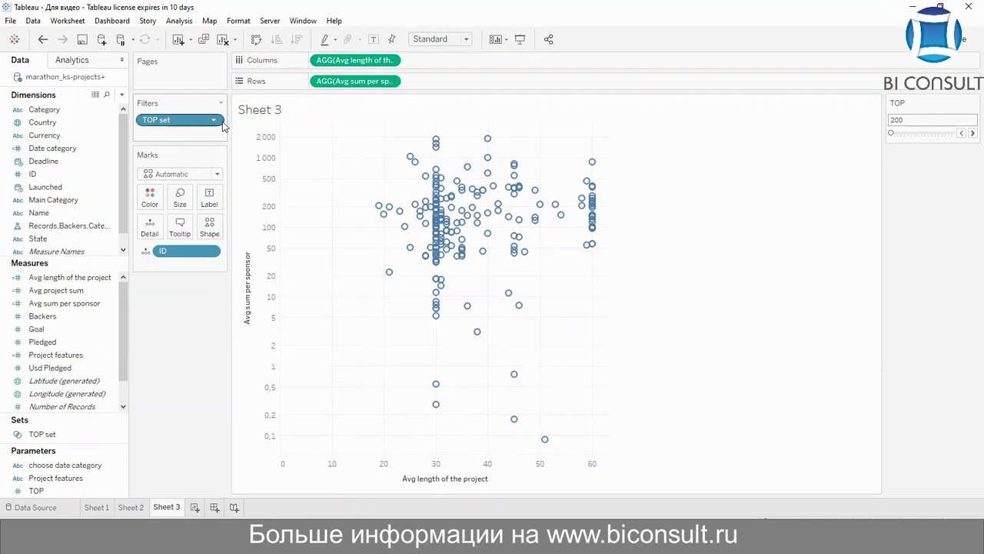
left_click(214, 120)
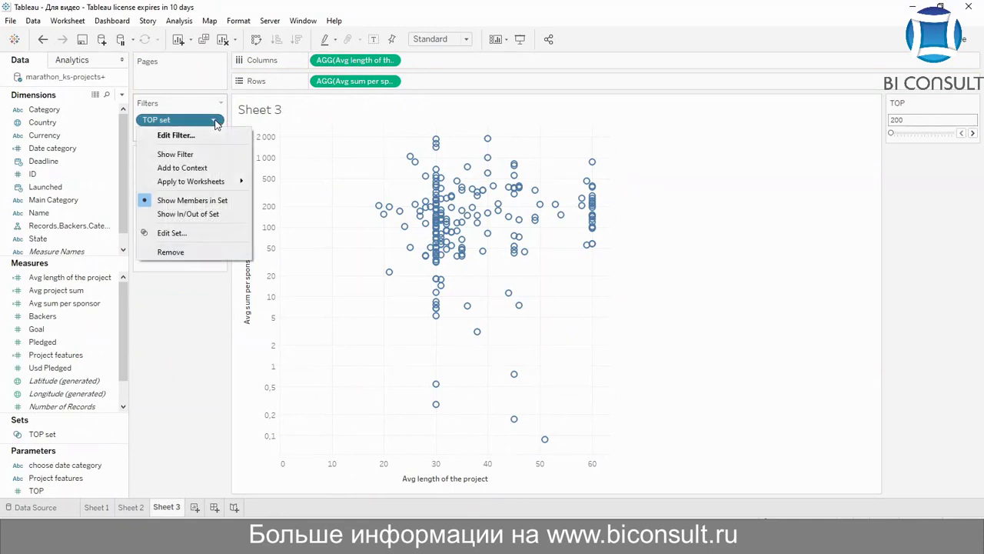
left_click(199, 214)
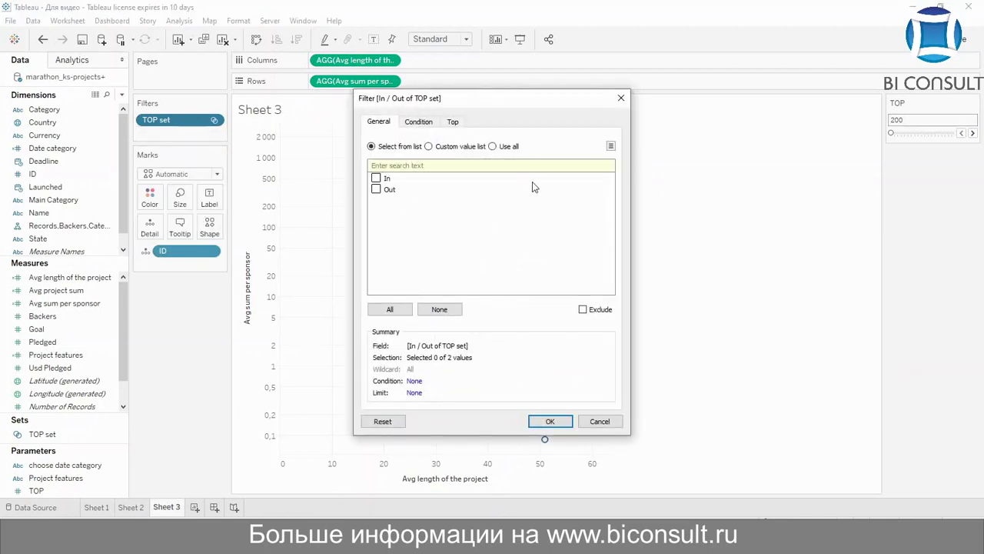
left_click(621, 98)
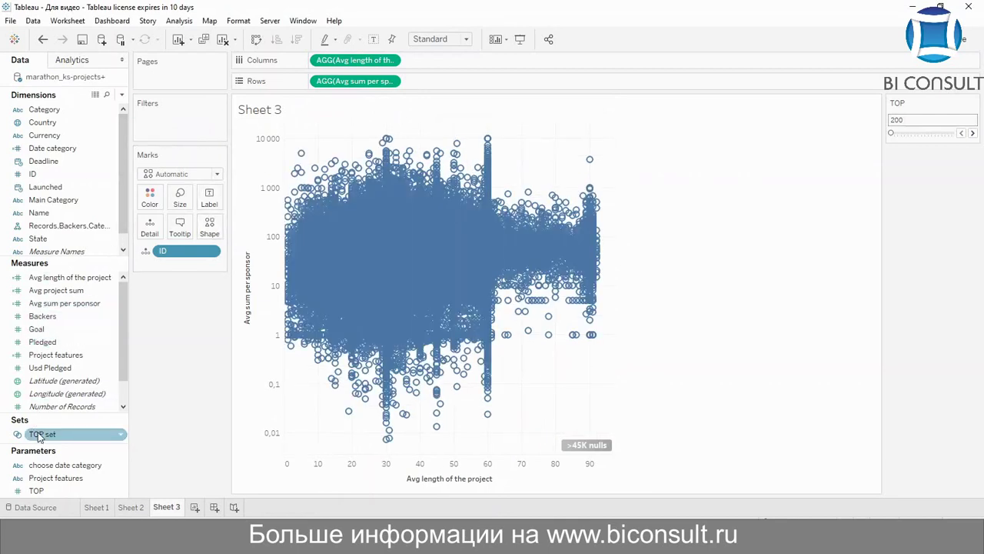
- Colour the scatter plot marks by in/out membership of TOP set and make the marks smaller
left_click_drag(42, 434, 150, 209)
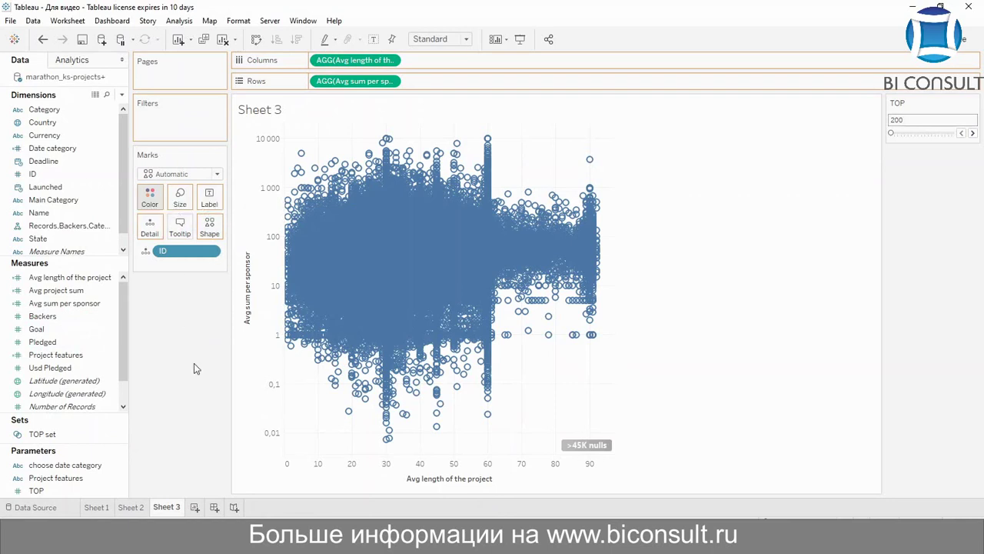
mouse_move(429, 235)
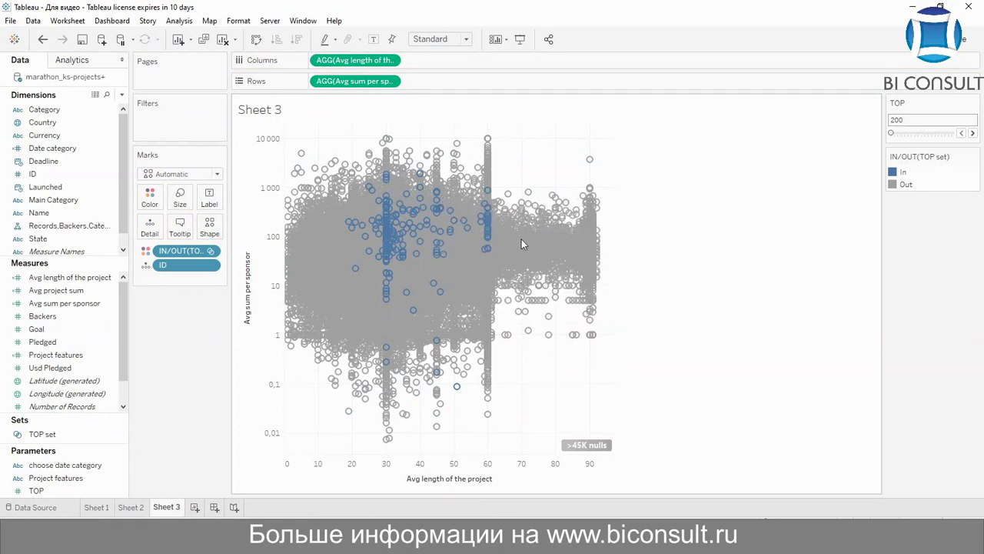
left_click(188, 204)
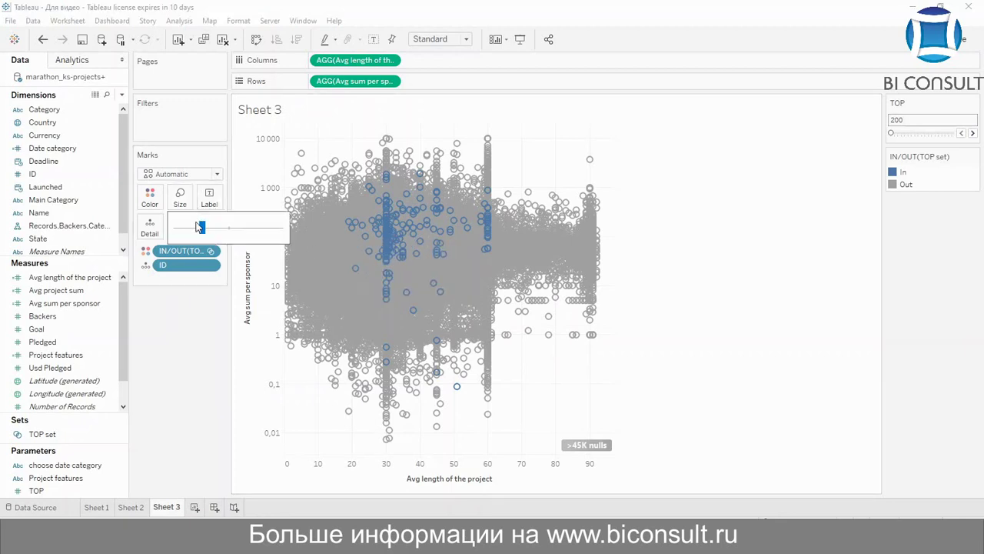
left_click_drag(202, 226, 187, 227)
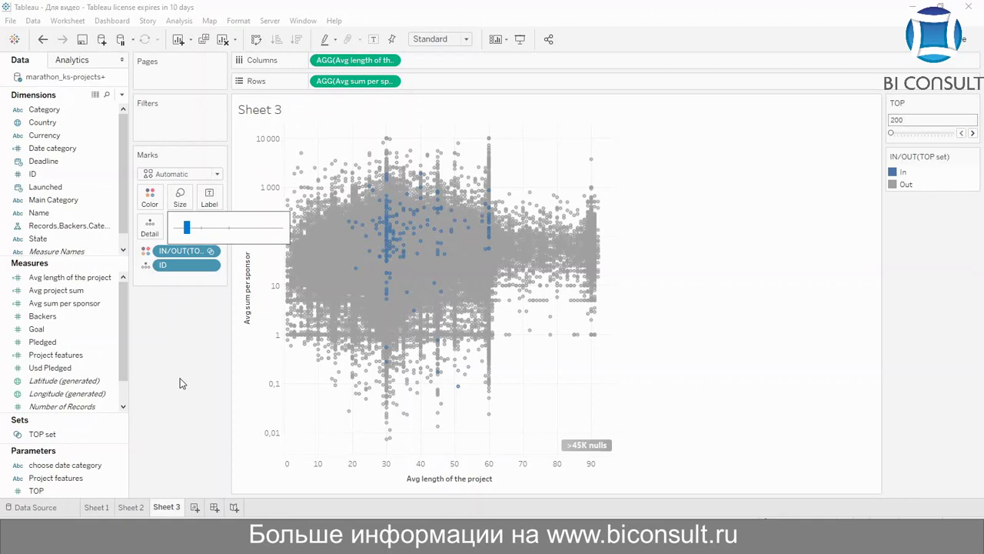
left_click(181, 383)
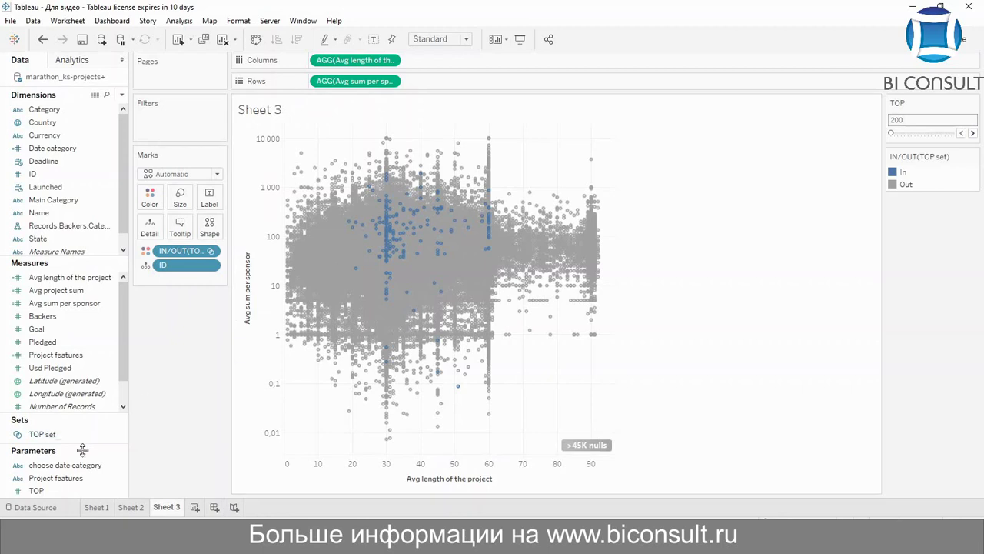
- Add the Goal and Pledged measures to the marks' tooltip
left_click_drag(46, 352, 179, 228)
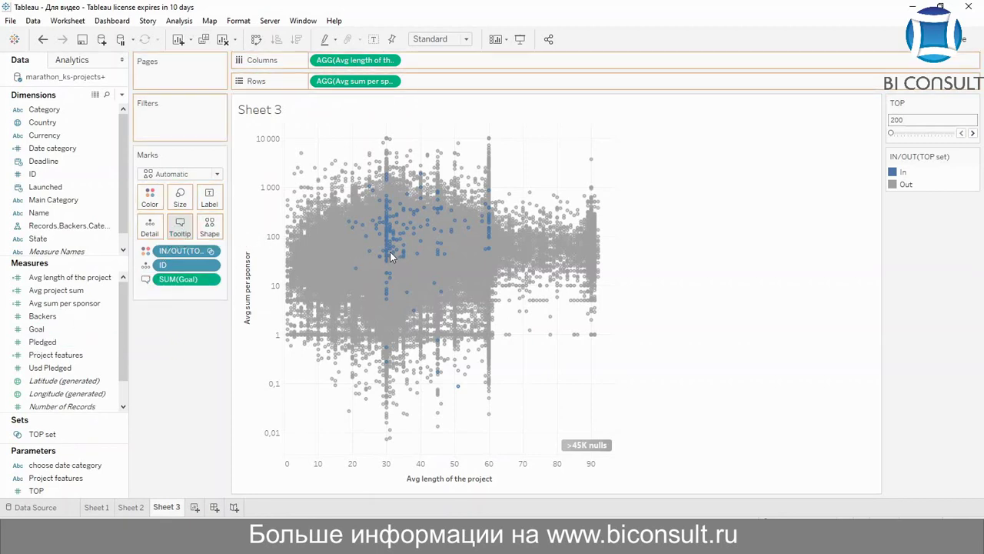
mouse_move(387, 257)
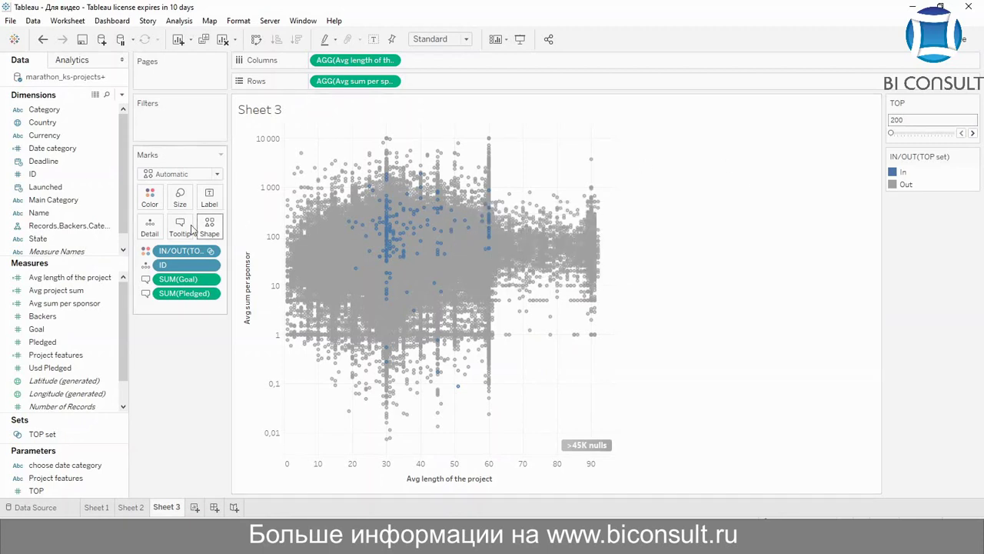
- Create a list parameter from the ID dimension and name it MY PROJECT
right_click(90, 177)
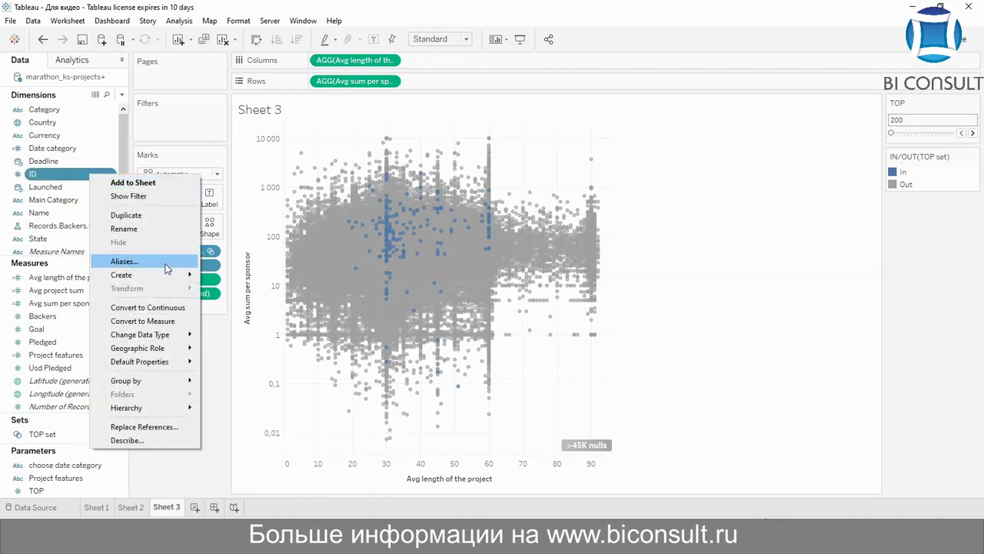
mouse_move(166, 276)
left_click(256, 343)
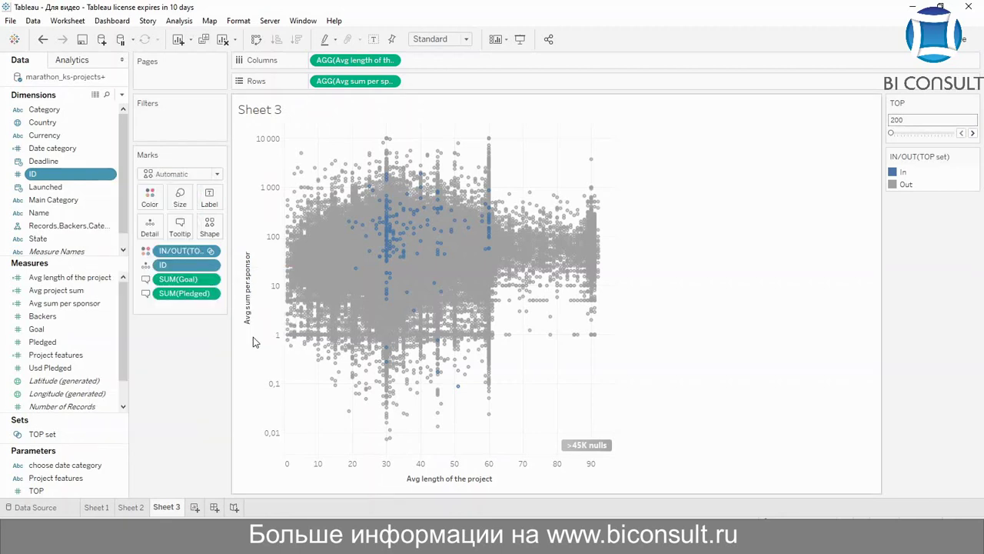
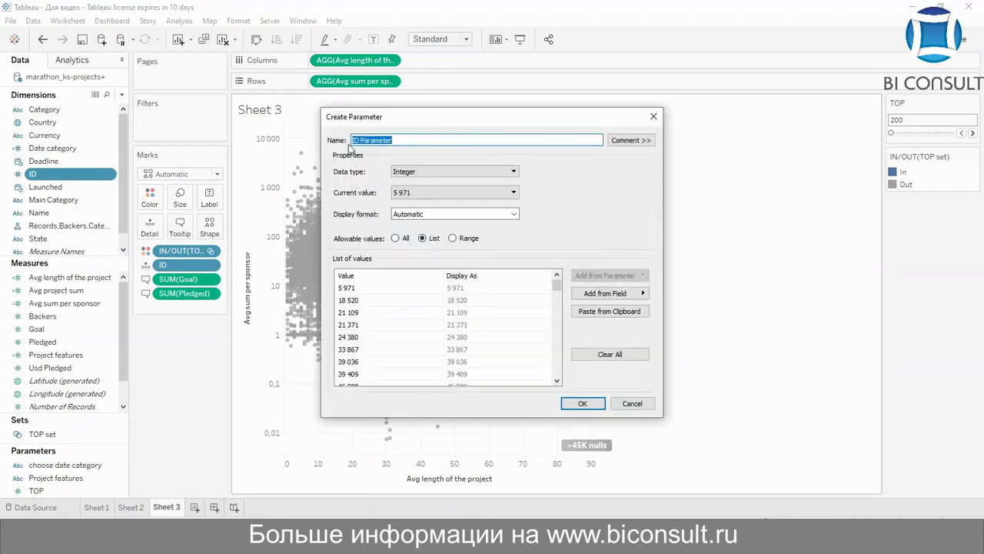
key("BackSpace")
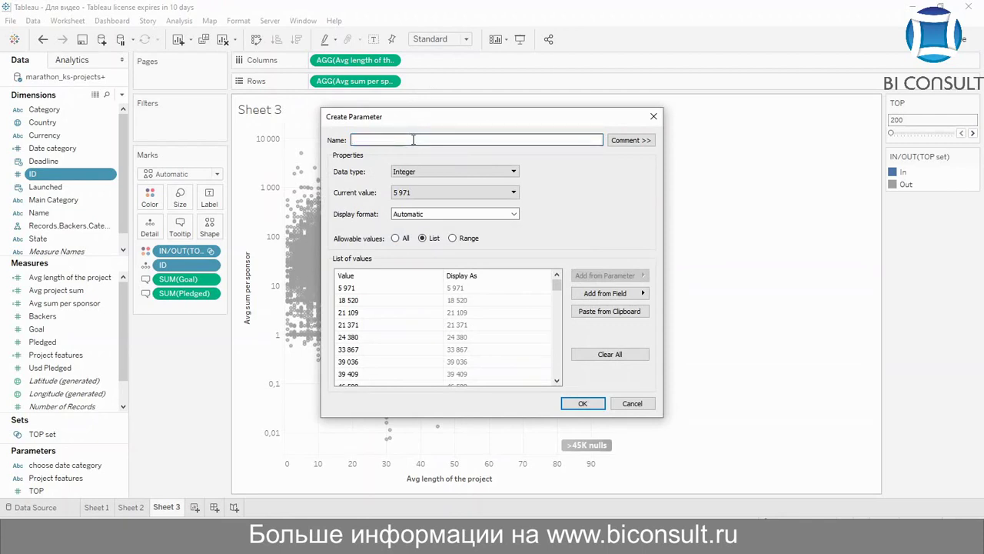
type("M")
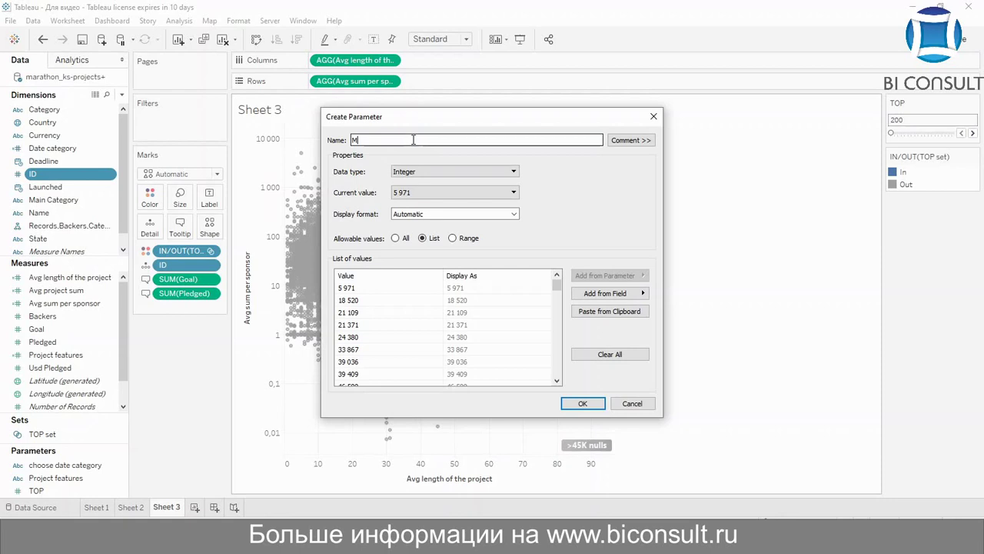
type("Y PROJECT")
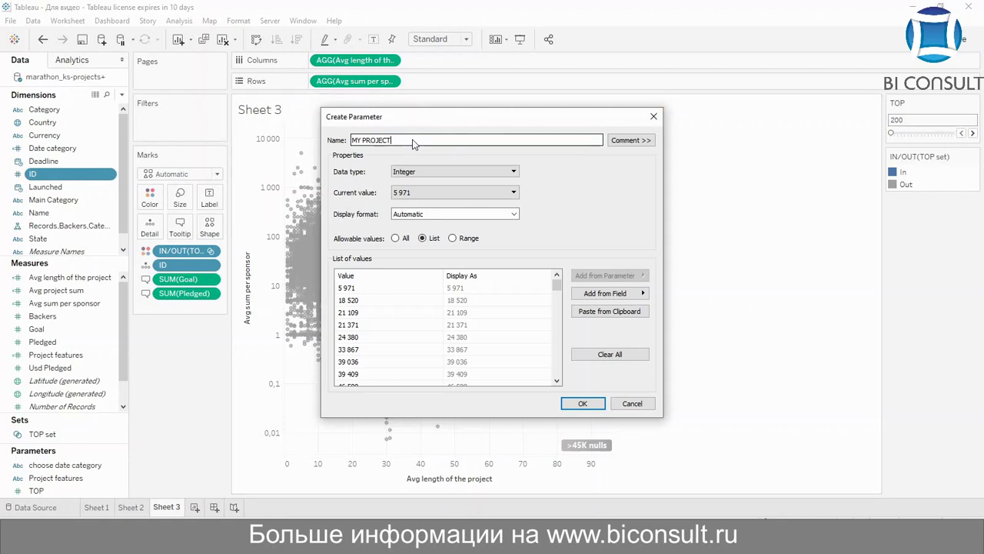
left_click(584, 406)
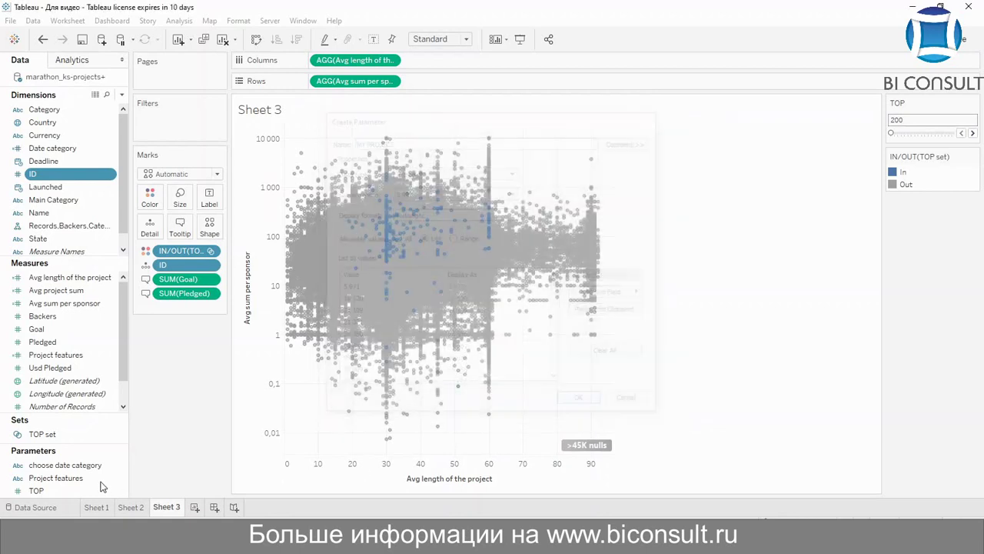
- Show the control for the MY PROJECT parameter and change it to the Type In style
right_click(69, 466)
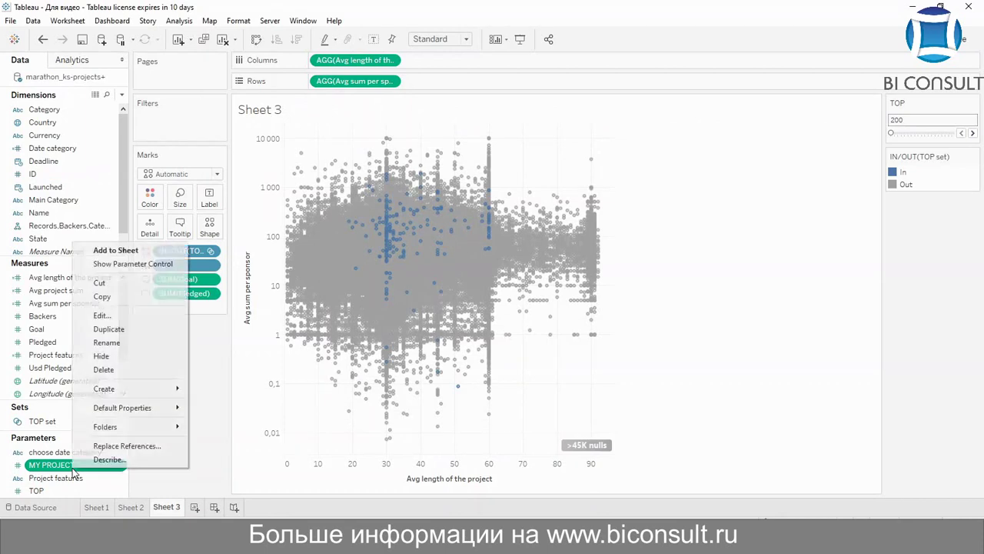
left_click(146, 265)
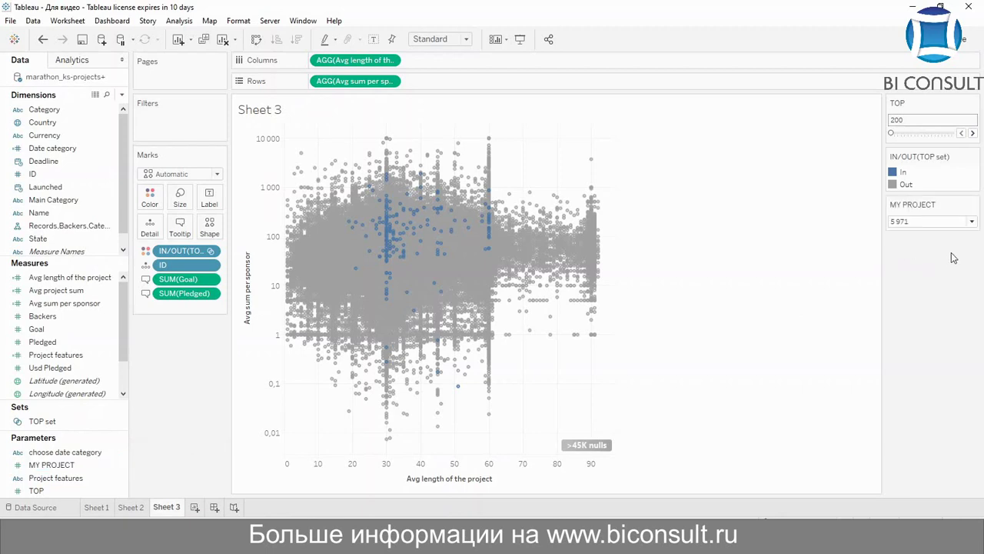
left_click(973, 204)
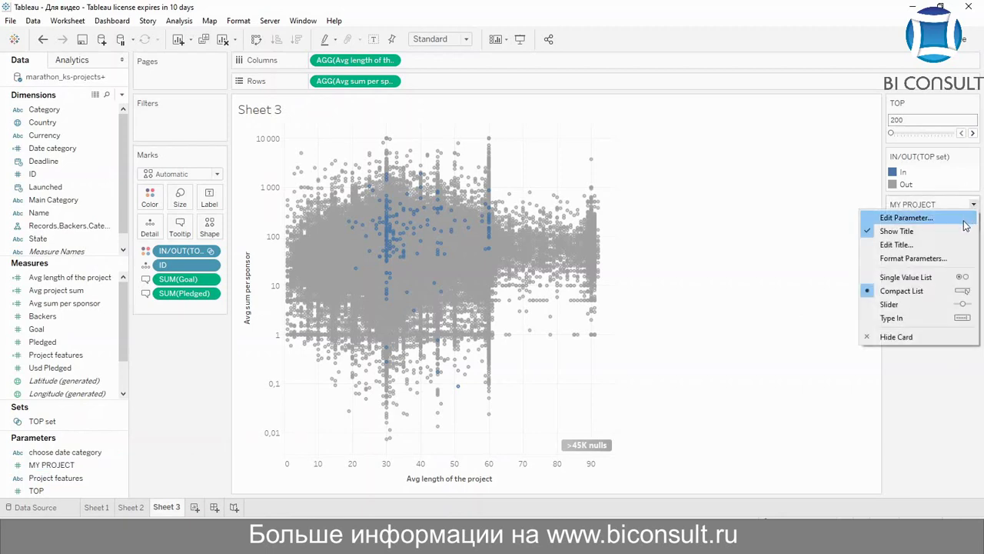
left_click(936, 323)
- Set the MY PROJECT parameter to 33 867
left_click(919, 225)
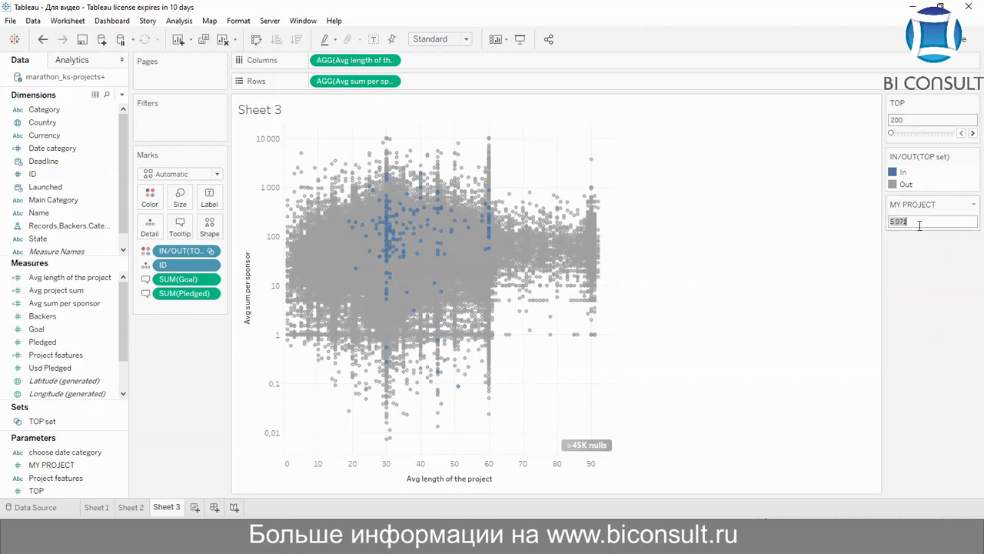
key("BackSpace")
type("5")
key("BackSpace")
key("BackSpace")
type("3")
key("End")
key("Return")
- Start a new calculated field and name it My project measure
scroll(56, 397, "down", 1)
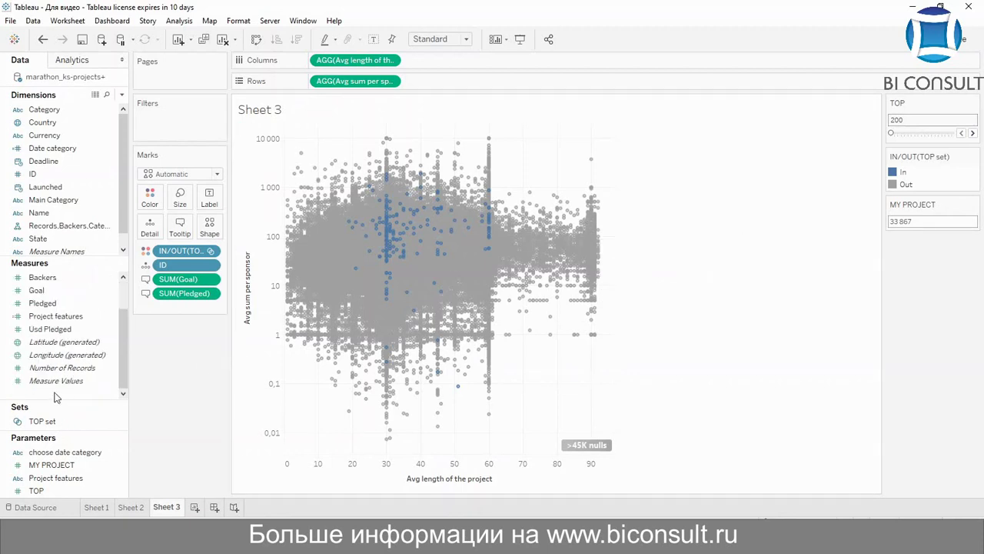
right_click(55, 394)
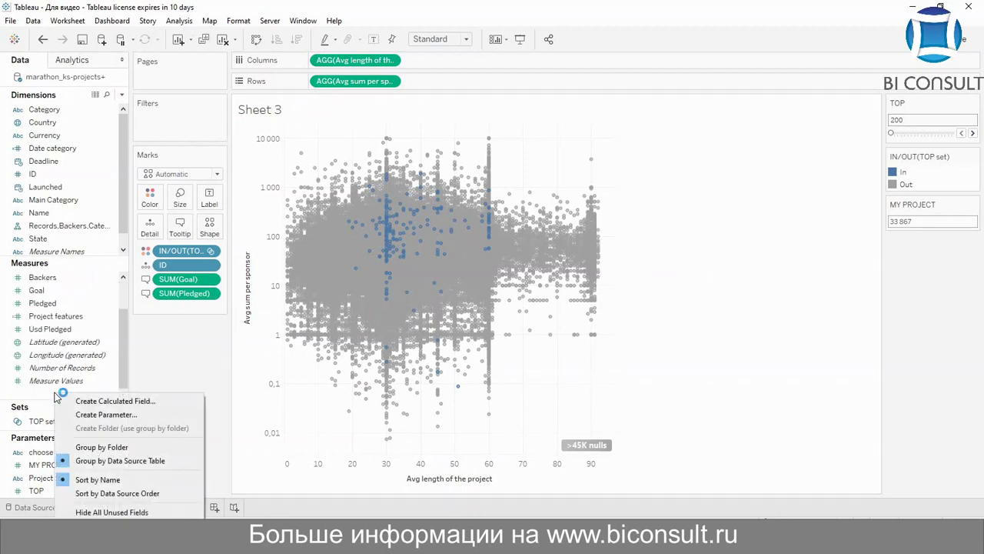
left_click(136, 400)
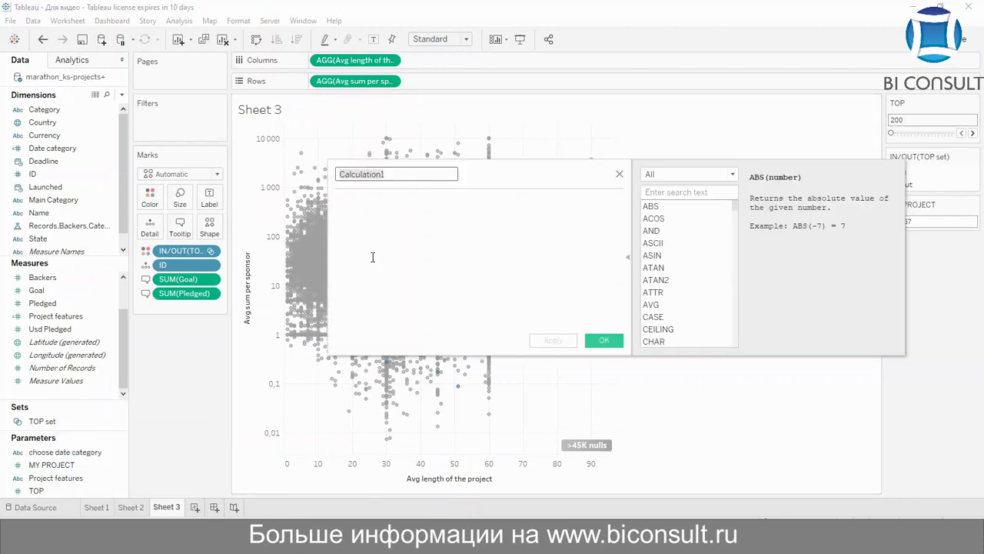
key("BackSpace")
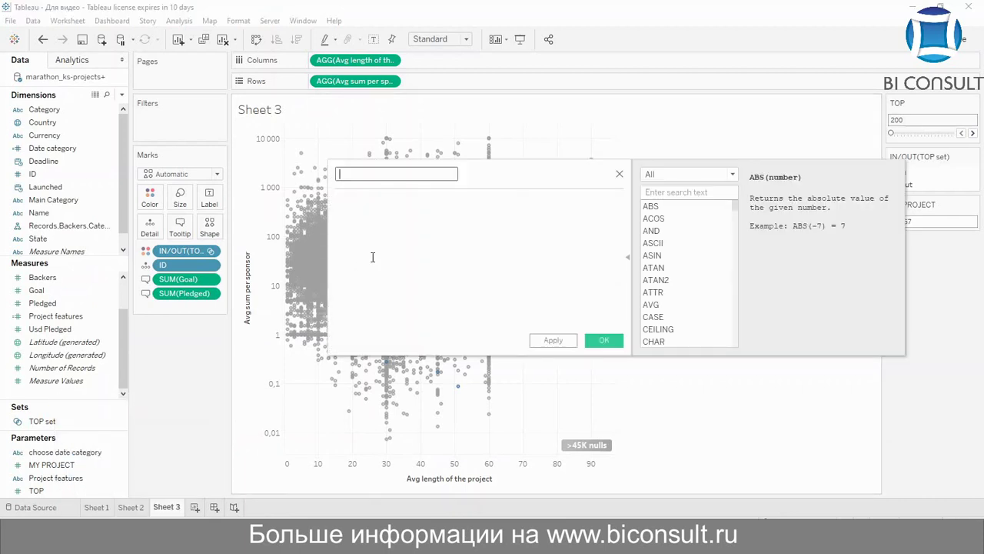
type("My project measaure")
key("BackSpace")
key("BackSpace")
key("BackSpace")
key("BackSpace")
type("ure")
left_click(404, 210)
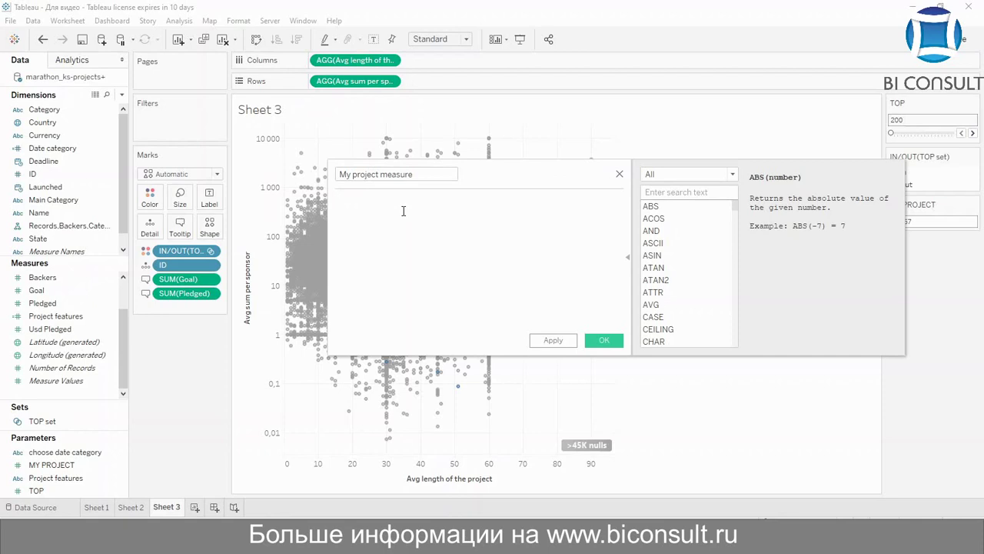
- Define the calculation as ATTR([ID]) = [MY PROJECT] and save it
type("ATTR")
key("Return")
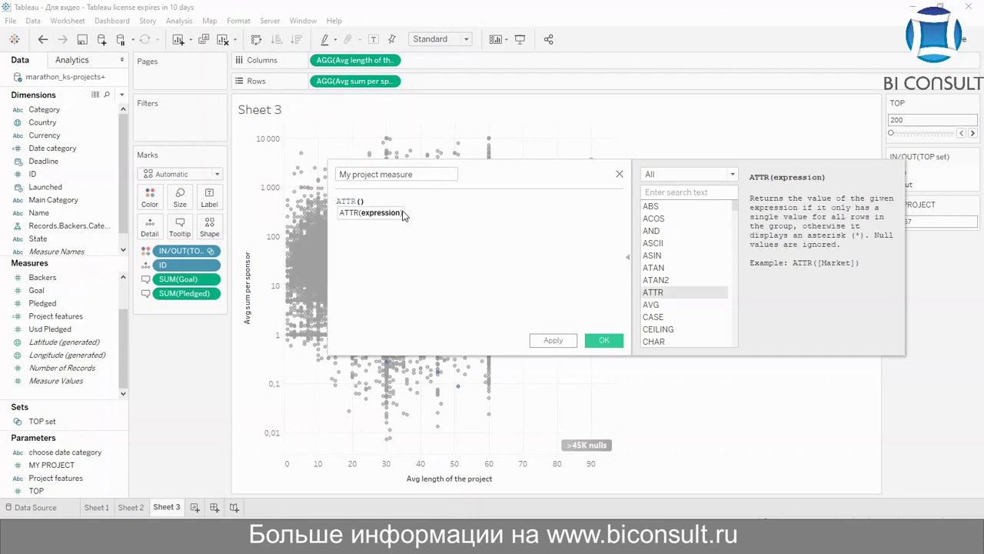
type("ID")
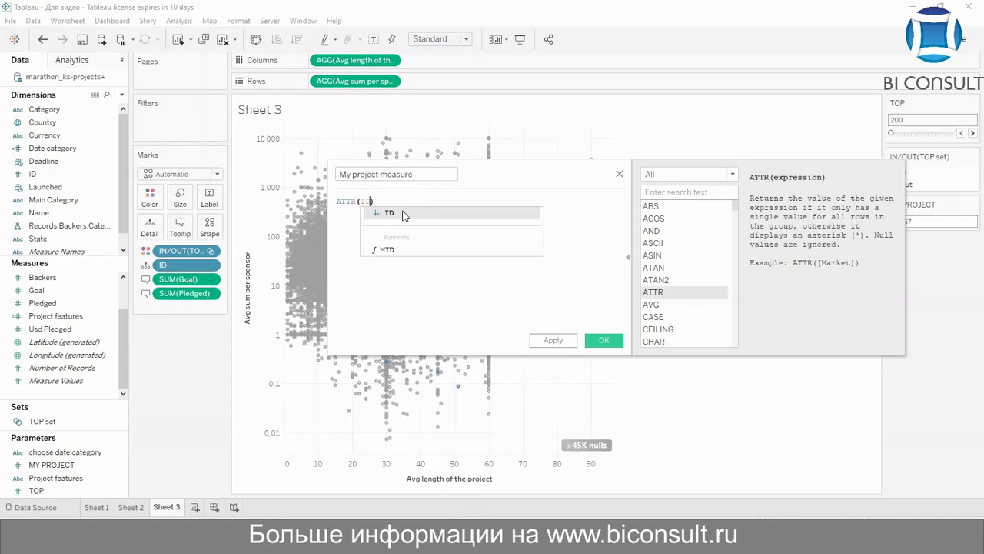
key("Return")
type("=")
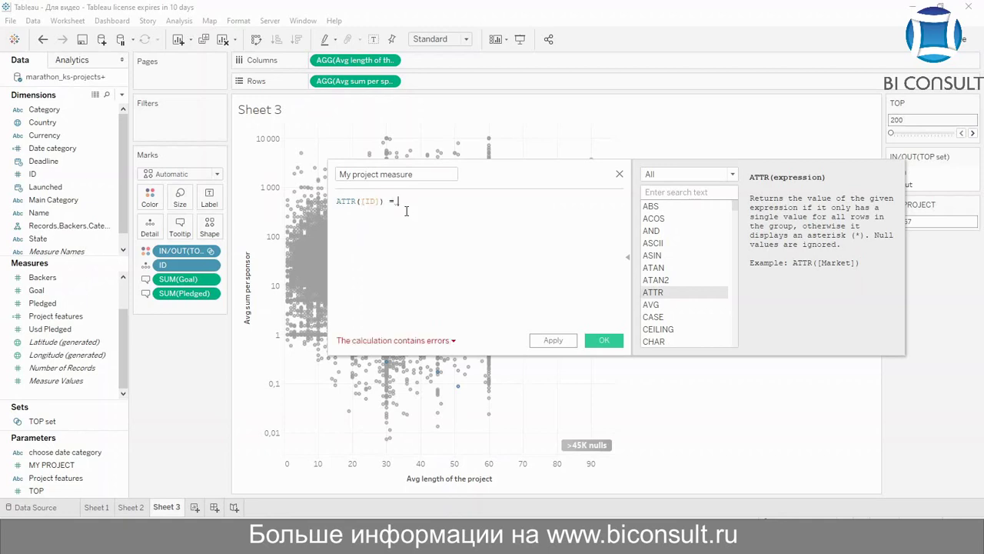
type(" [M")
key("Return")
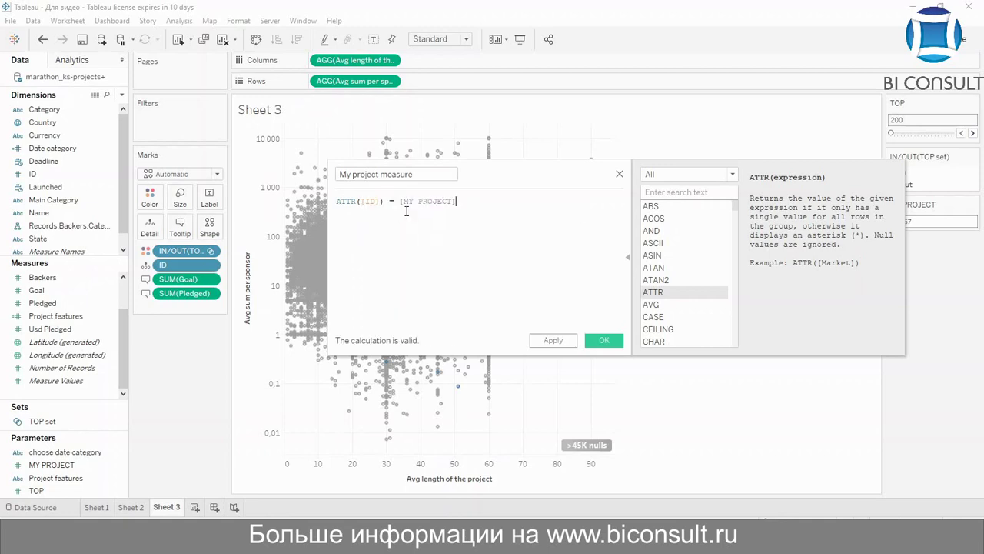
left_click(603, 340)
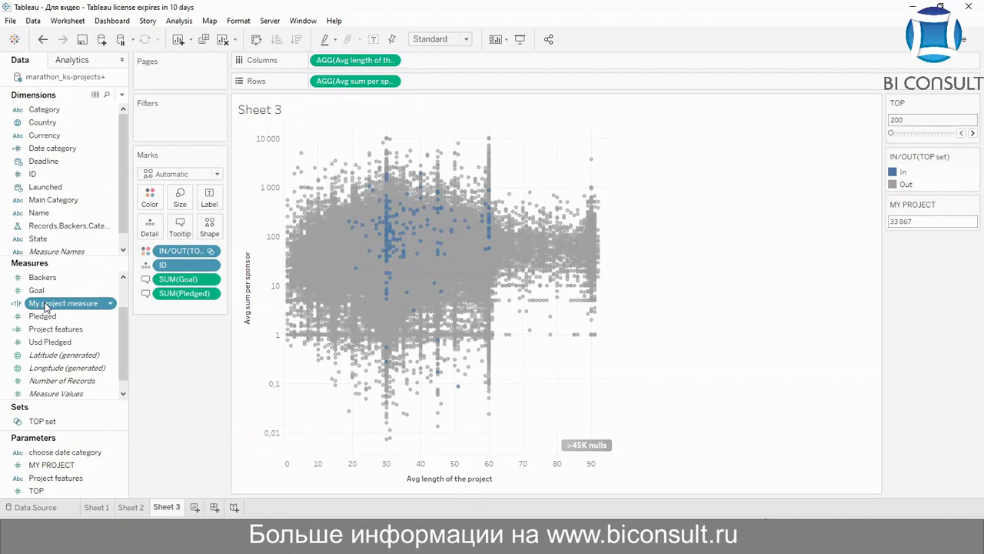
- Assign My project measure to both the shape and the size of the scatter plot marks
left_click_drag(45, 305, 209, 221)
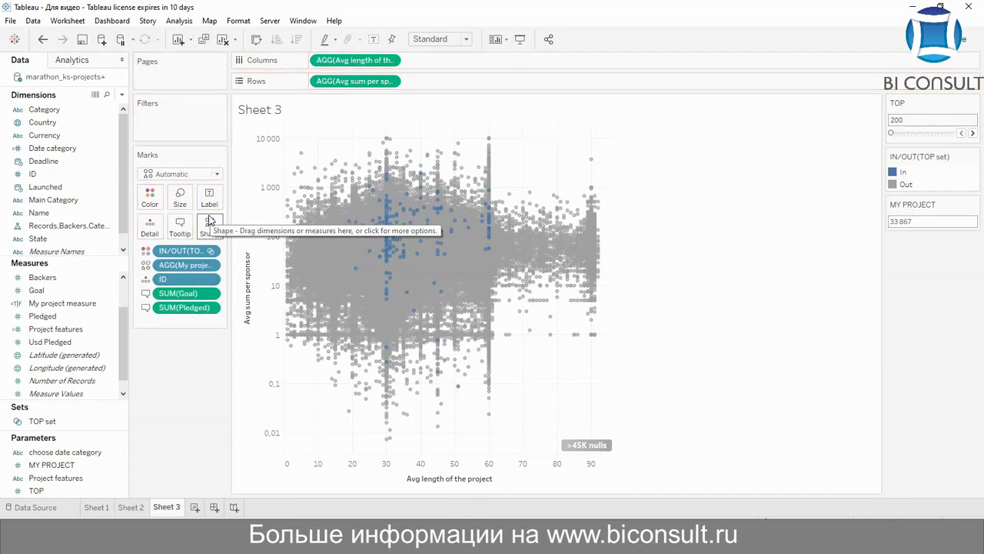
left_click(62, 305)
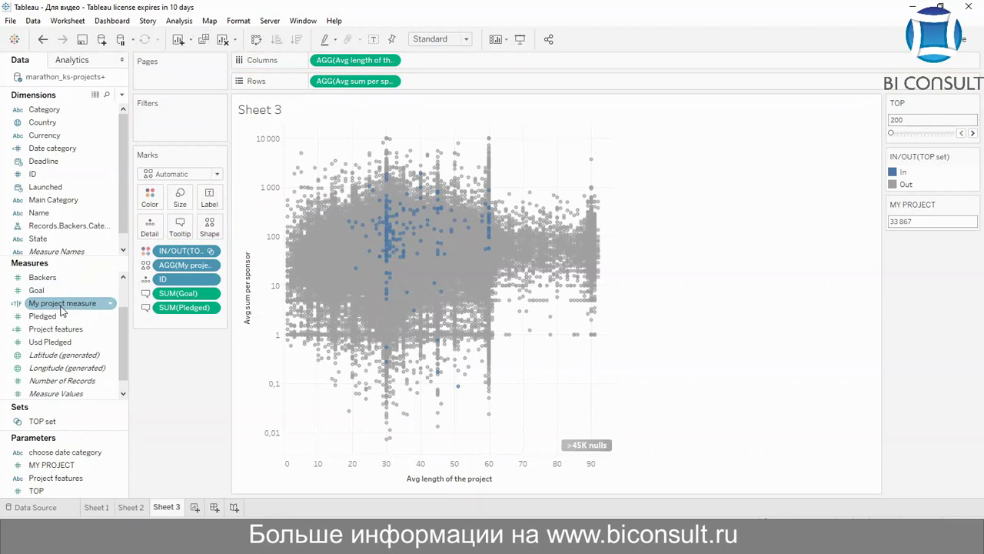
left_click_drag(62, 310, 179, 206)
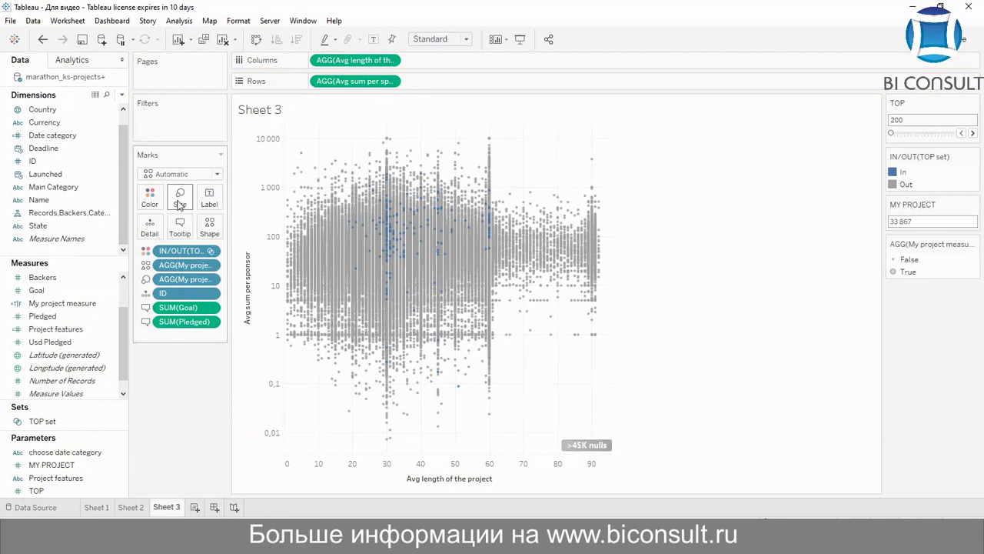
- Try to adjust the overall size of the scatter plot marks
left_click(178, 201)
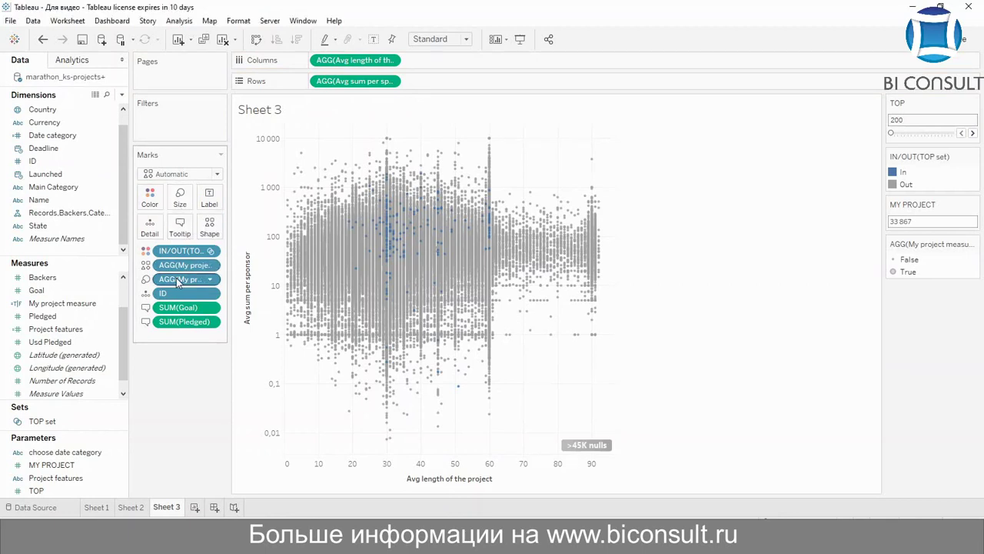
left_click(146, 279)
left_click(182, 198)
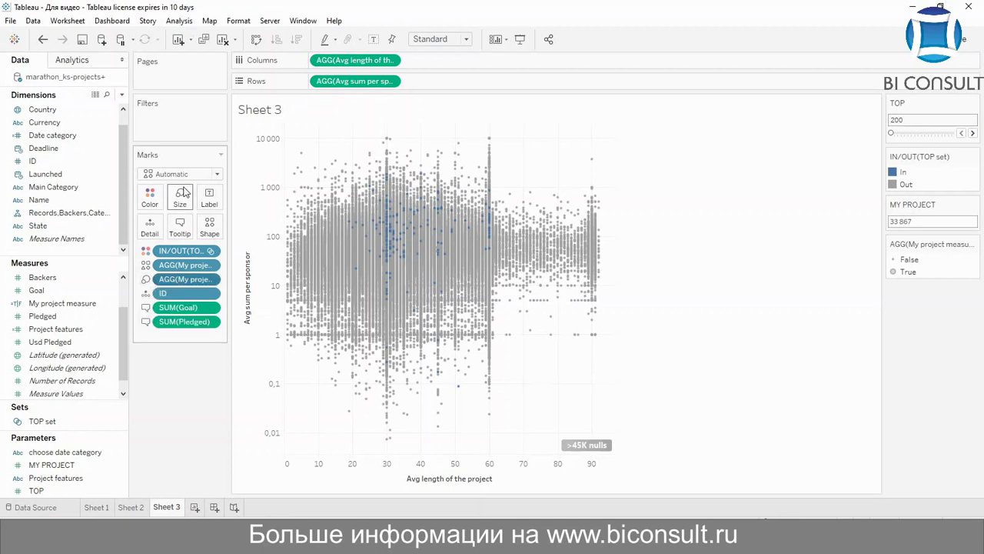
left_click(183, 197)
mouse_move(187, 227)
left_mouse_down()
mouse_move(201, 234)
mouse_move(186, 228)
left_mouse_up()
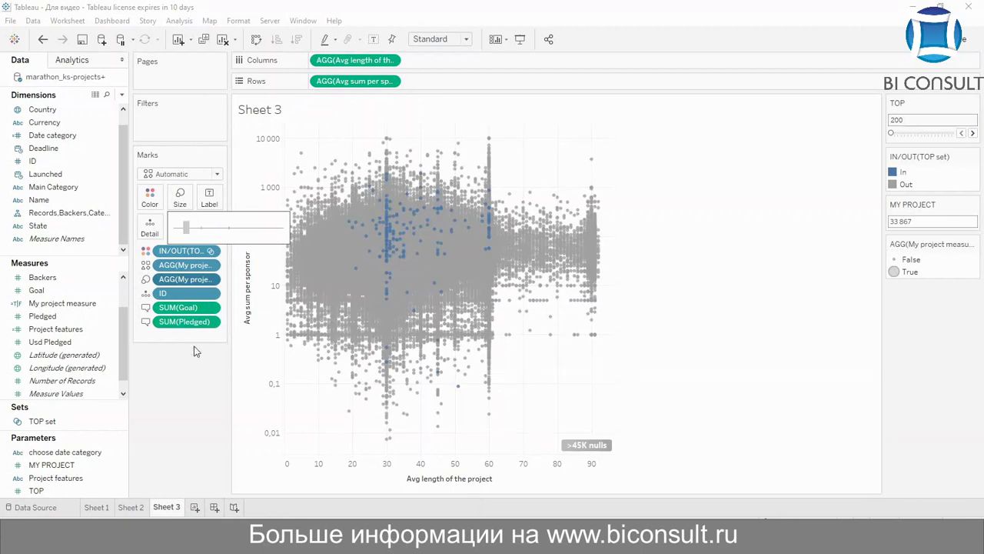
- Widen the mark size range for My project measure so that True marks are much larger than False ones
left_click(973, 244)
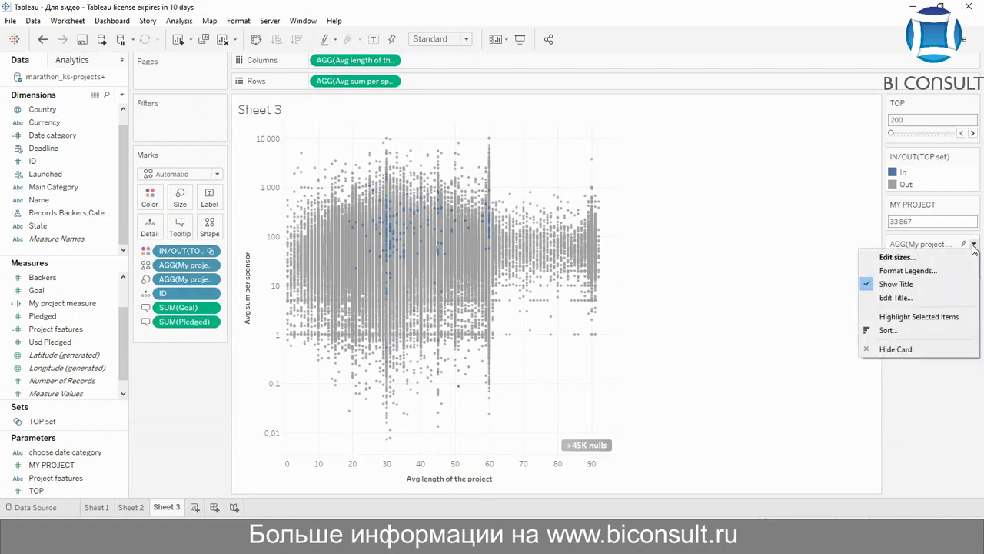
left_click(934, 255)
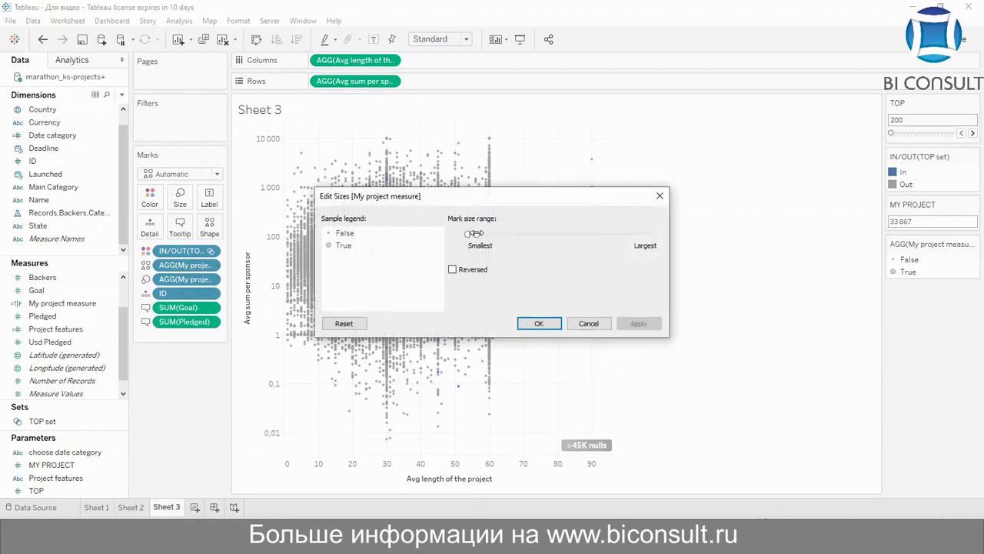
left_click_drag(477, 232, 494, 235)
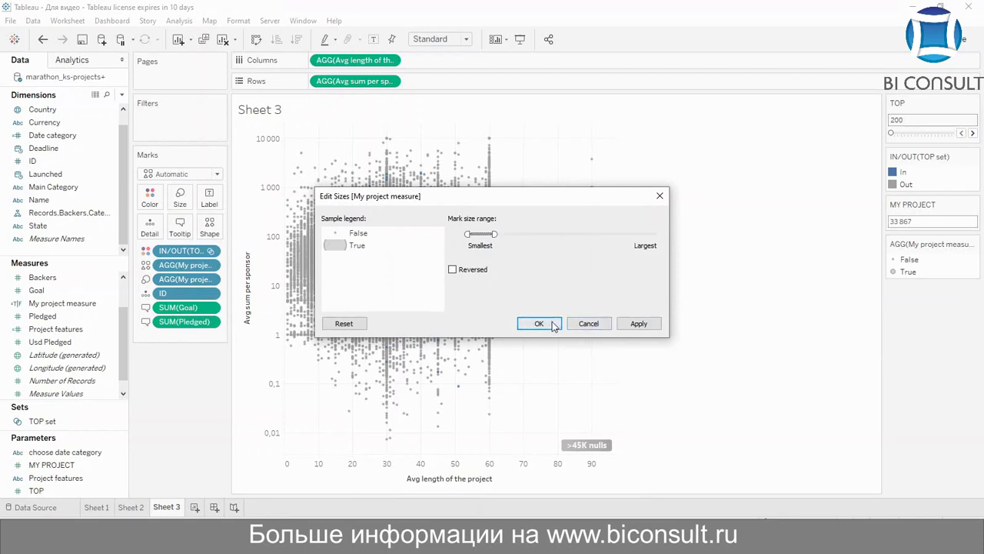
left_click(539, 323)
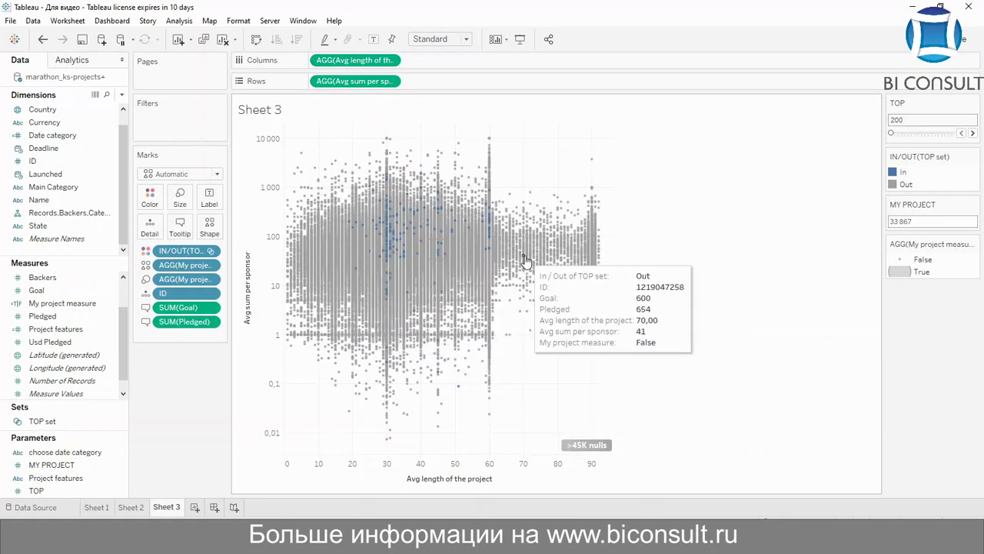
- Set the MY PROJECT parameter to 213 008 923 and inspect individual marks in the scatter plot
left_click(931, 225)
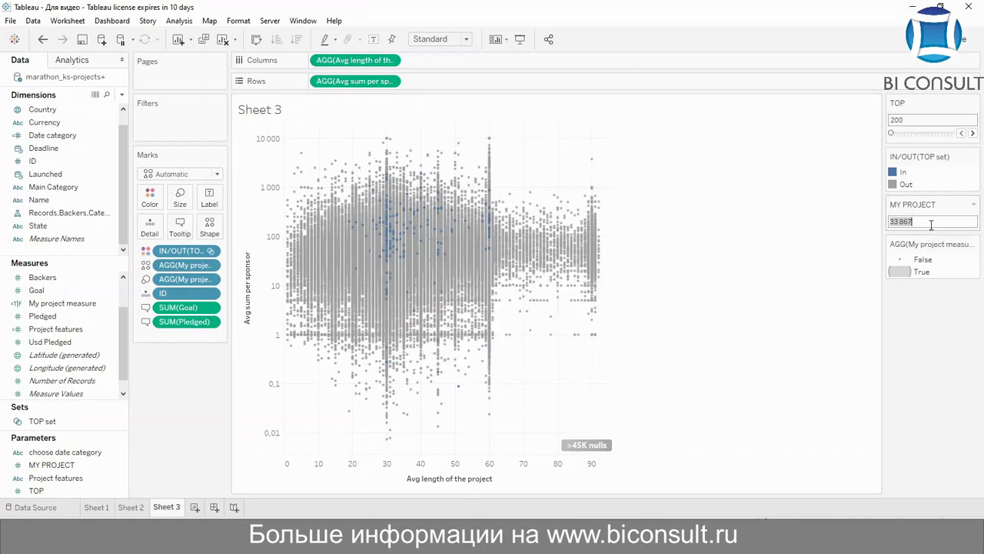
key("BackSpace")
type("213")
key("Return")
left_click(974, 204)
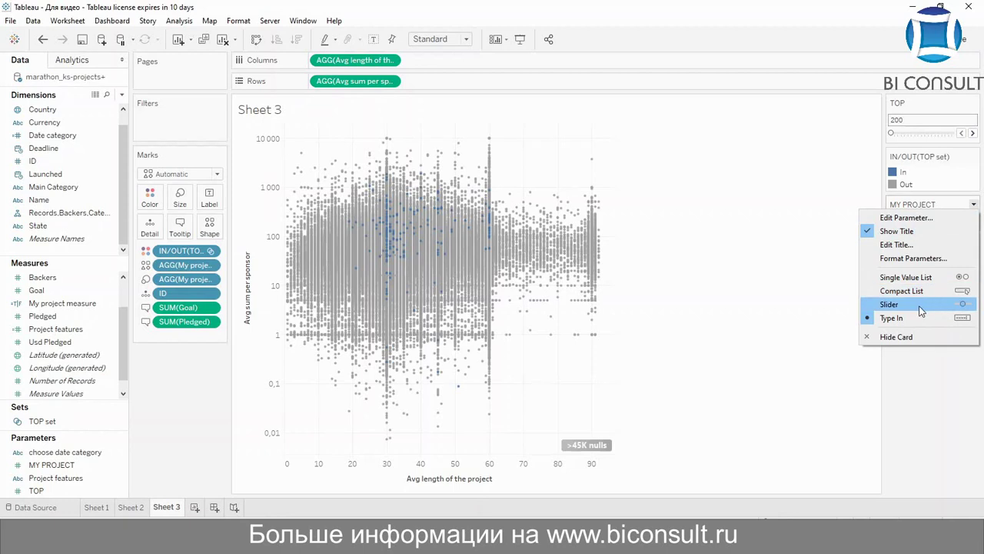
left_click(800, 388)
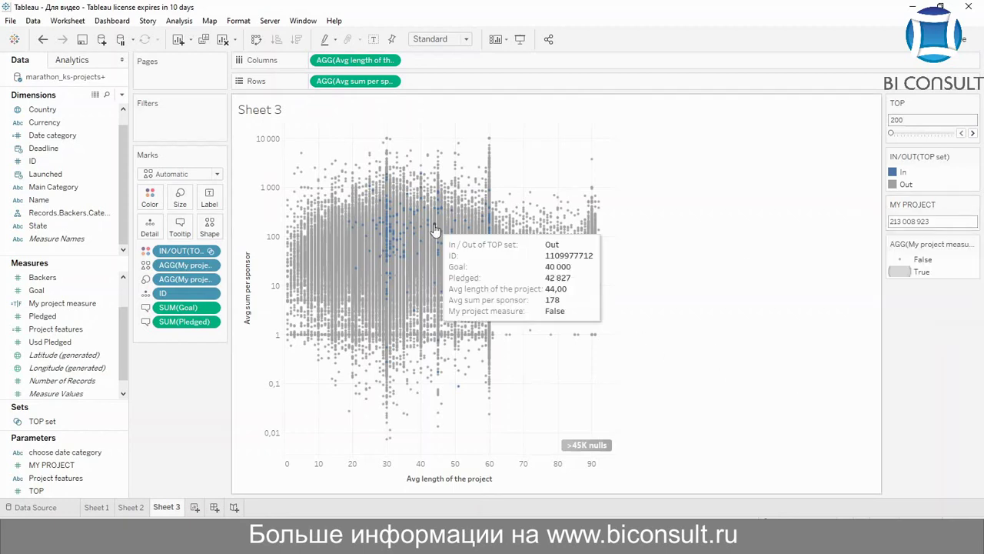
mouse_move(390, 245)
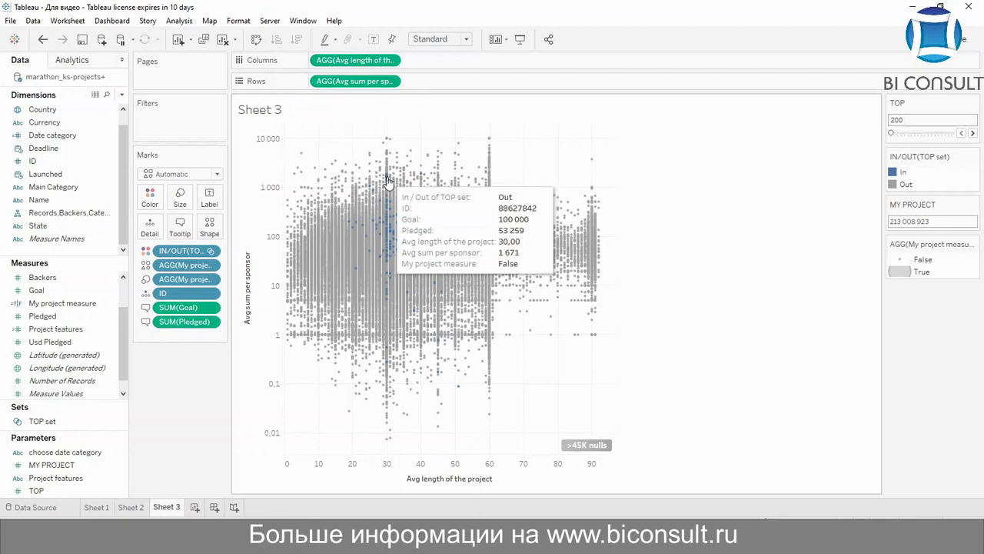
left_click(933, 221)
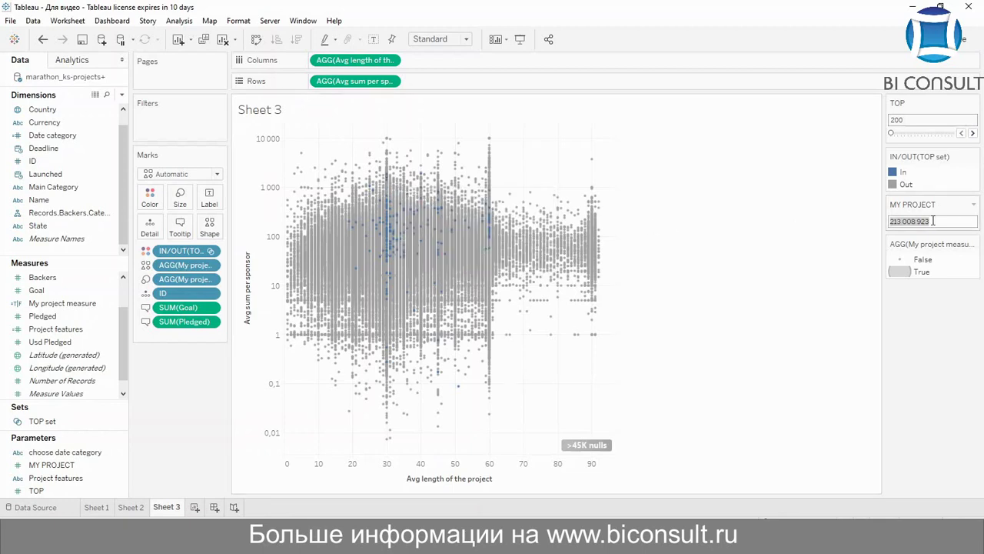
type("2009")
key("BackSpace")
type("1")
type("4")
type("5")
type("0")
type("51")
type("7")
key("Return")
- Set the MY PROJECT parameter to 14 853 338
left_click(935, 222)
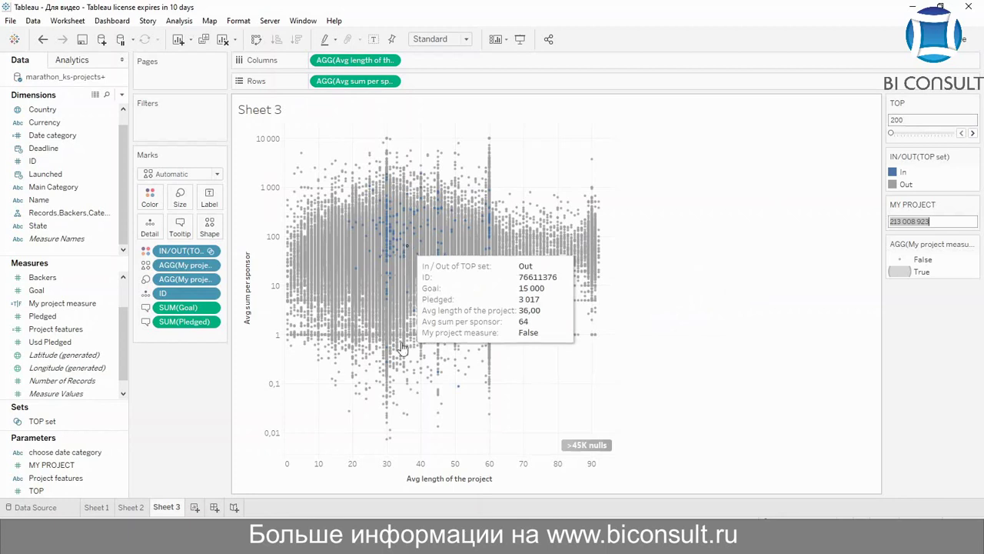
type("14853338")
key("Return")
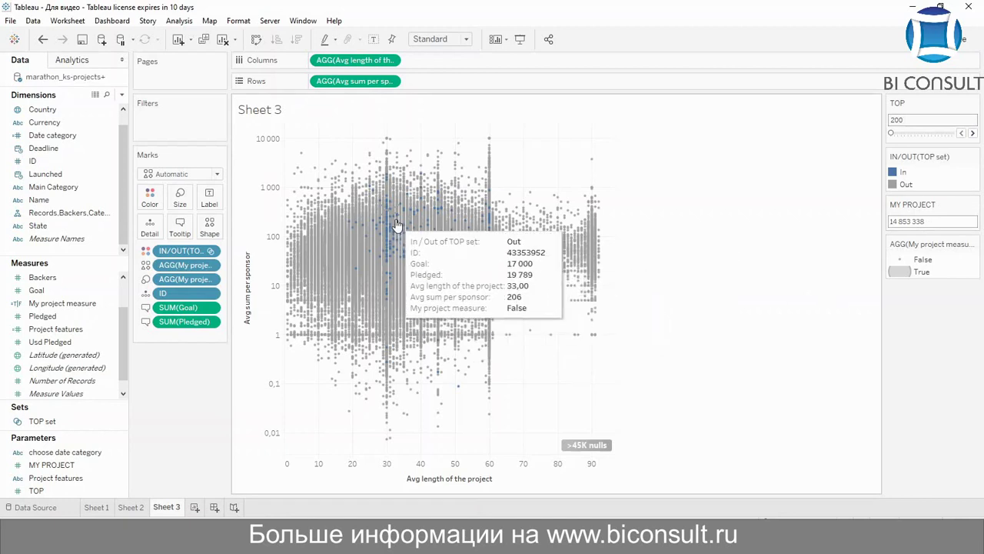
- Locate the chosen project's mark in the scatter plot, highlight it to inspect its details, and clear the selection
mouse_move(395, 223)
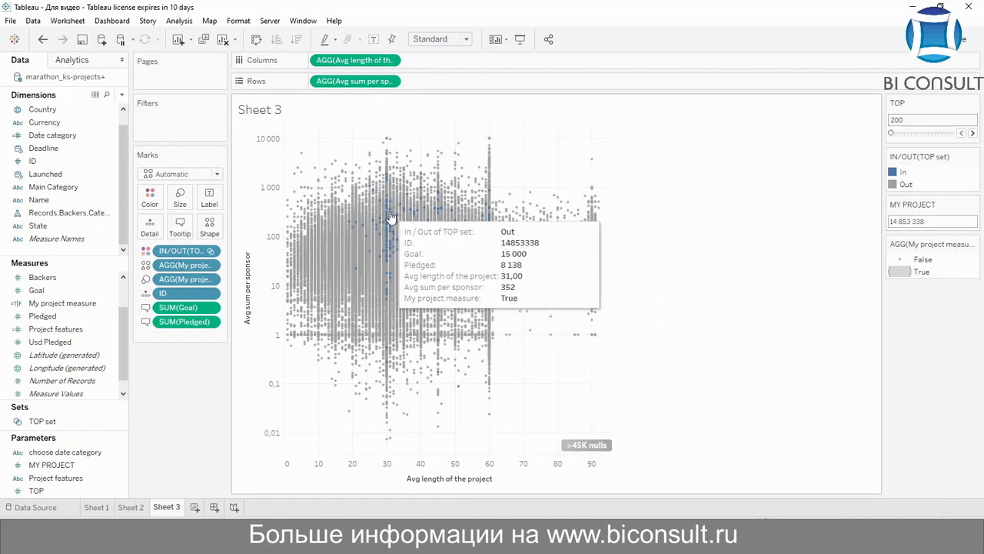
left_click(398, 216)
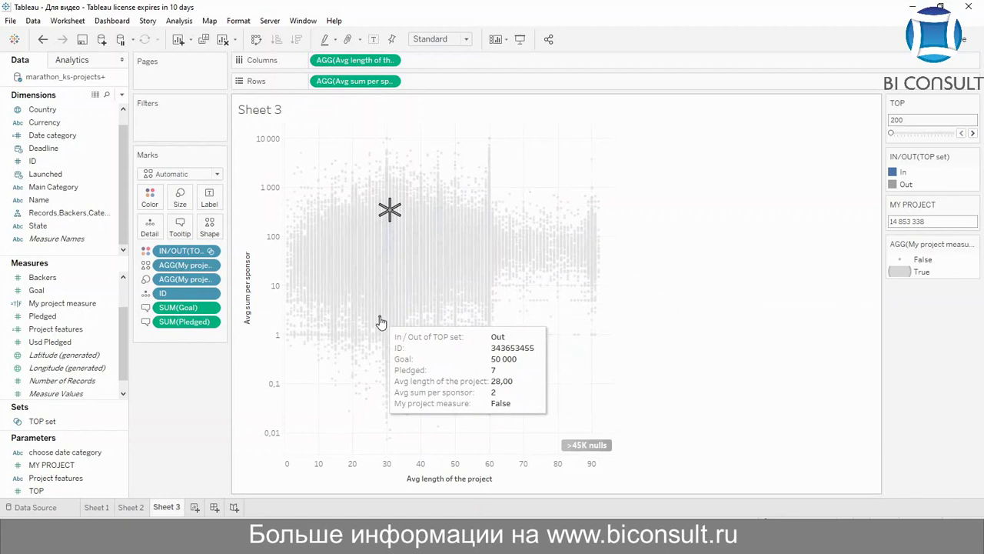
mouse_move(390, 215)
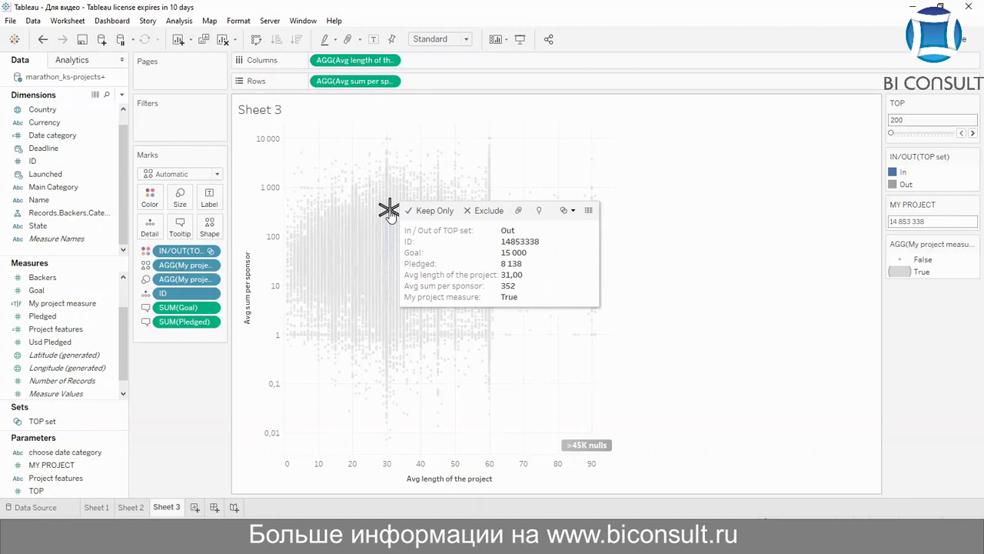
left_click(768, 299)
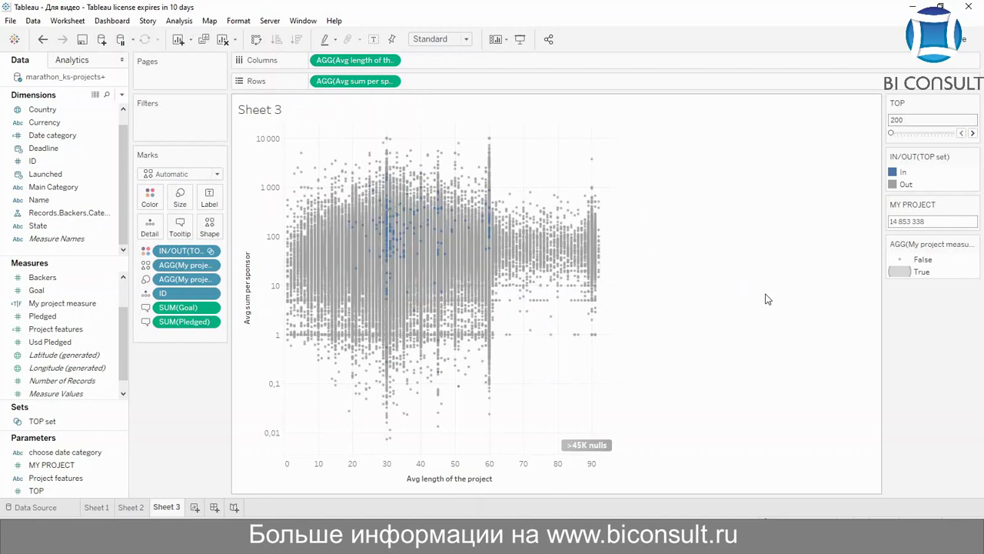